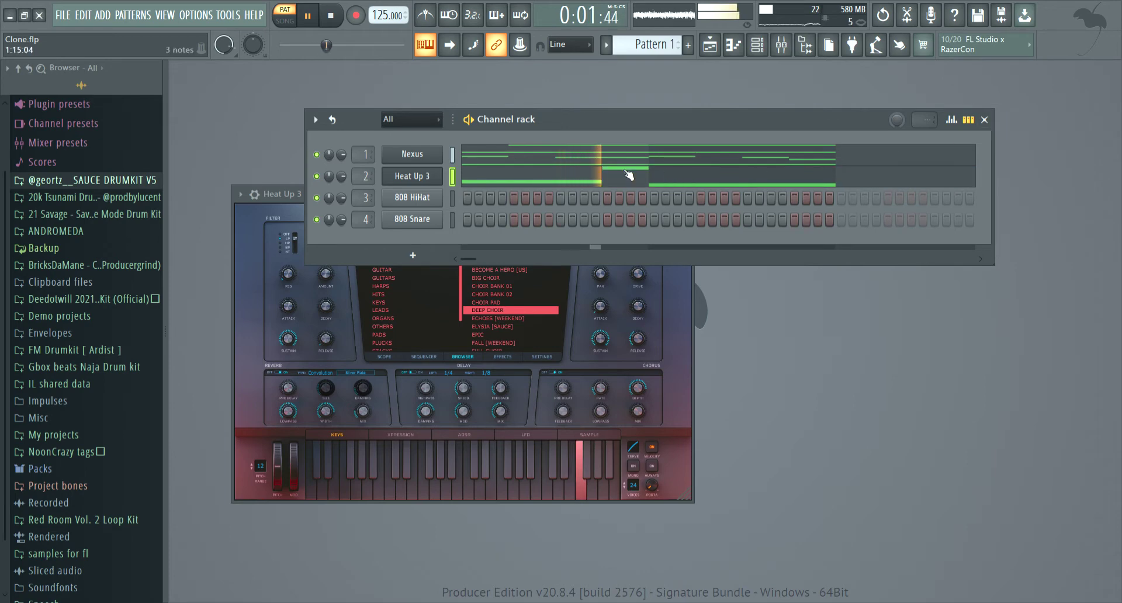
Add Fruity parametric EQ 2 to the Heat Up 3 mixer track, cutting lows with band 1 at about 735 Hz and slightly boosting band 6
click(781, 45)
click(781, 45)
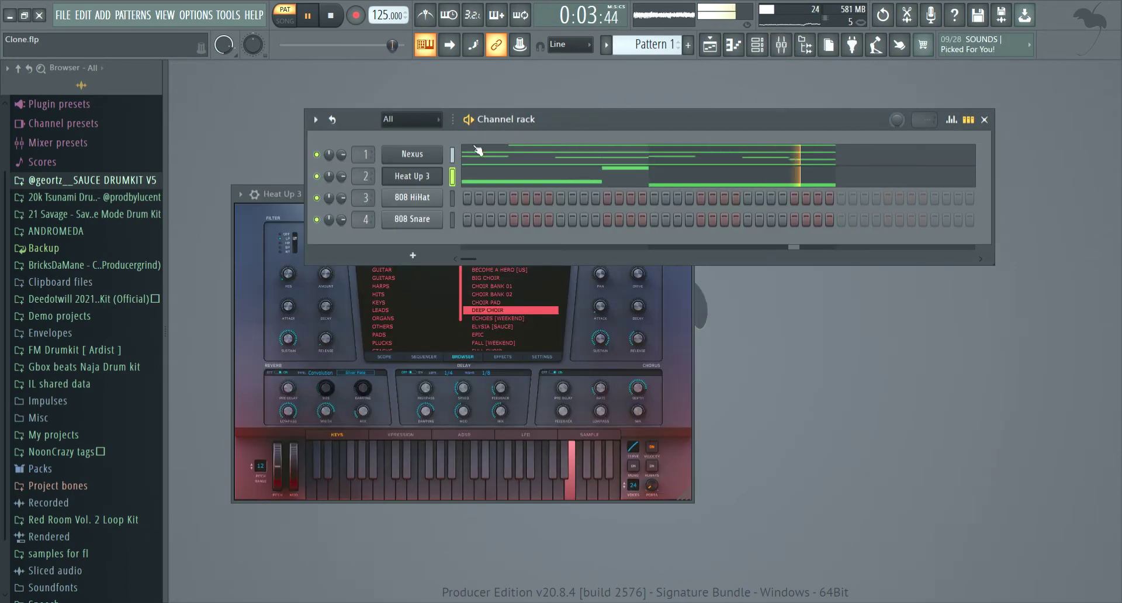
click(424, 181)
click(423, 174)
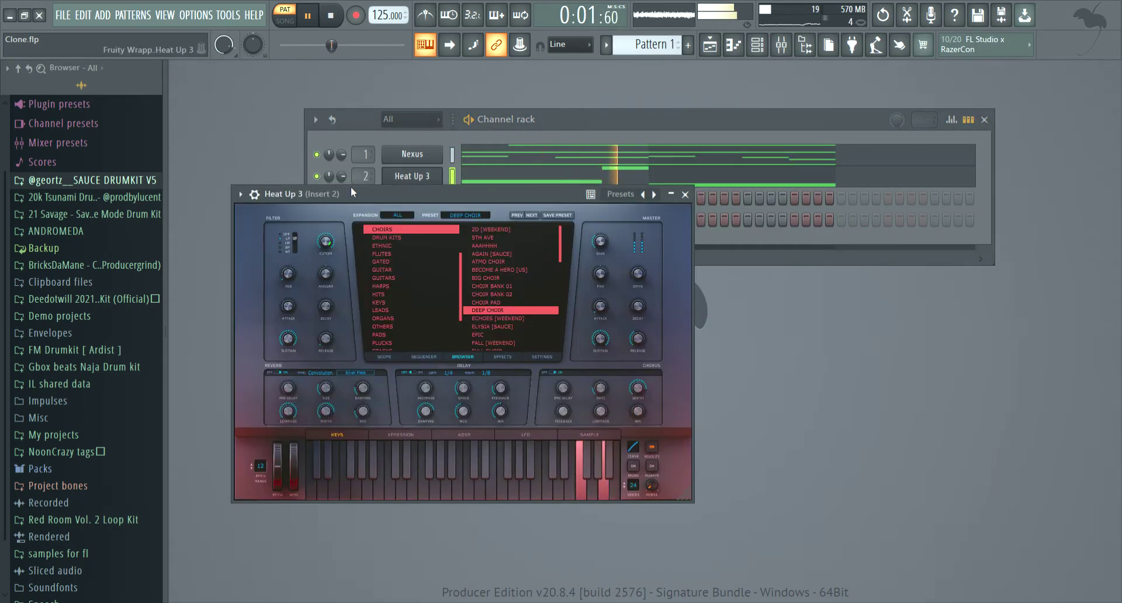
key(F9)
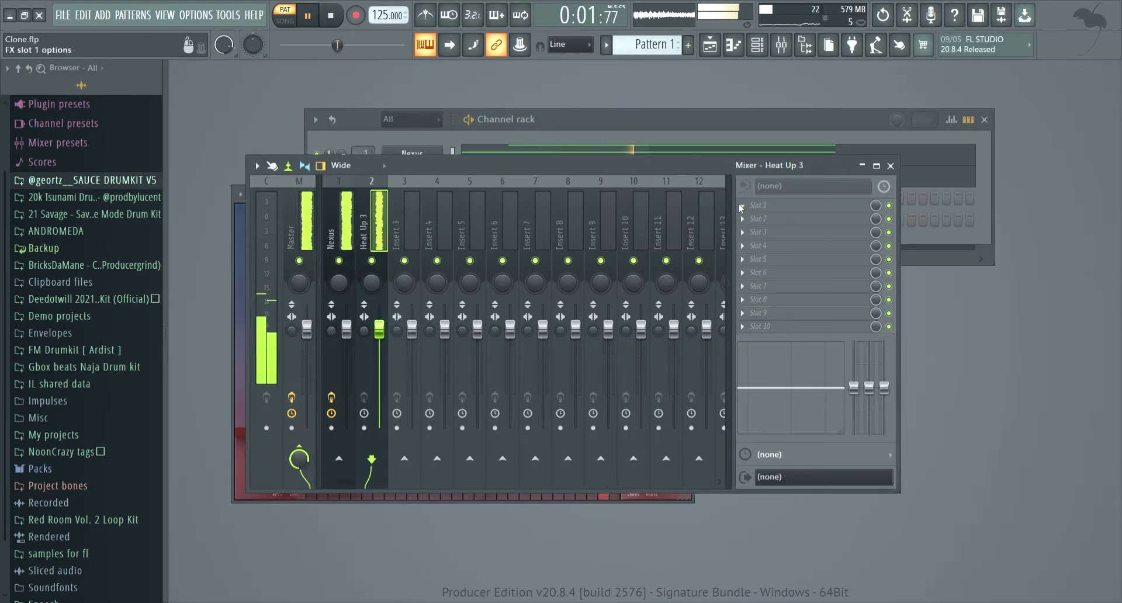
drag(359, 358, 500, 454)
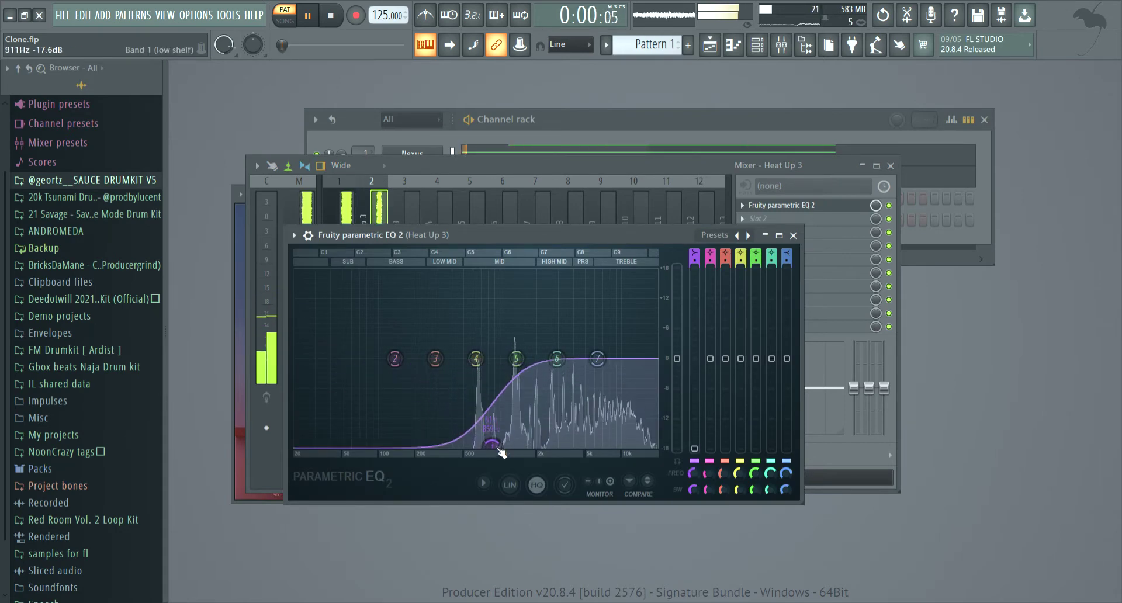
drag(556, 358, 590, 354)
scroll(492, 444, up, 5)
scroll(493, 444, up, 3)
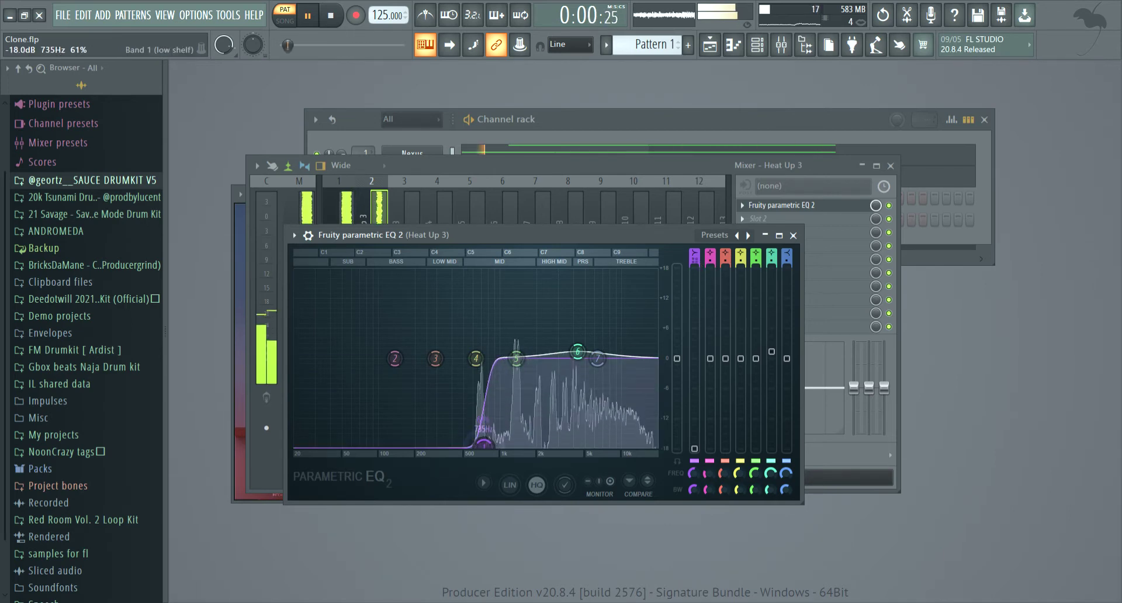
Pan the Heat Up 3 mixer track to about 41% left and close the mixer and instrument windows
click(794, 236)
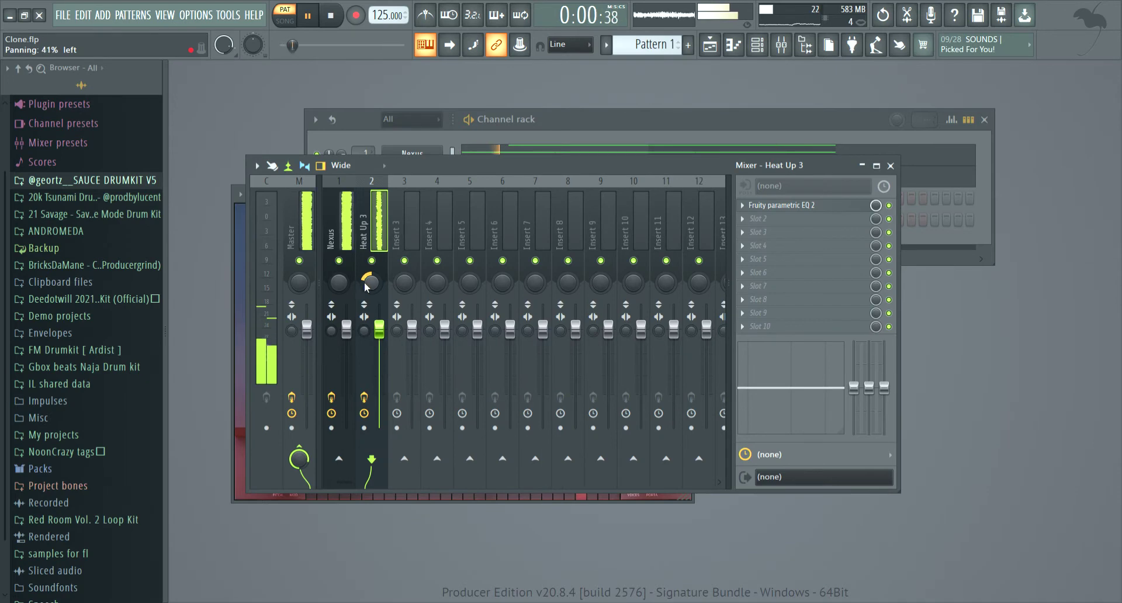
click(891, 165)
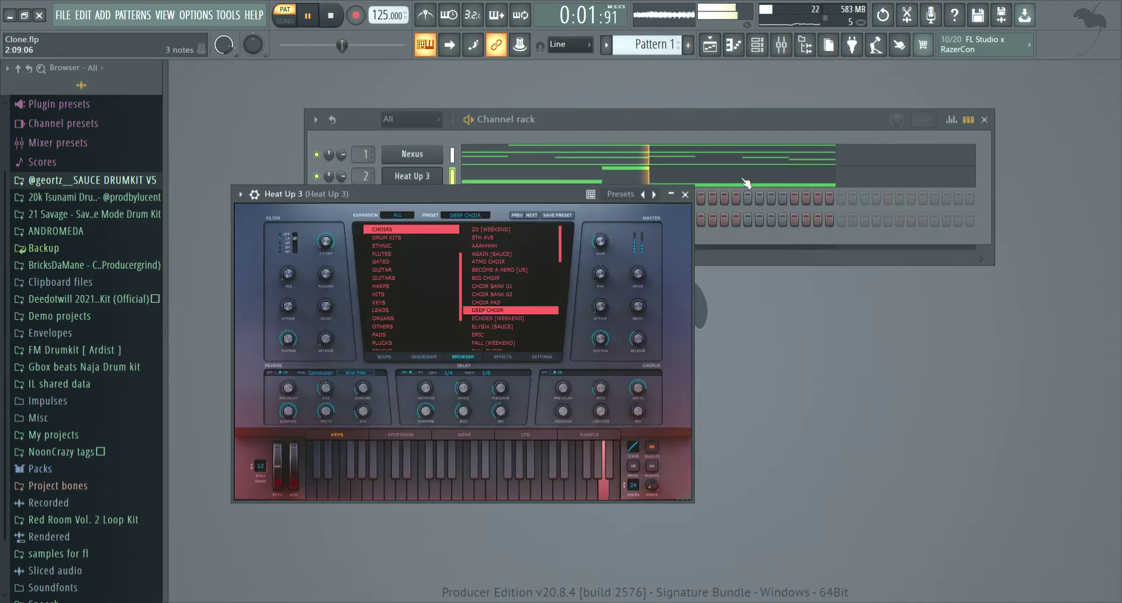
click(685, 194)
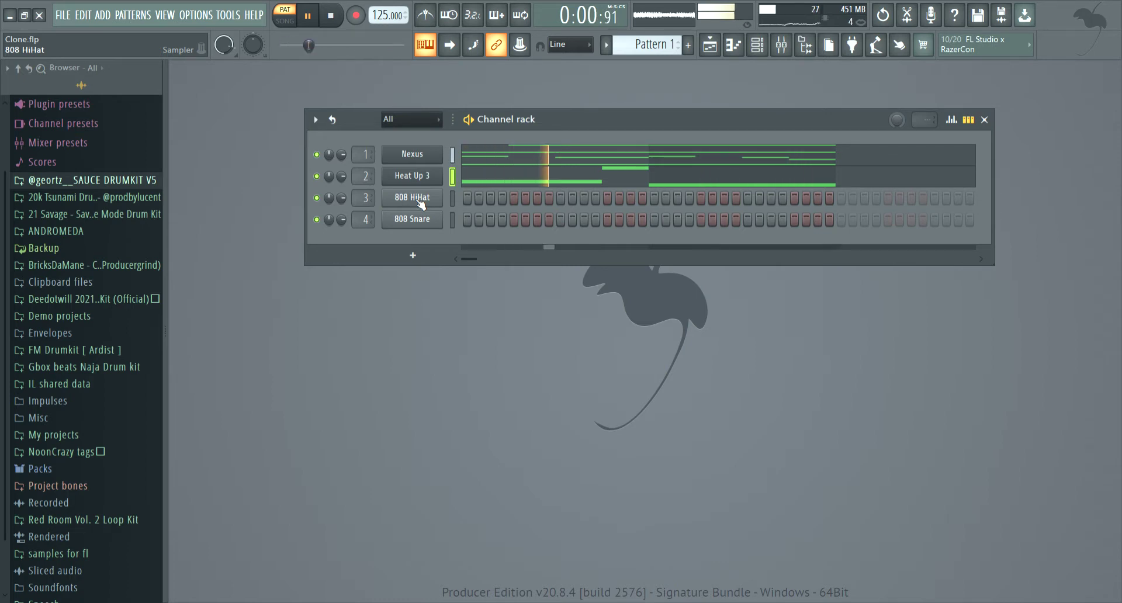
Try replacing the 808 HiHat channel with a second Heat Up 3 instance
click(452, 197)
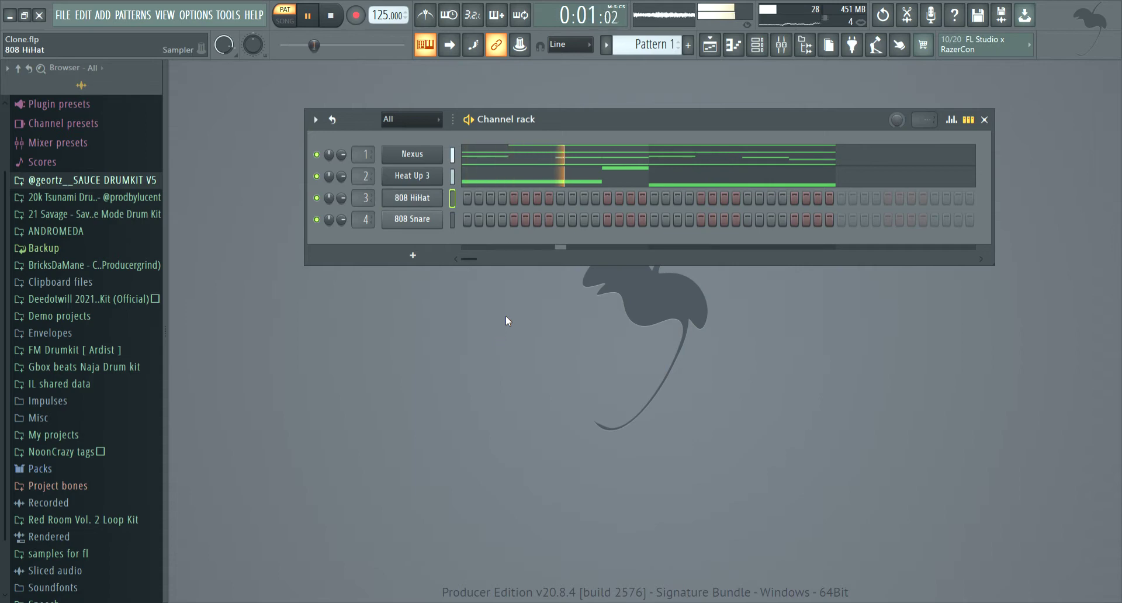
key(ctrl+z)
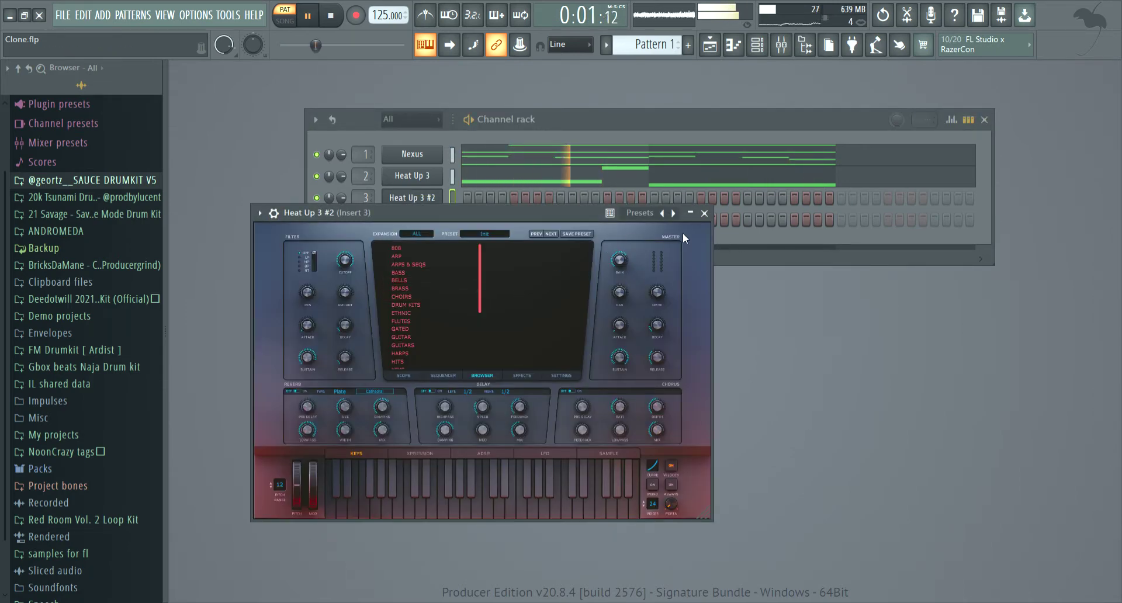
click(704, 213)
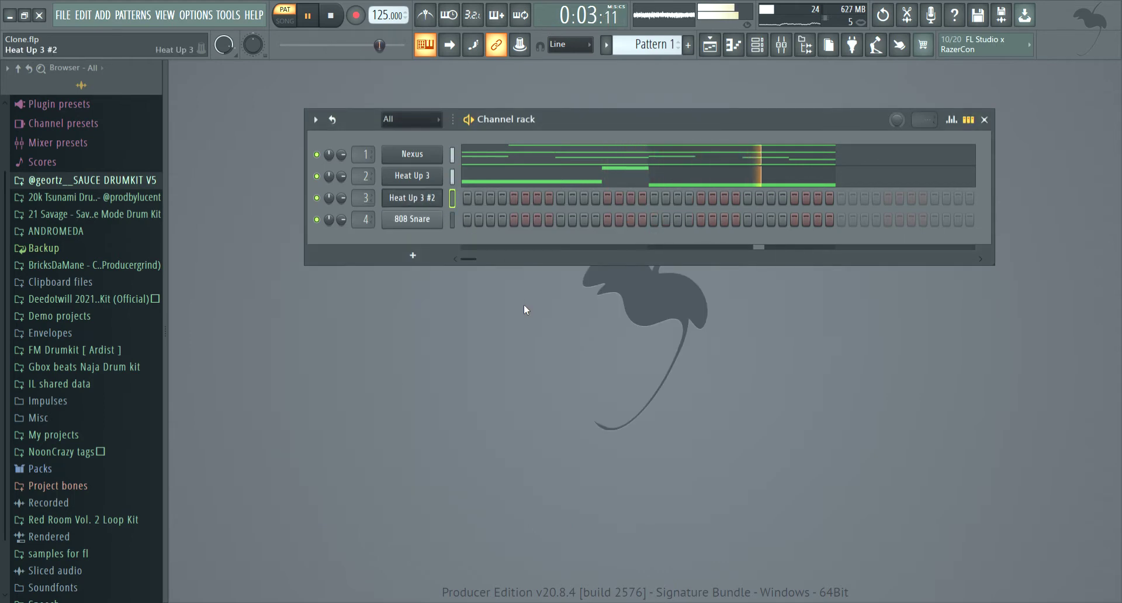
key(ctrl+z)
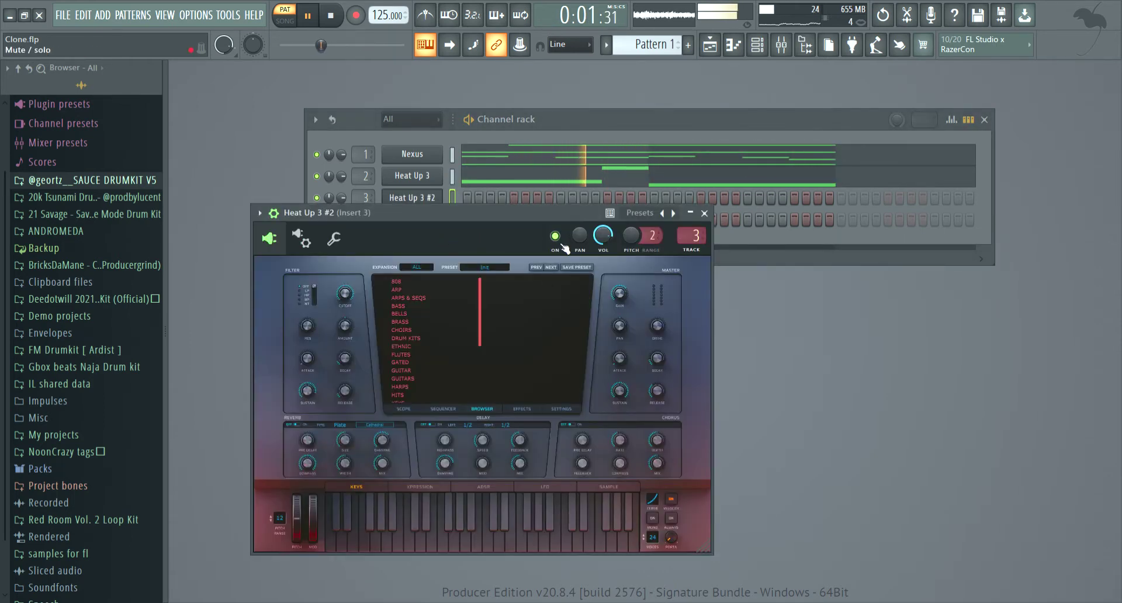
click(704, 213)
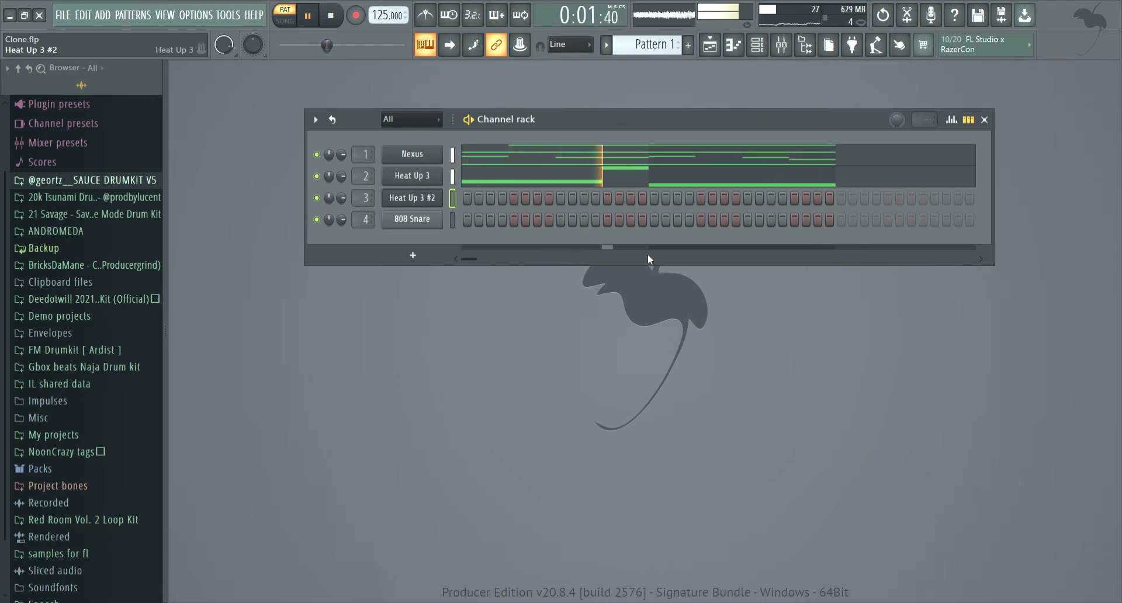
Load a second Nexus on the third channel and choose the 50s Drama Movie preset from the Strings category
key(ctrl+z)
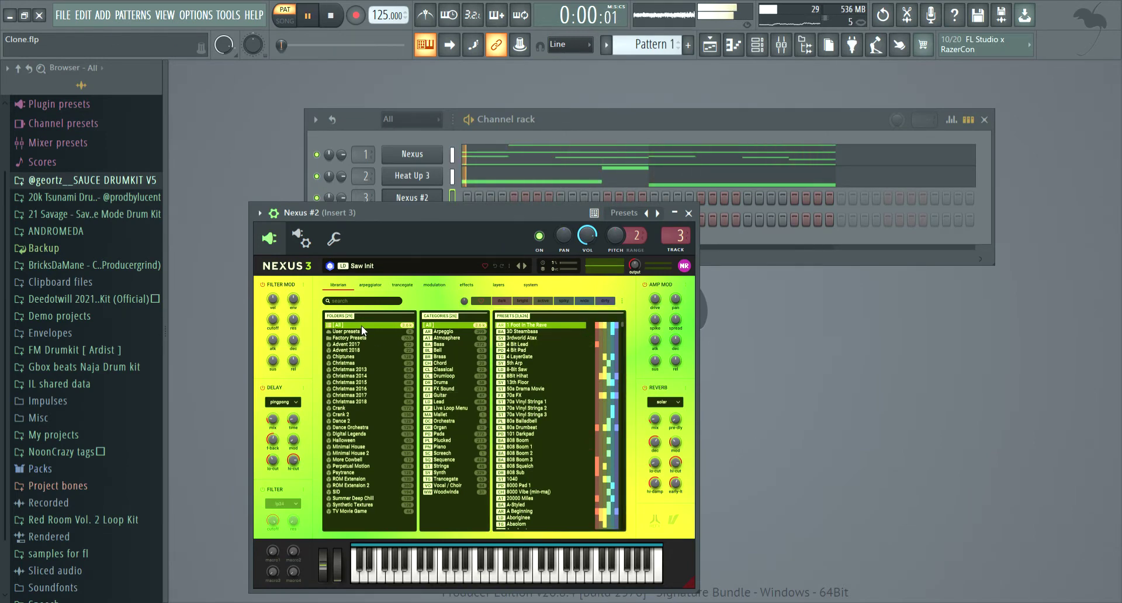
scroll(543, 423, down, 1)
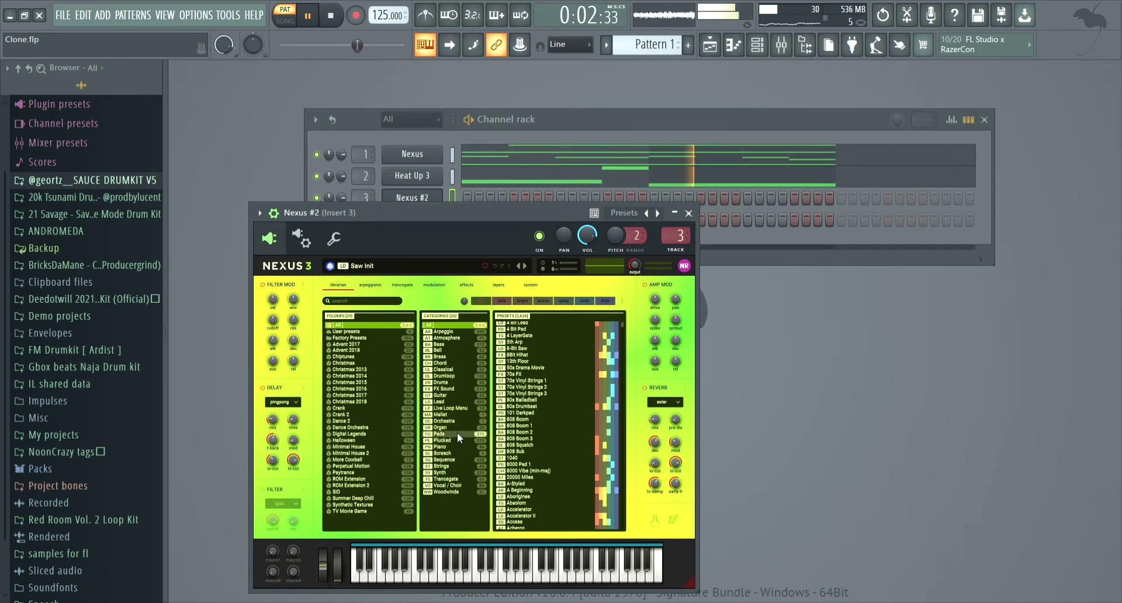
click(445, 467)
click(540, 325)
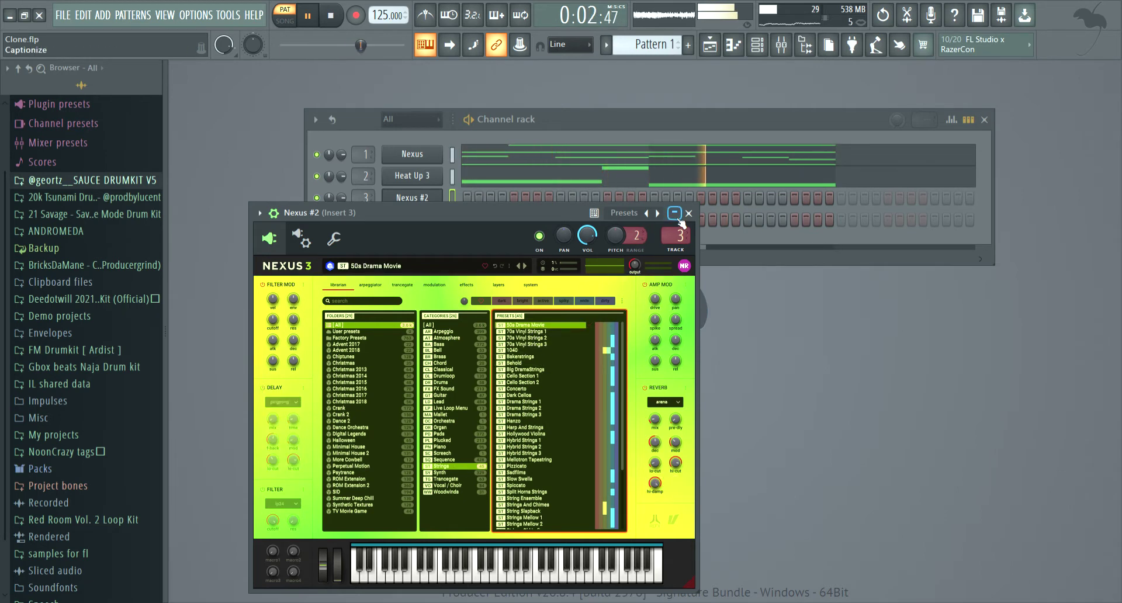
click(674, 214)
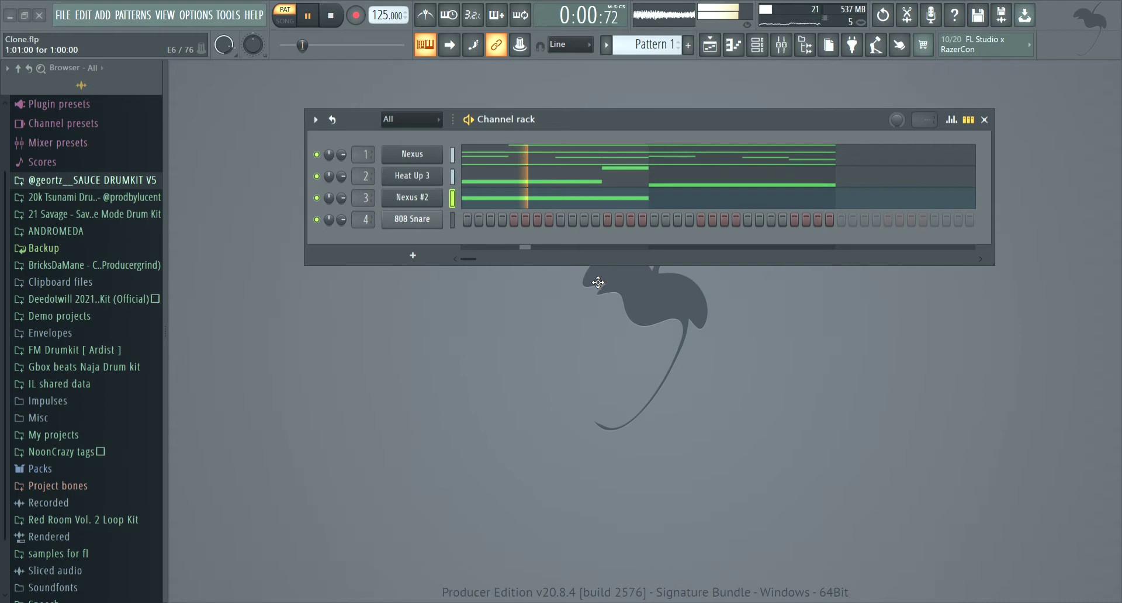
Place one-beat E6 notes on the Nexus #2 channel at 1:01 and 2:05, plus a higher note at 1:13, auditioning the pattern
key(space)
key(space)
key(space)
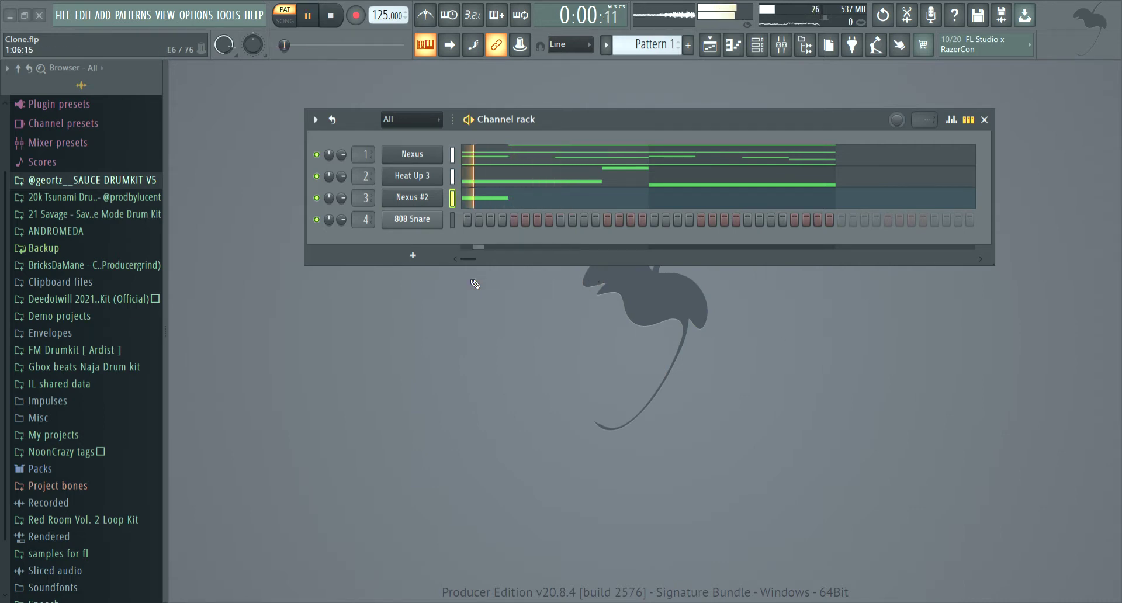
key(space)
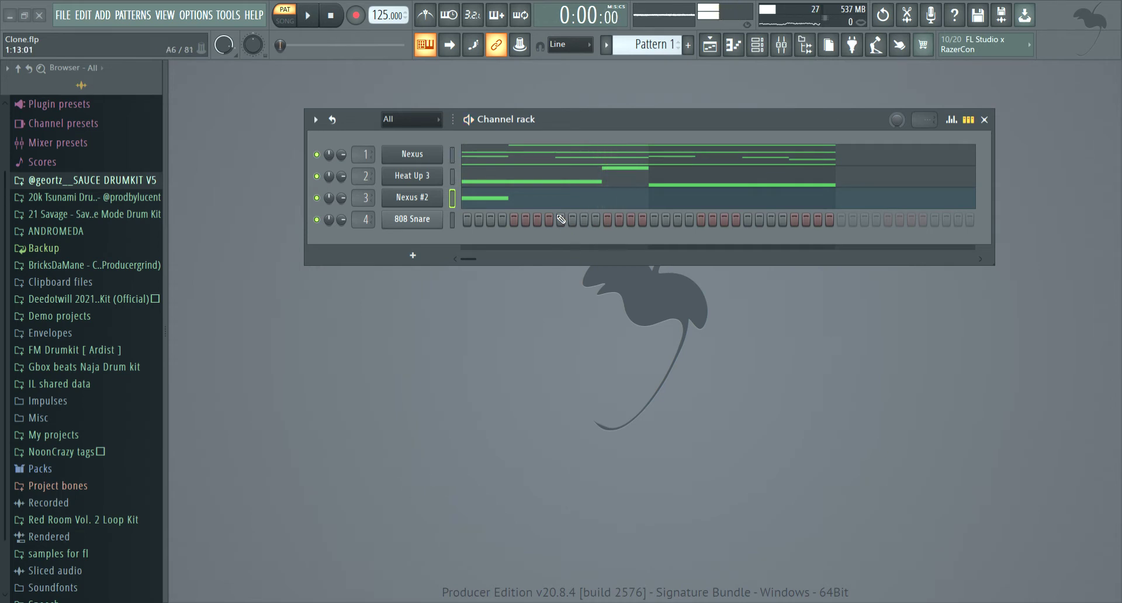
key(space)
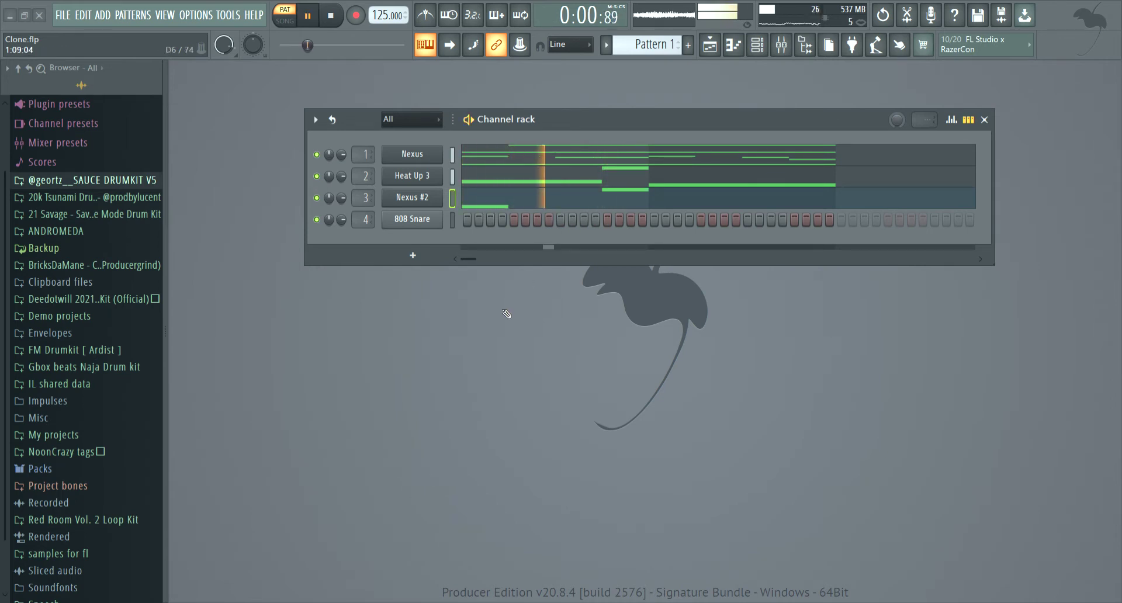
key(space)
key(space)
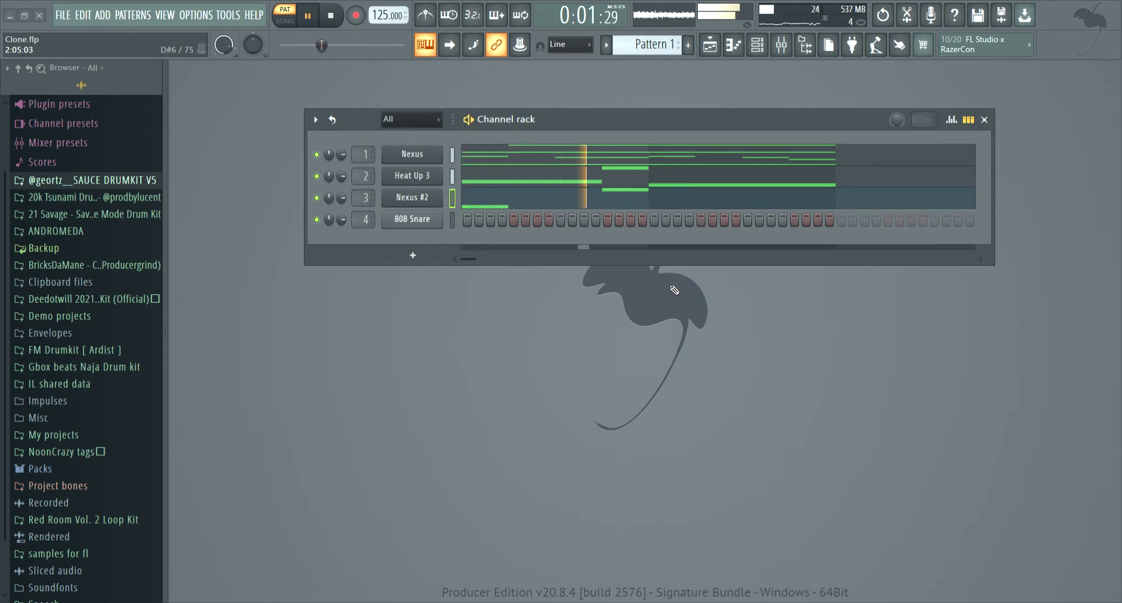
key(space)
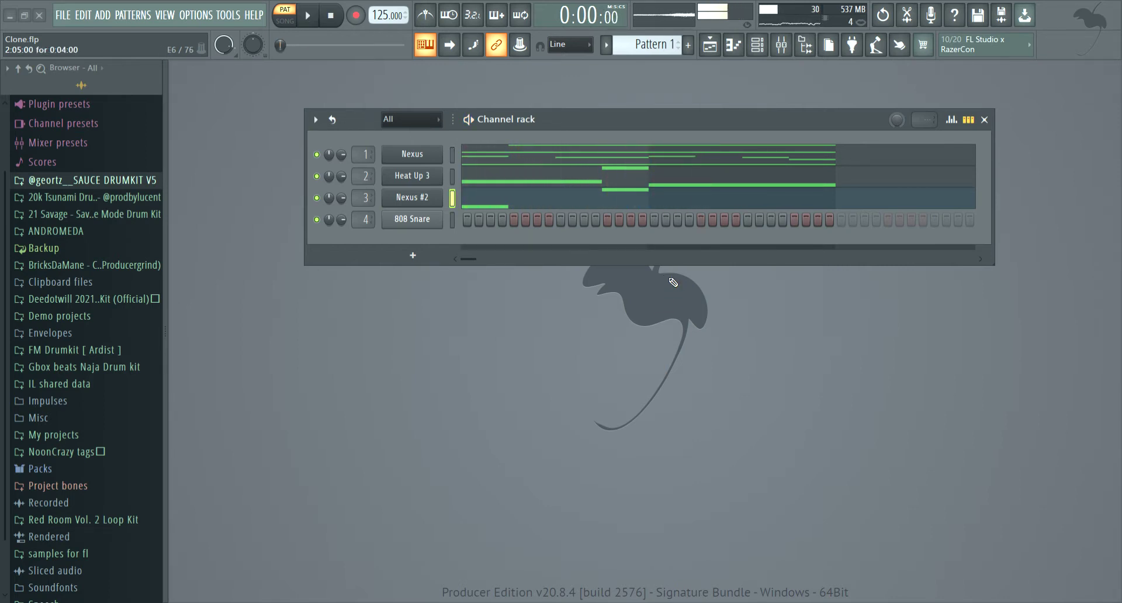
key(space)
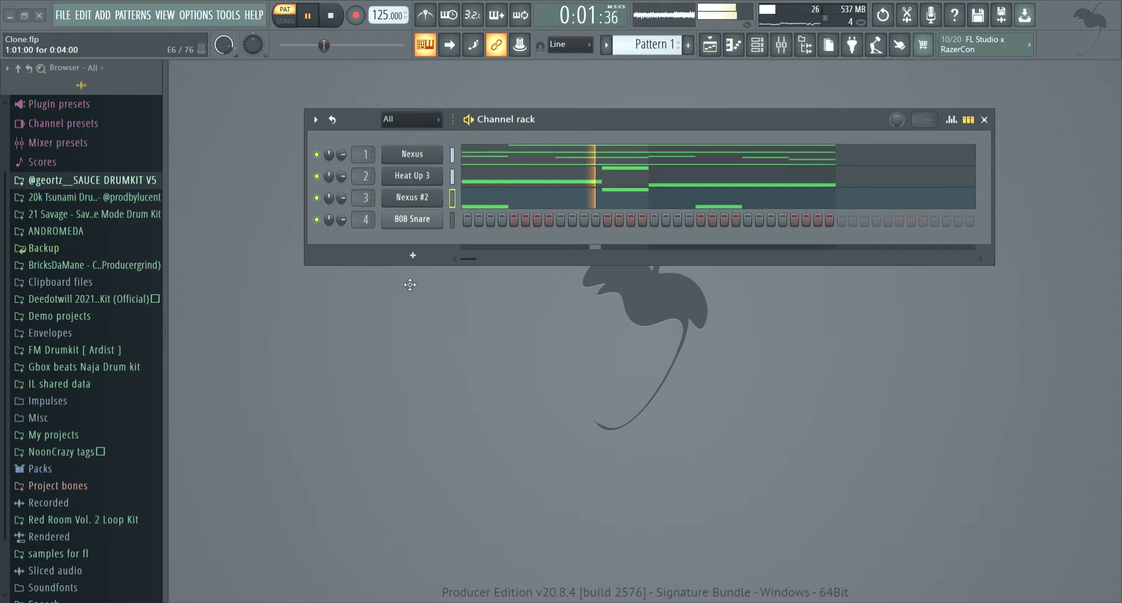
Audition the Strings presets in Nexus #2 one after another against the playing pattern and settle on Concerto
click(755, 47)
click(757, 44)
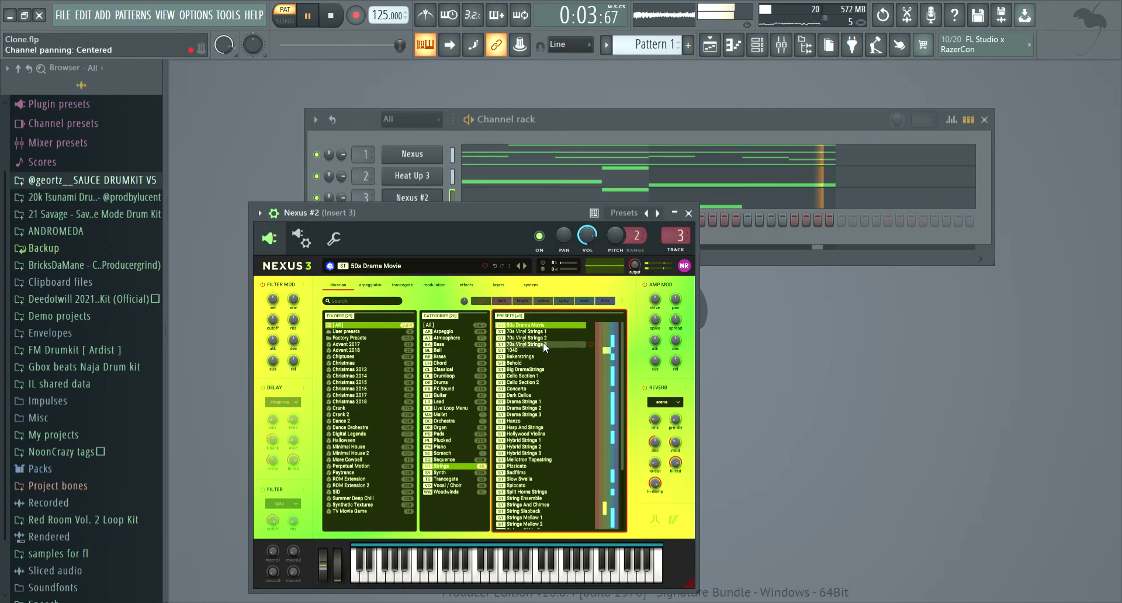
click(524, 266)
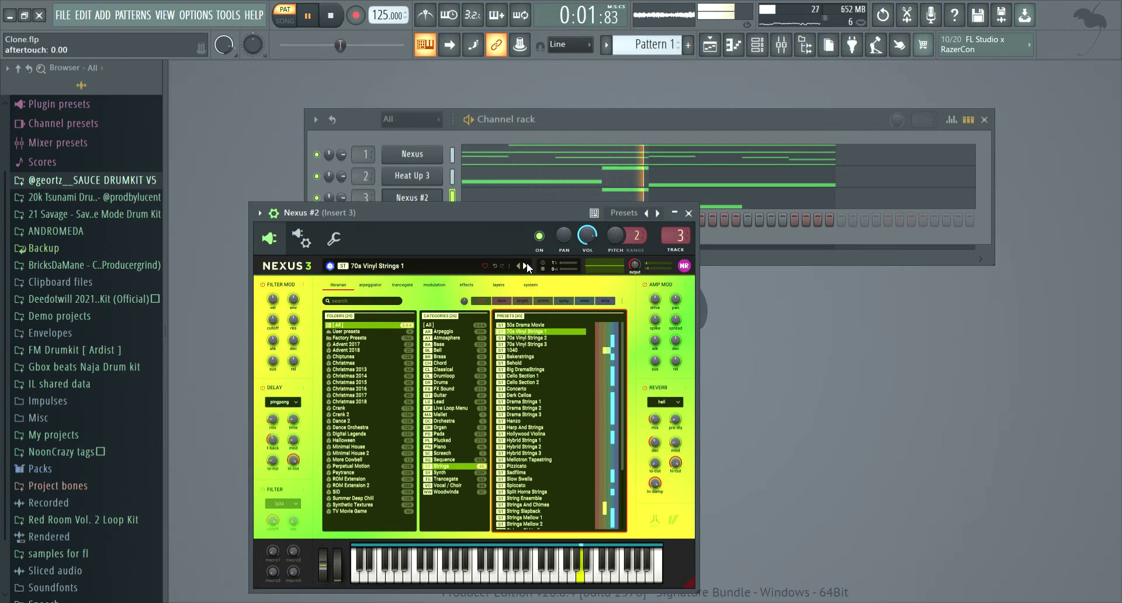
click(526, 266)
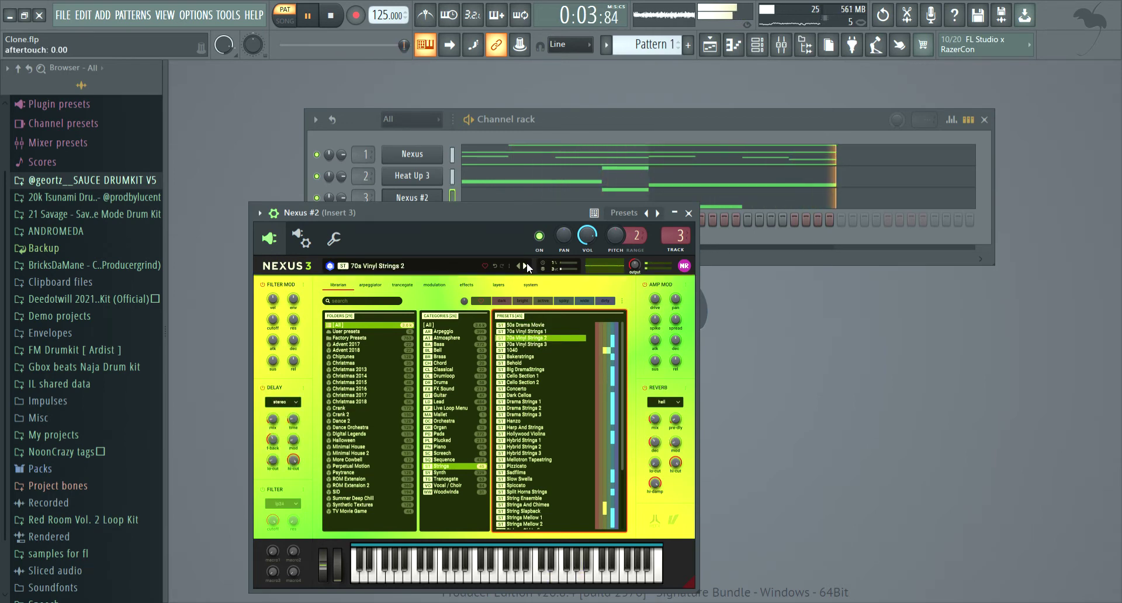
click(526, 266)
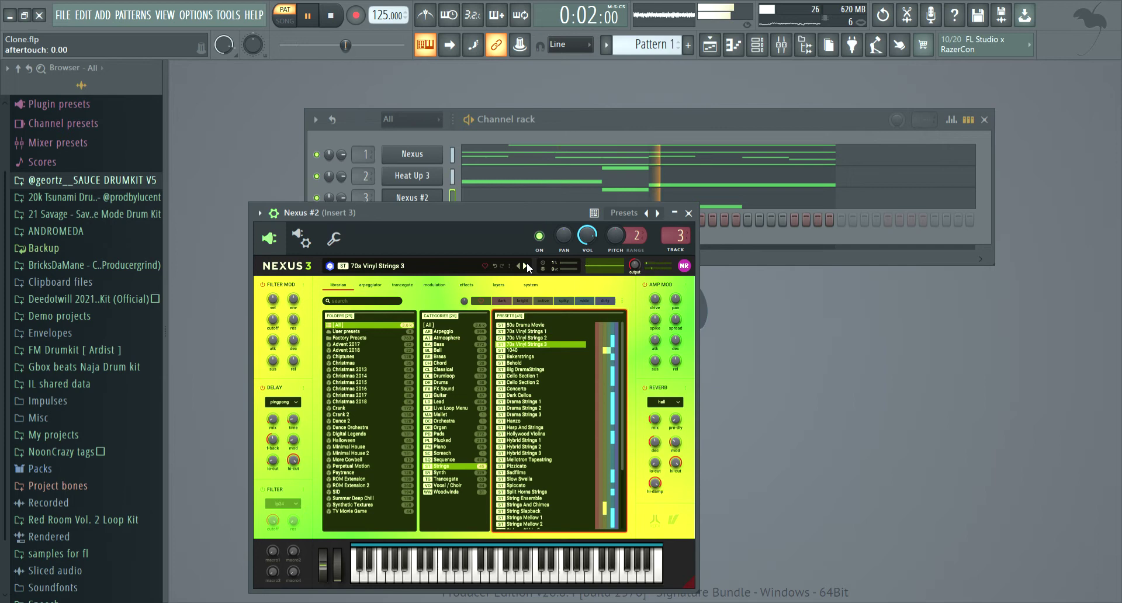
click(525, 266)
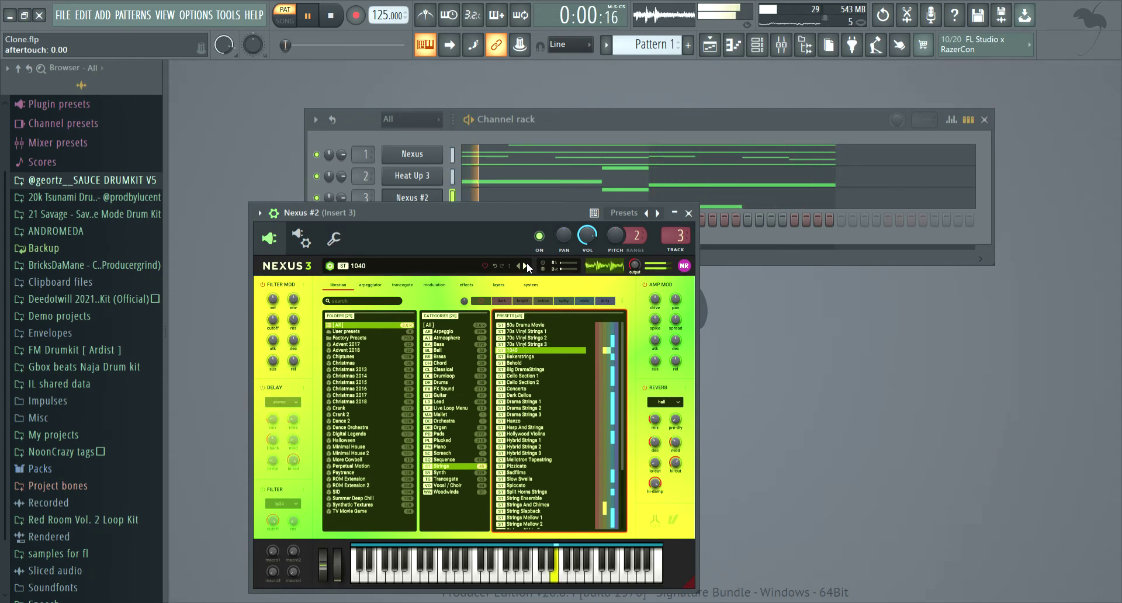
click(526, 265)
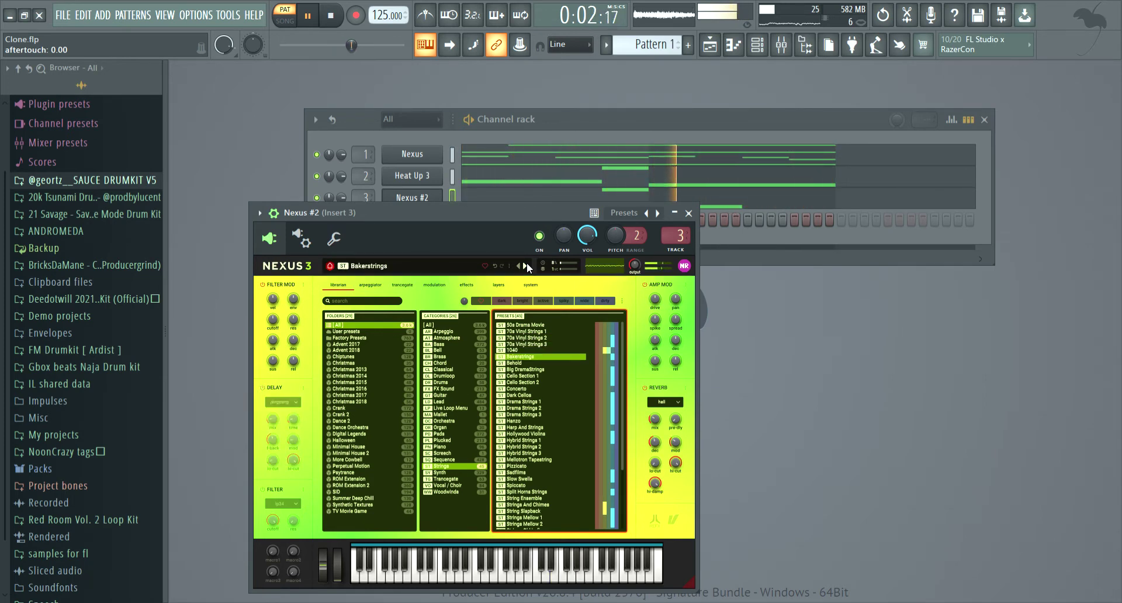
click(528, 264)
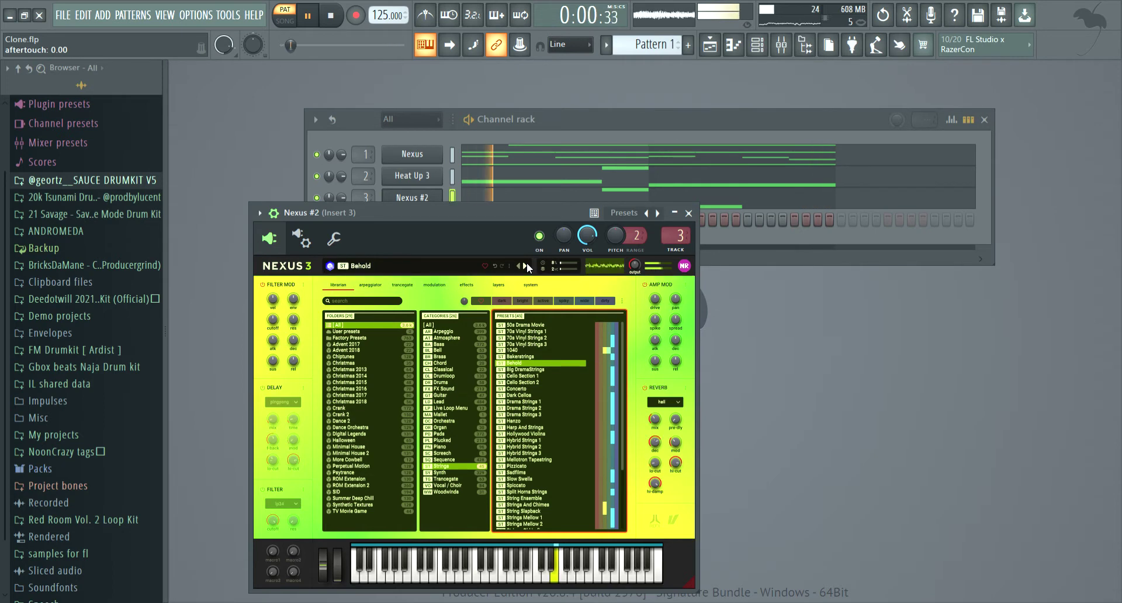
click(527, 263)
click(527, 263)
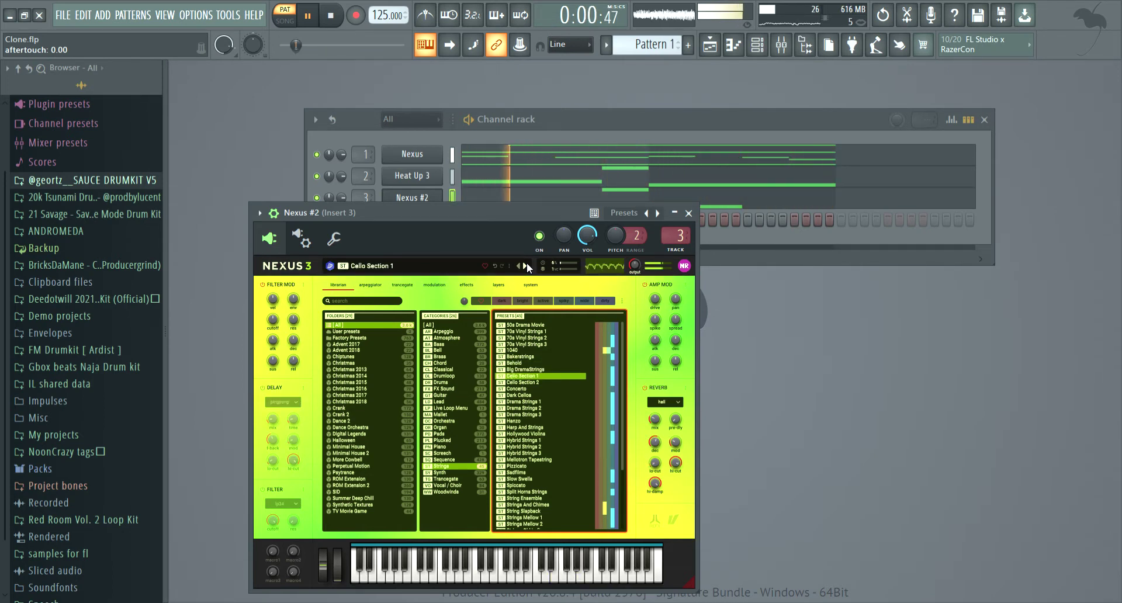
click(527, 264)
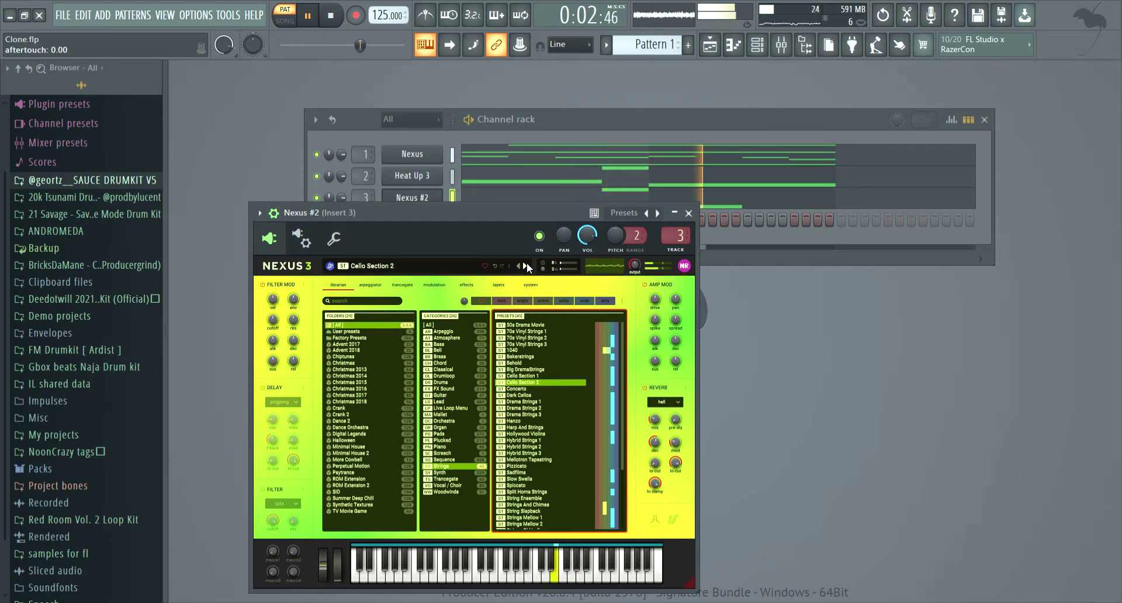
click(527, 261)
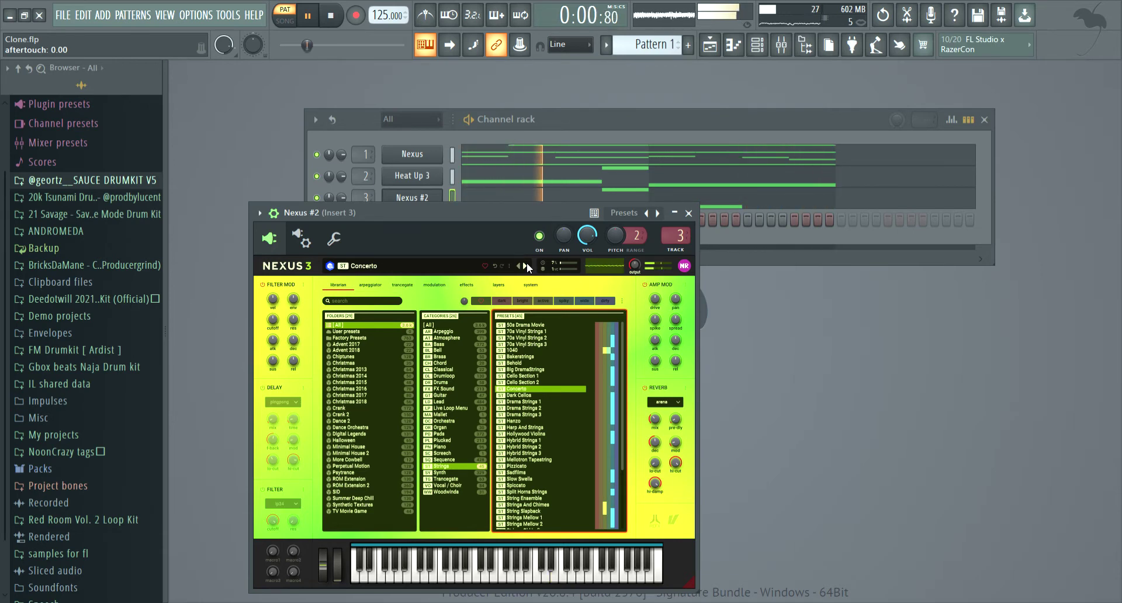
click(698, 218)
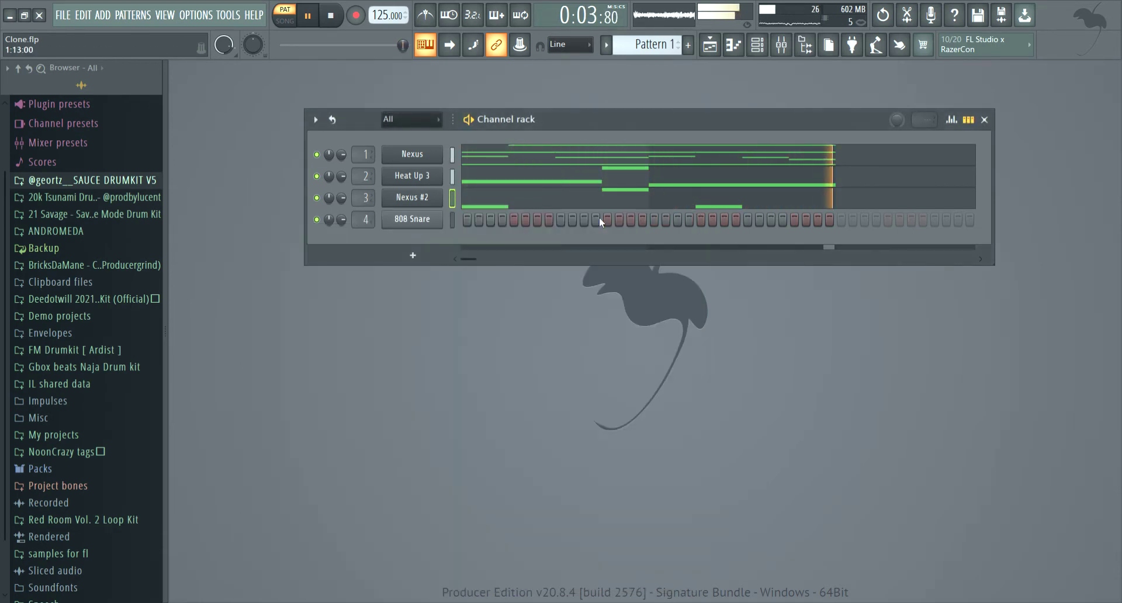
Name mixer track 3 after the Nexus #2 channel and review the effects on the Heat Up 3 and Nexus tracks
click(401, 201)
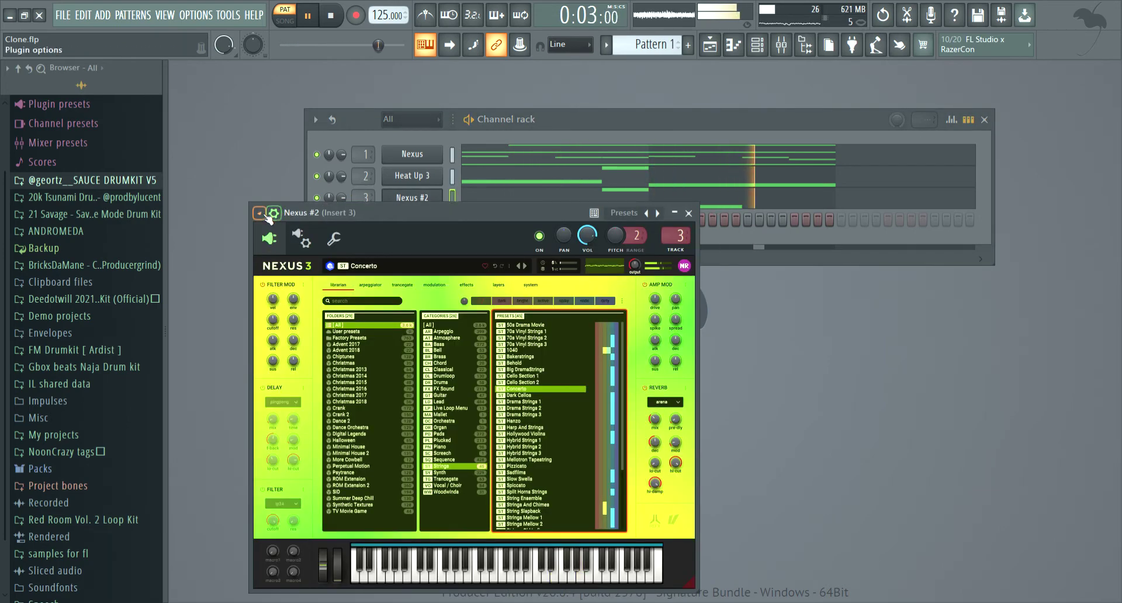
key(F9)
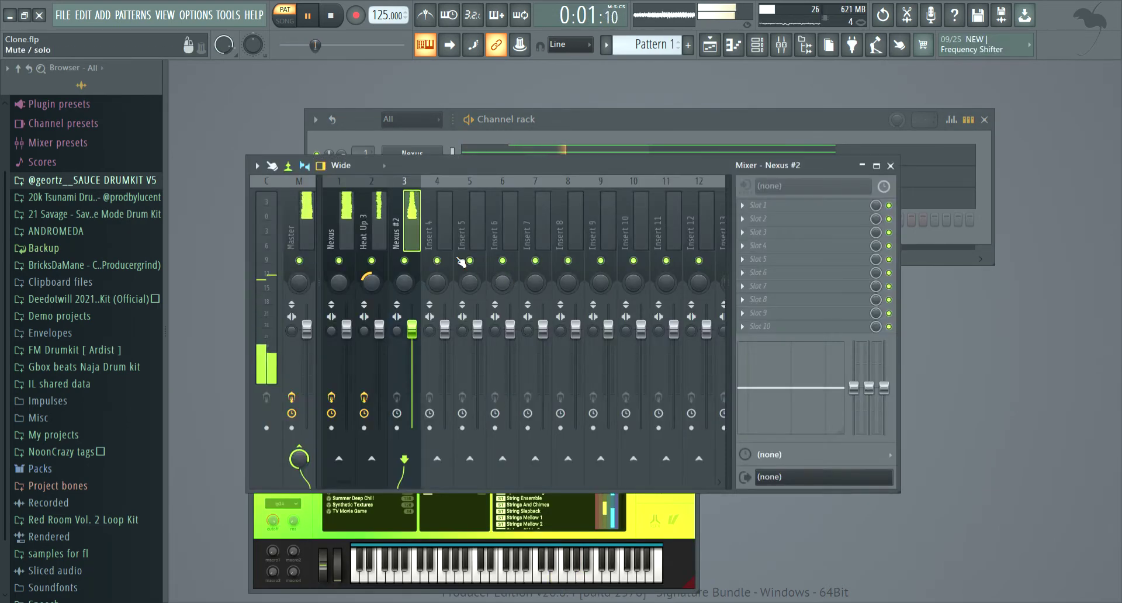
click(383, 257)
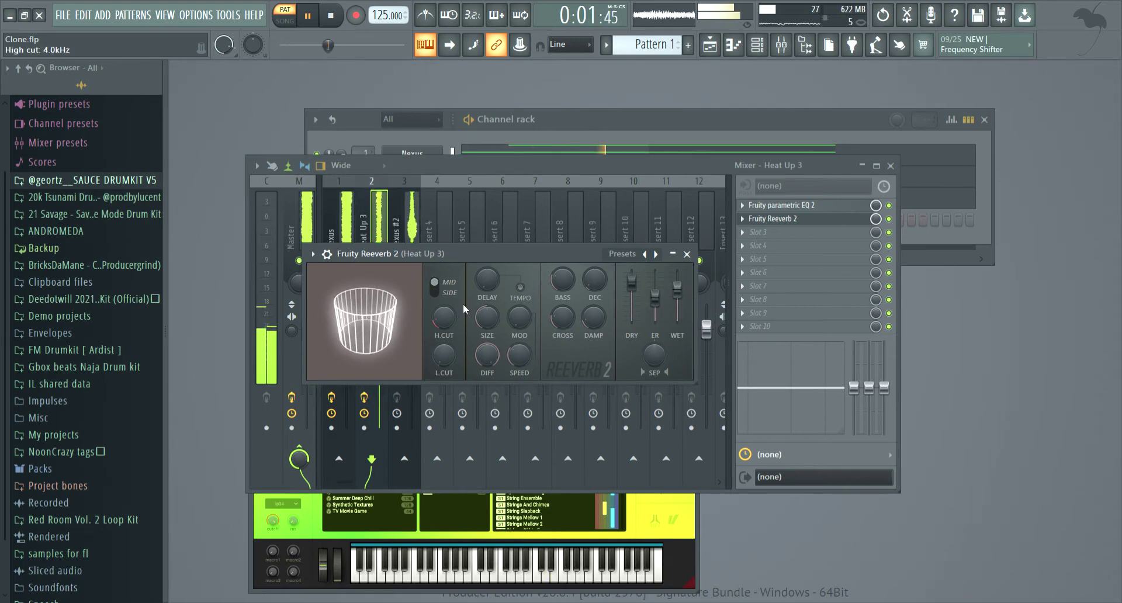
scroll(487, 317, up, 3)
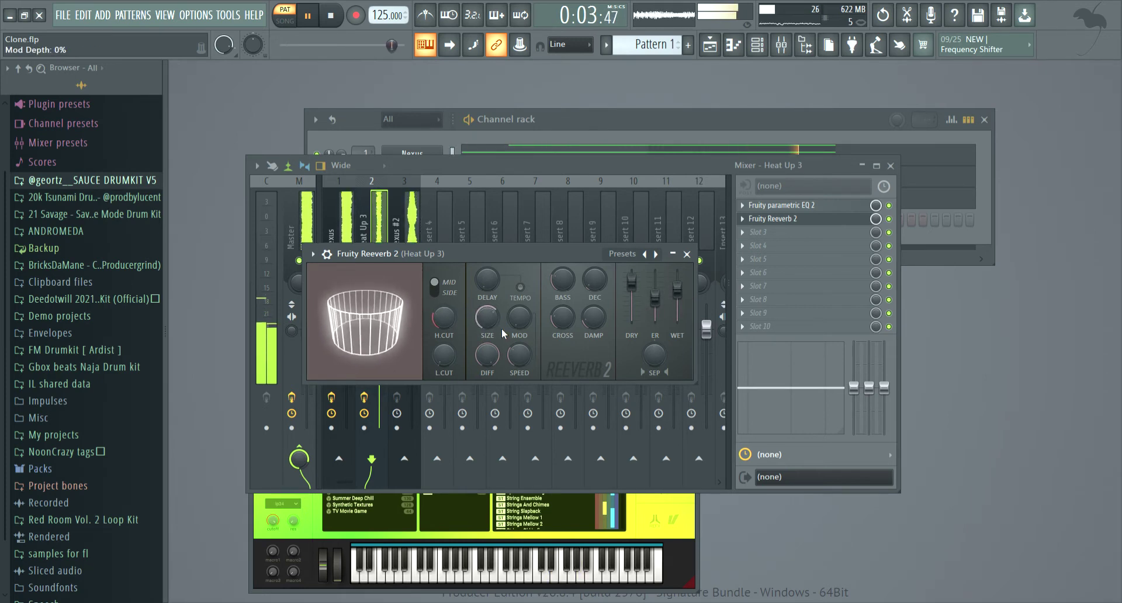
click(686, 254)
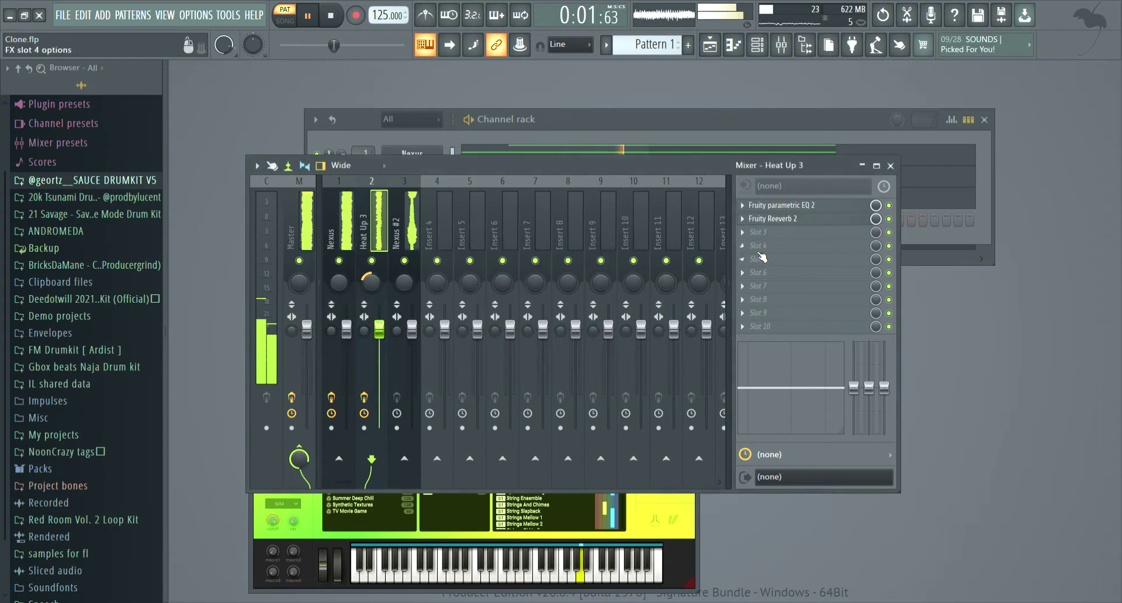
click(351, 239)
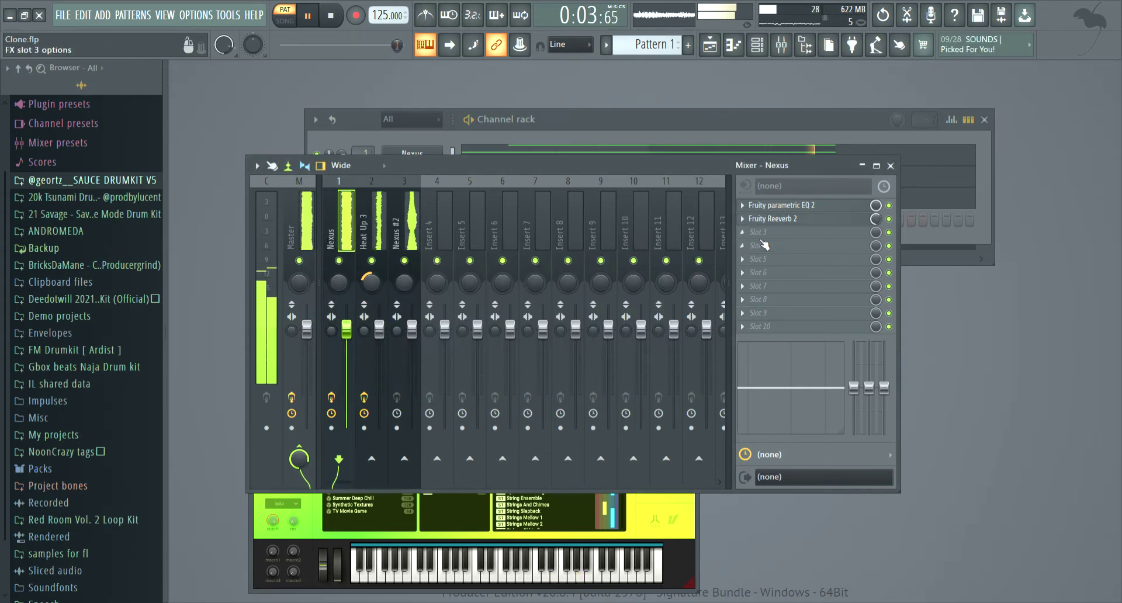
Add Fruity parametric EQ 2 to the Nexus #2 track and steeply cut the lows with band 1 at about 400 Hz
click(412, 245)
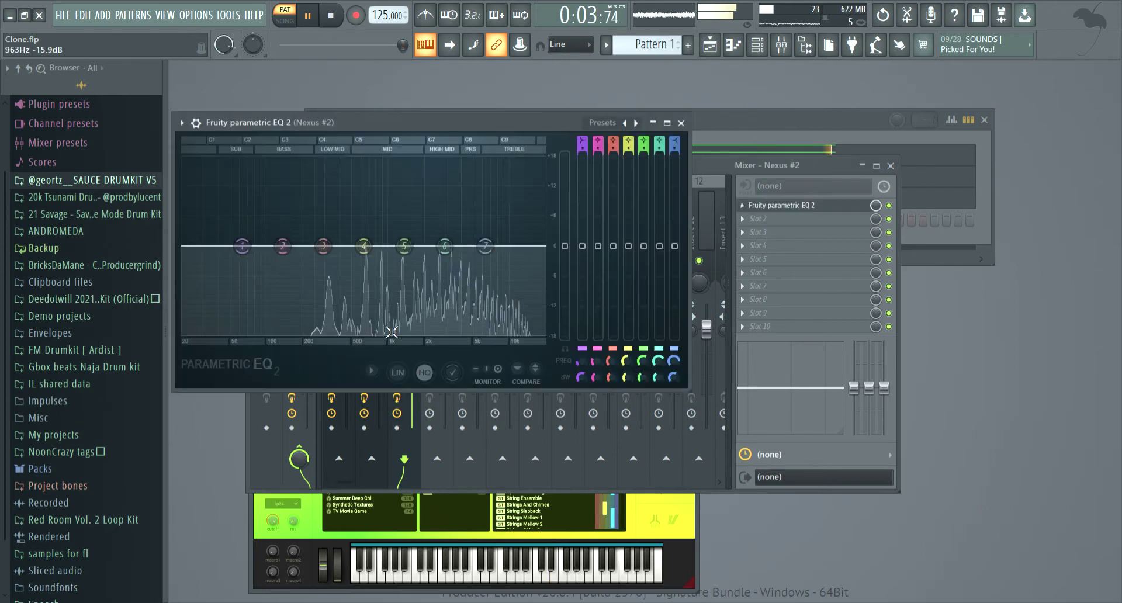
drag(342, 310, 351, 333)
scroll(337, 331, down, 4)
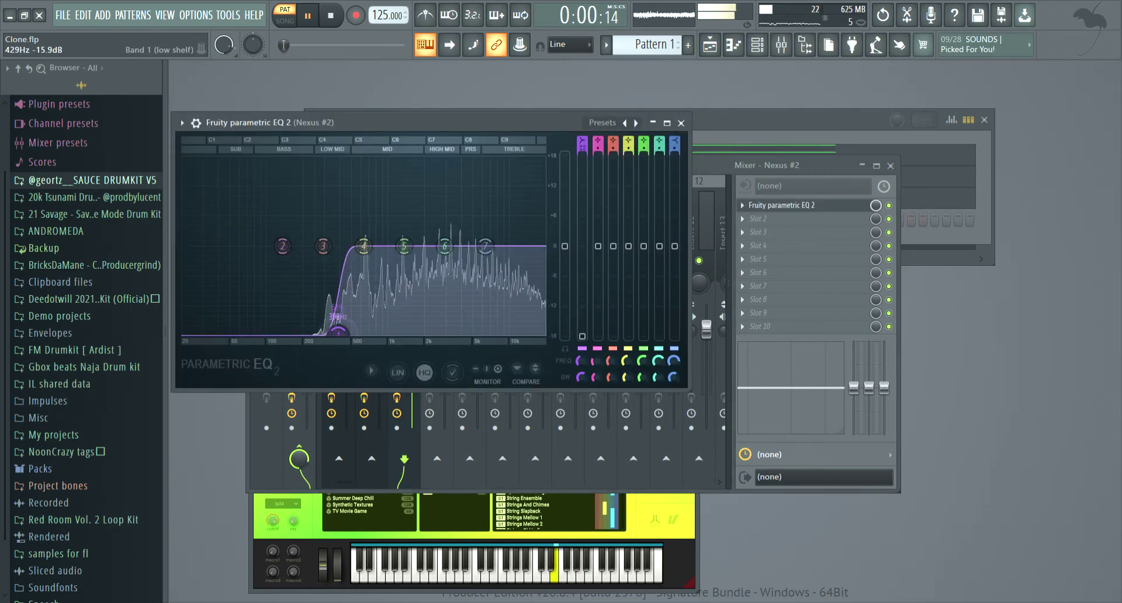
click(680, 122)
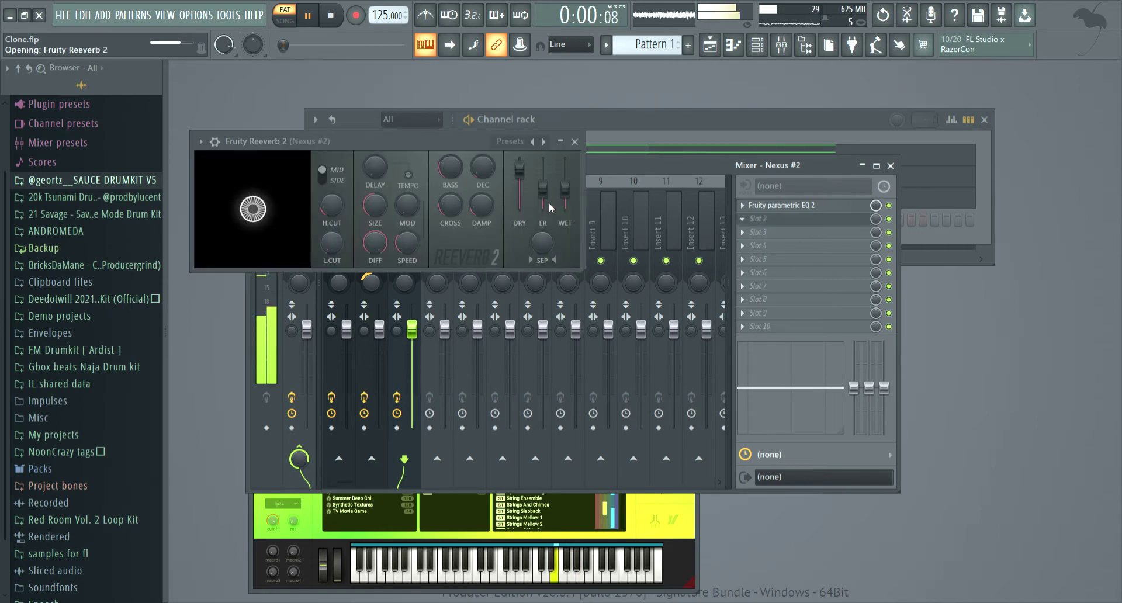
Add Fruity Reeverb 2 to the Nexus #2 track, raise its wet level slightly and set its mix level to 80%
drag(564, 190, 565, 181)
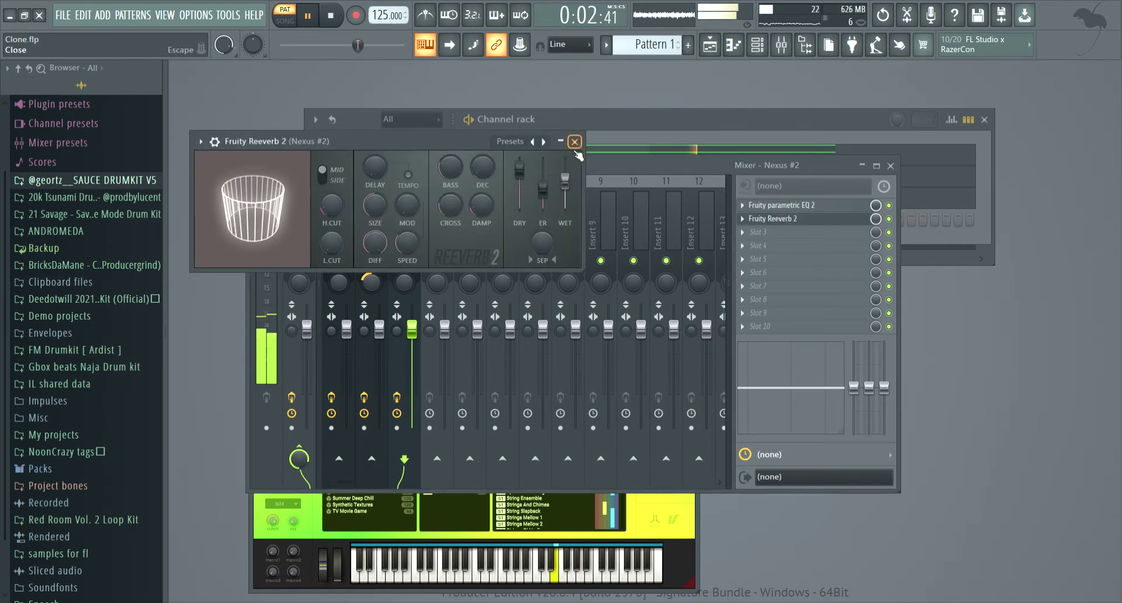
click(575, 141)
drag(875, 219, 875, 225)
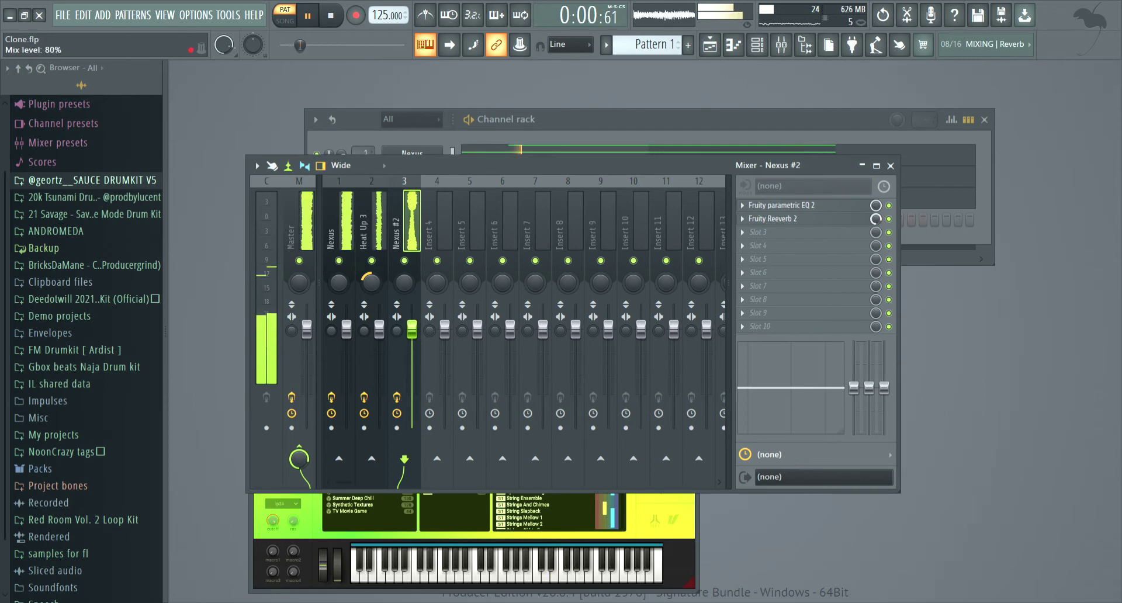
click(377, 230)
click(346, 243)
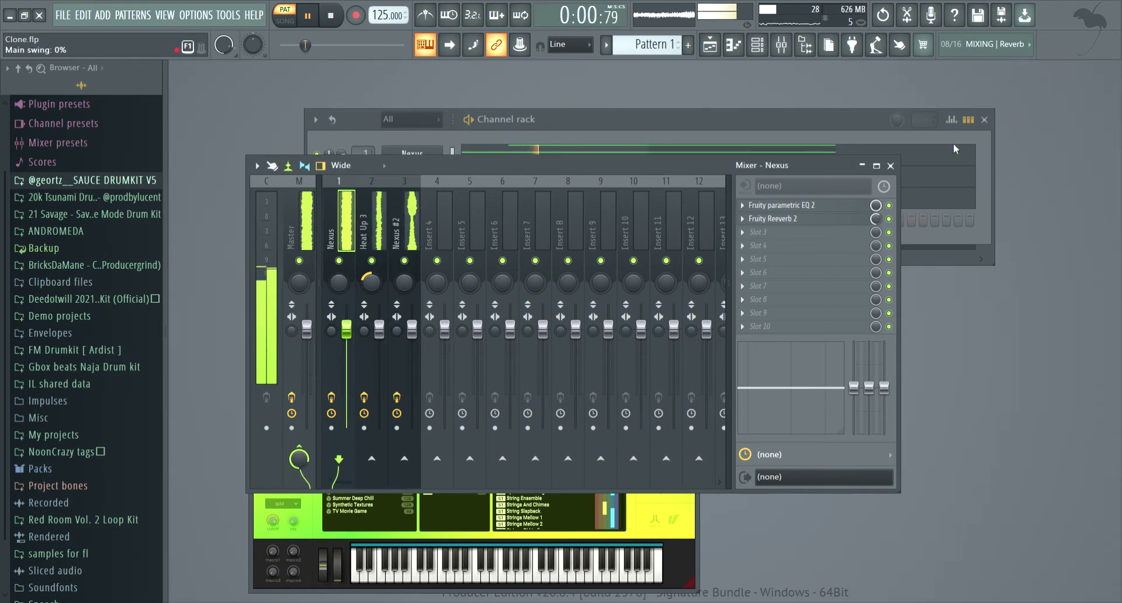
click(890, 165)
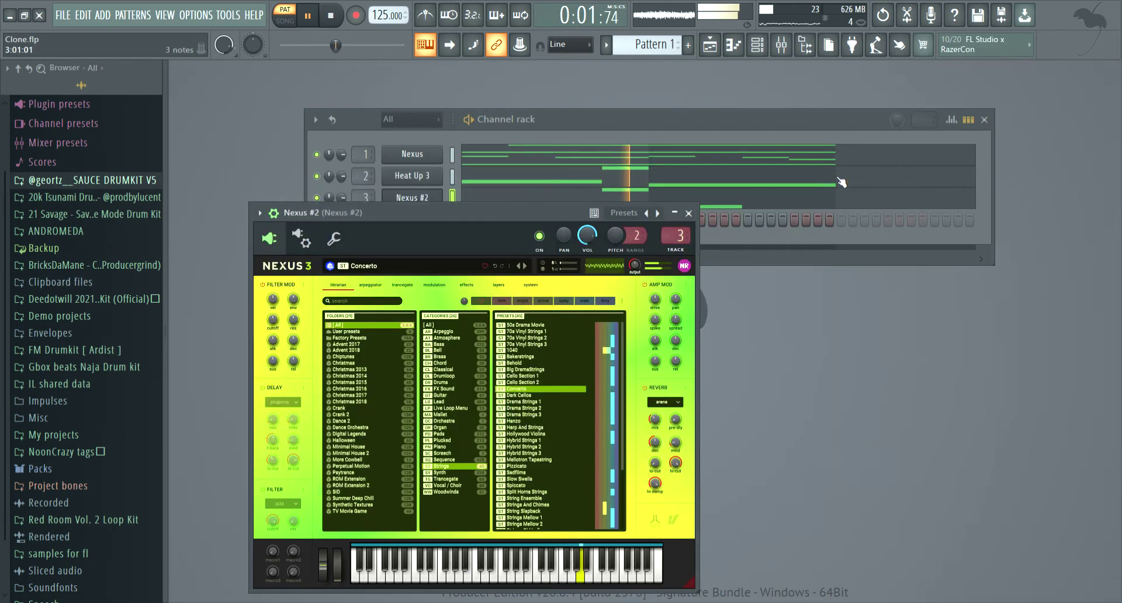
click(687, 213)
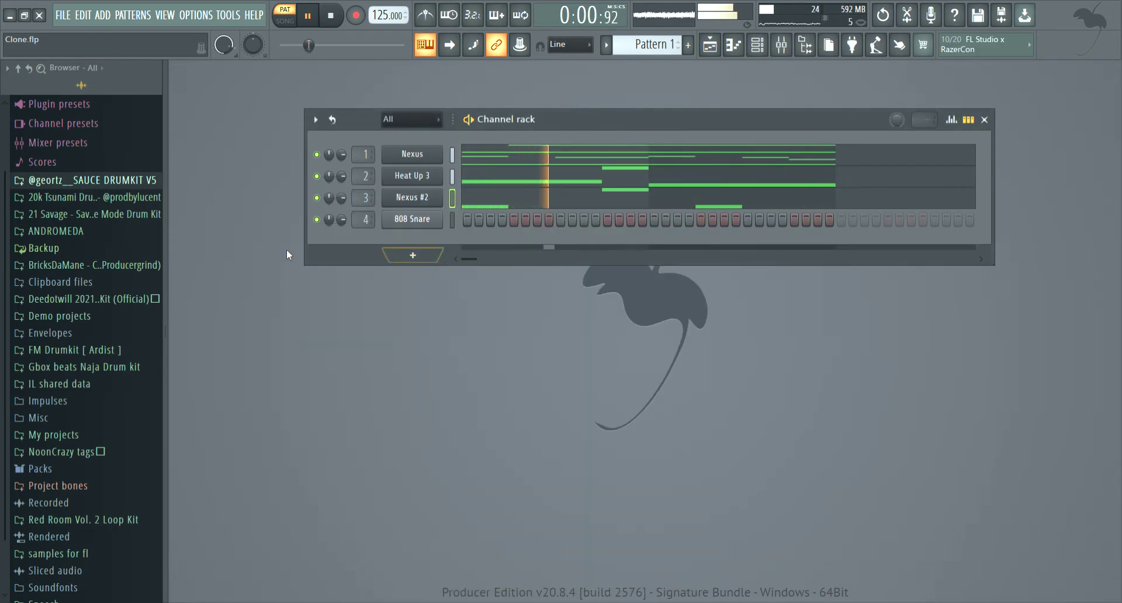
click(88, 180)
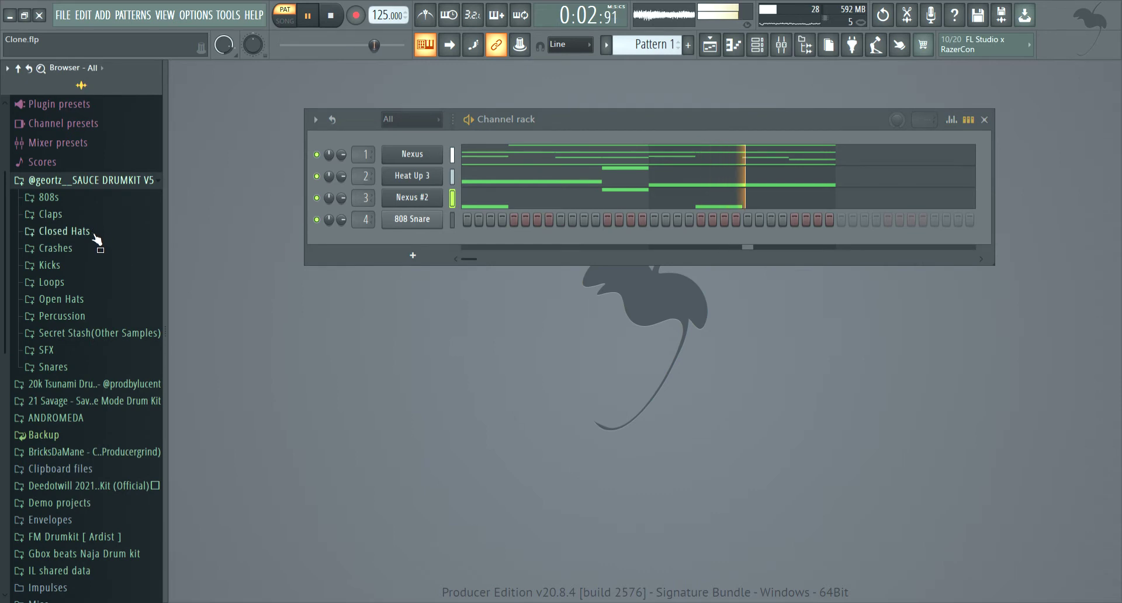
click(87, 232)
click(103, 280)
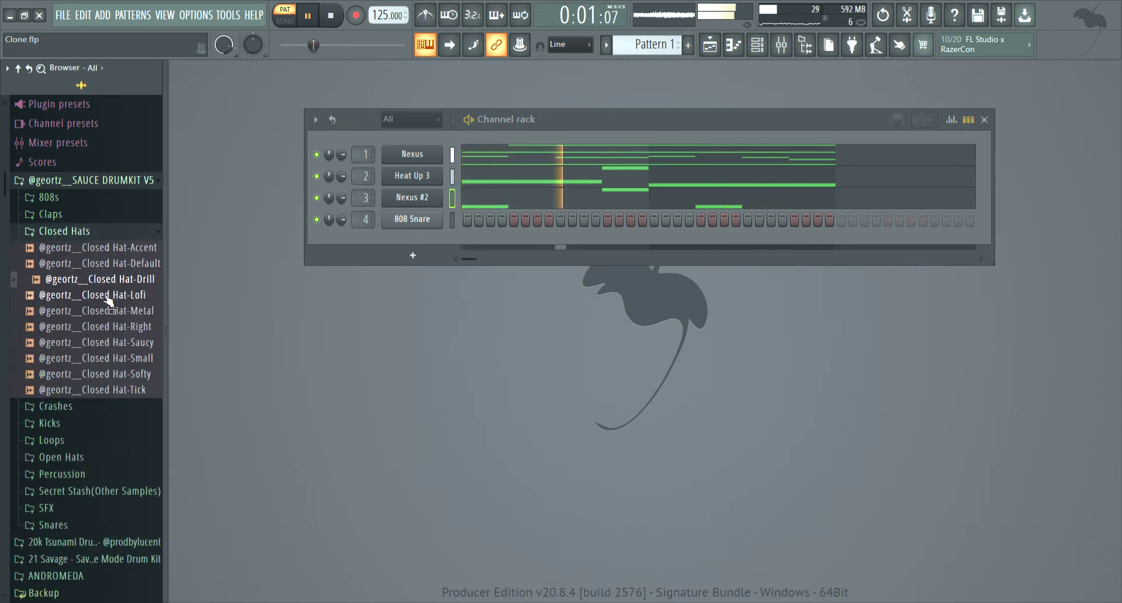
click(111, 310)
click(119, 326)
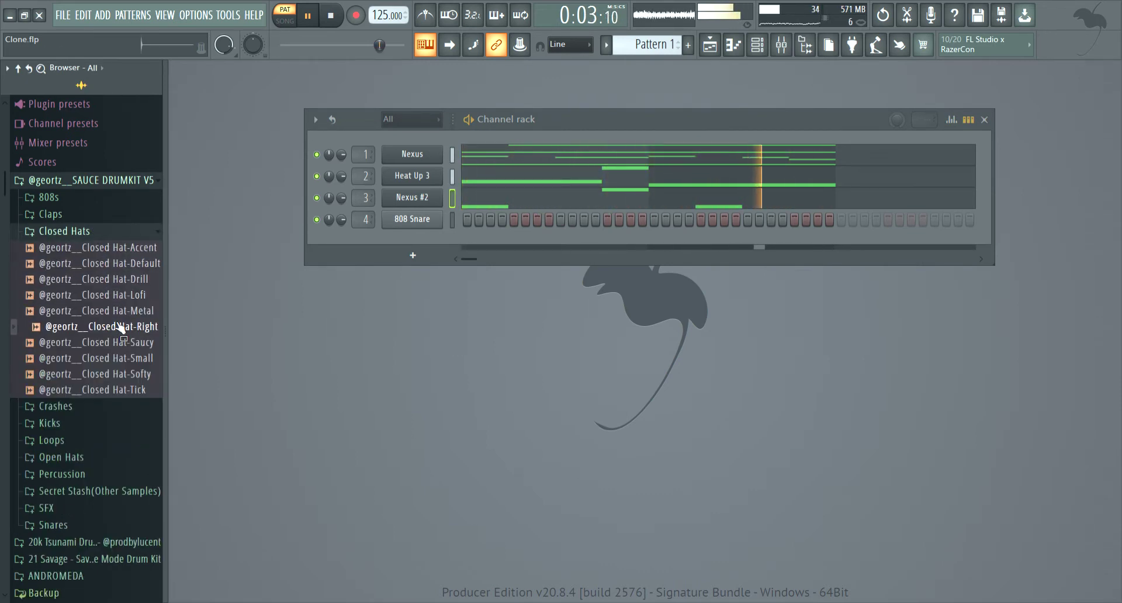
drag(120, 311, 366, 269)
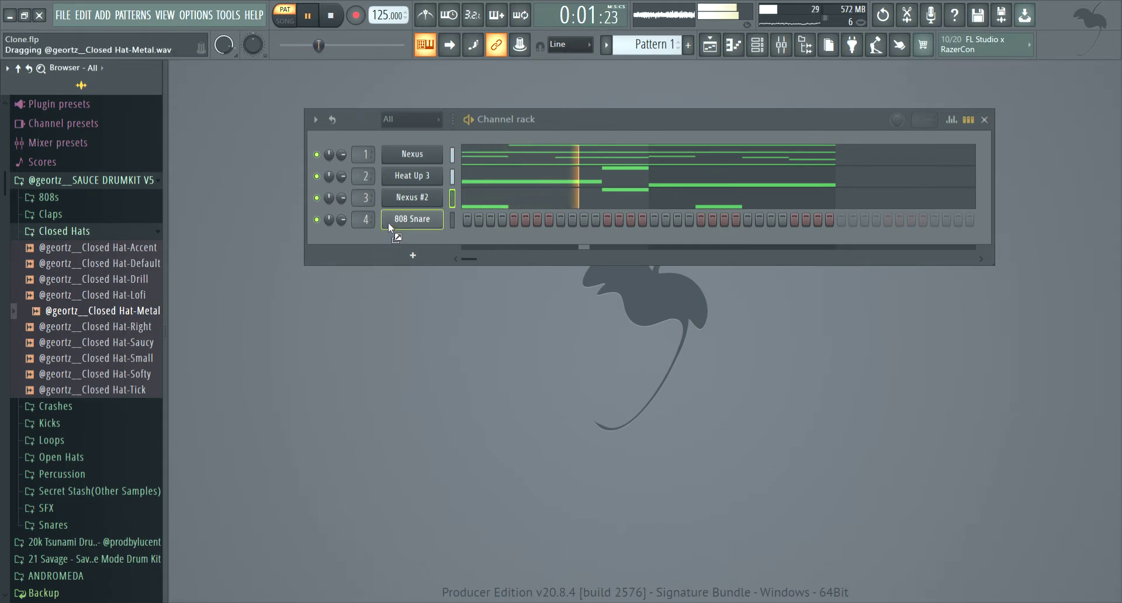
drag(388, 222, 390, 218)
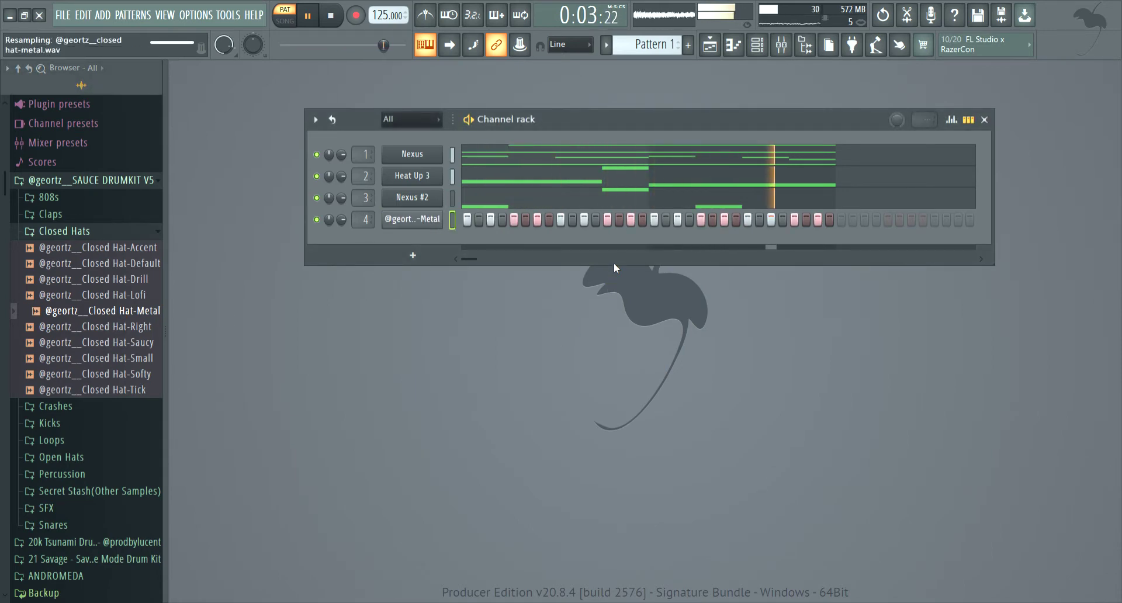
Normalize the Closed Hat-Metal sample
click(399, 221)
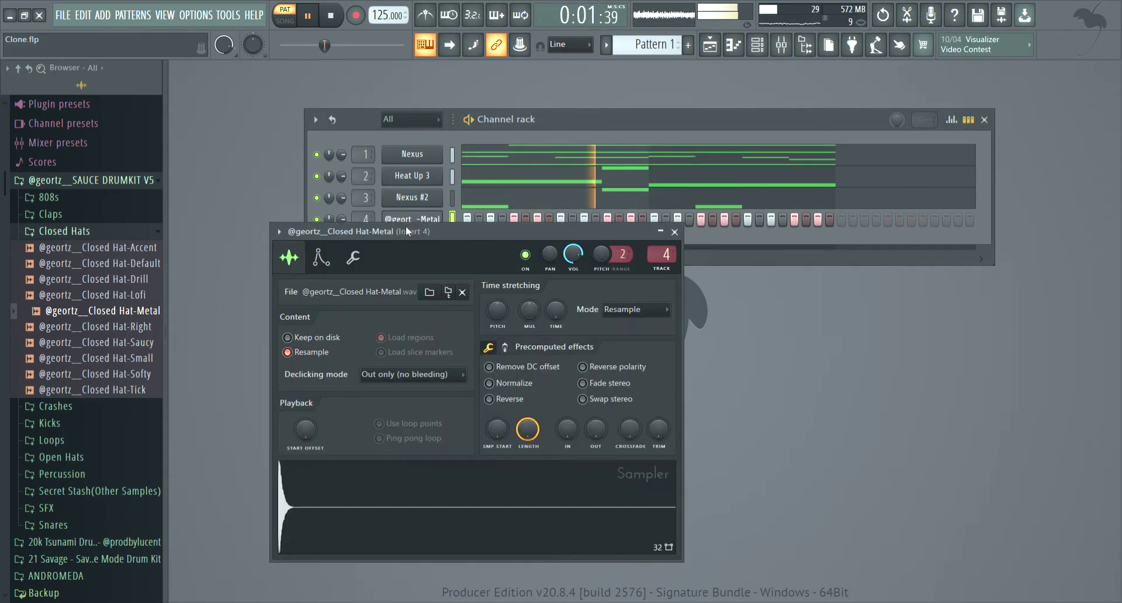
click(512, 383)
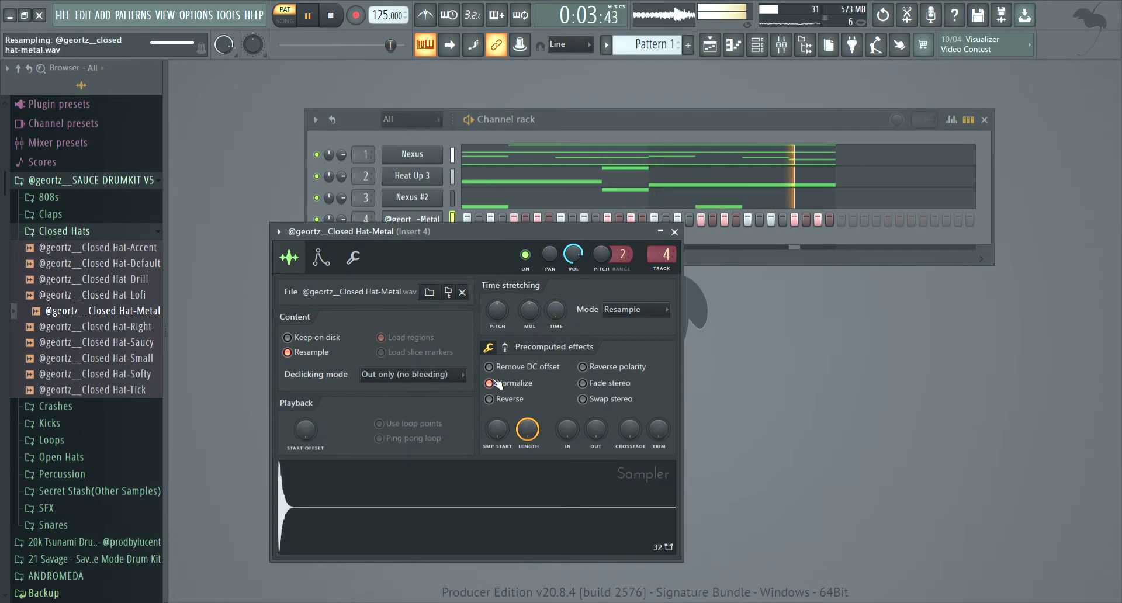
click(675, 232)
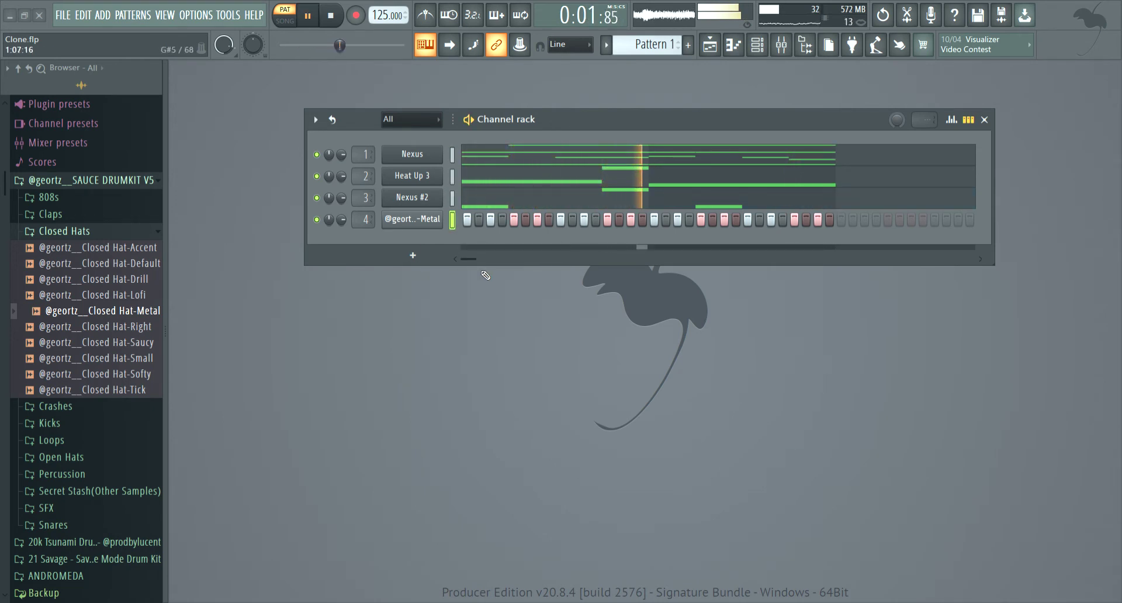
key(space)
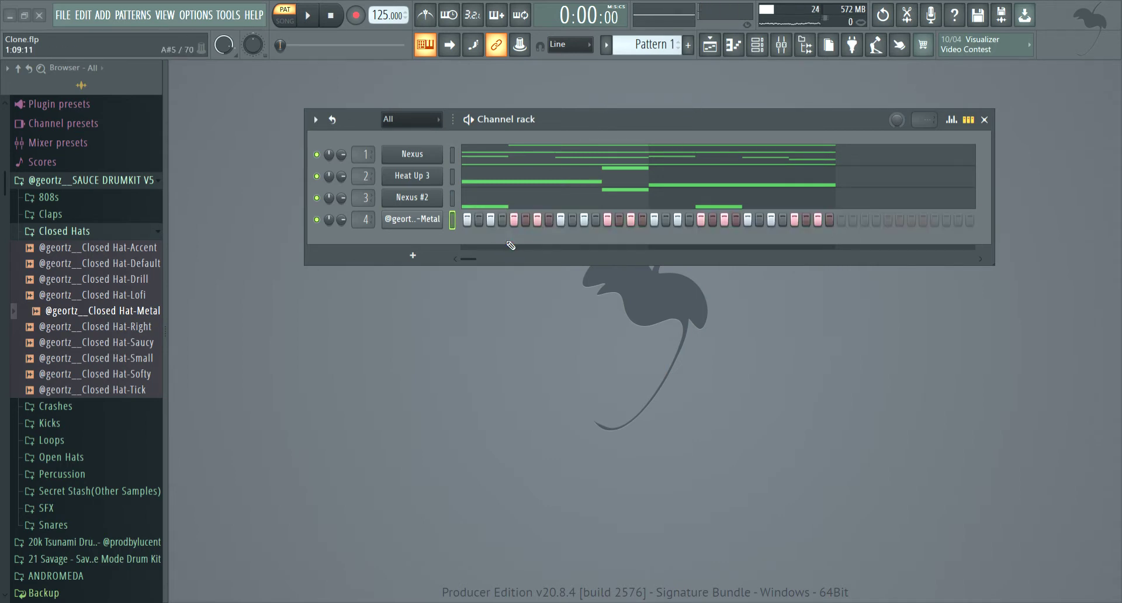
key(space)
click(153, 328)
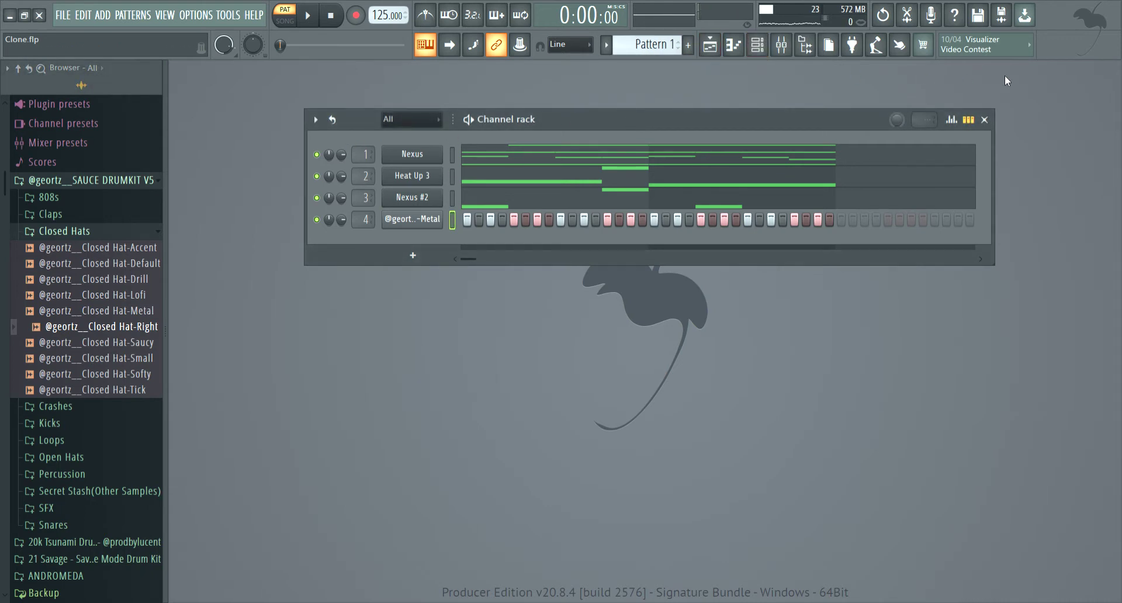
drag(124, 325, 122, 325)
drag(387, 241, 405, 222)
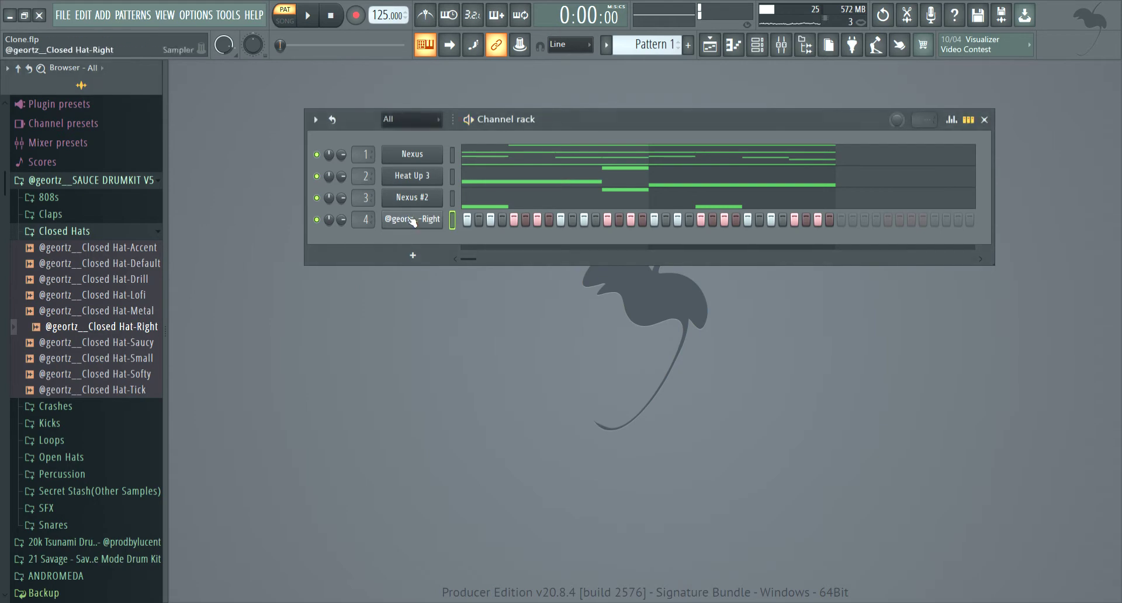
key(space)
click(405, 222)
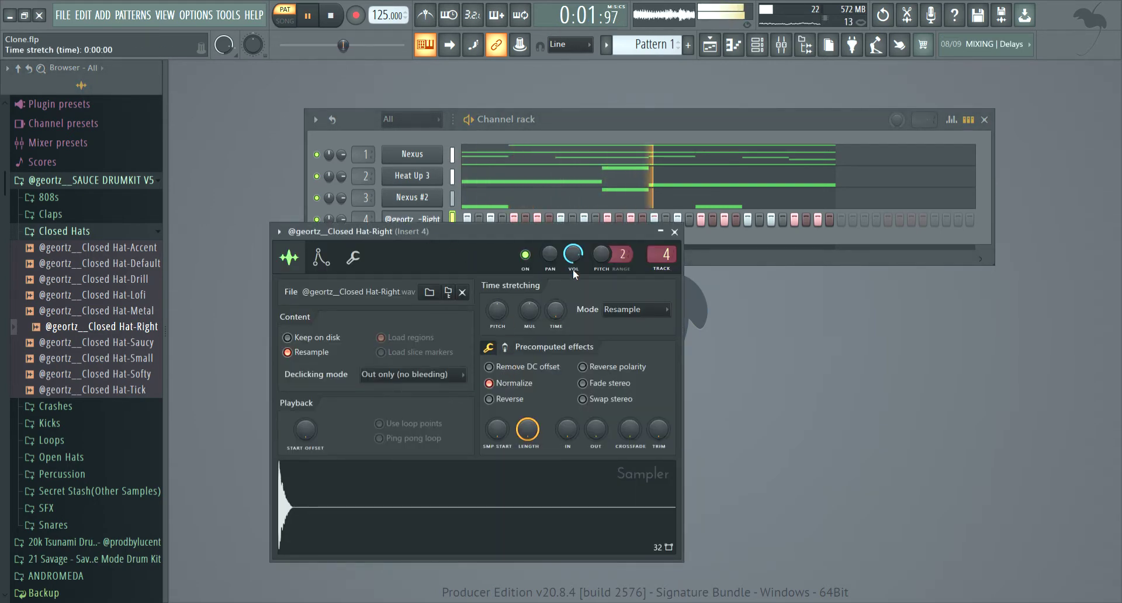
click(664, 232)
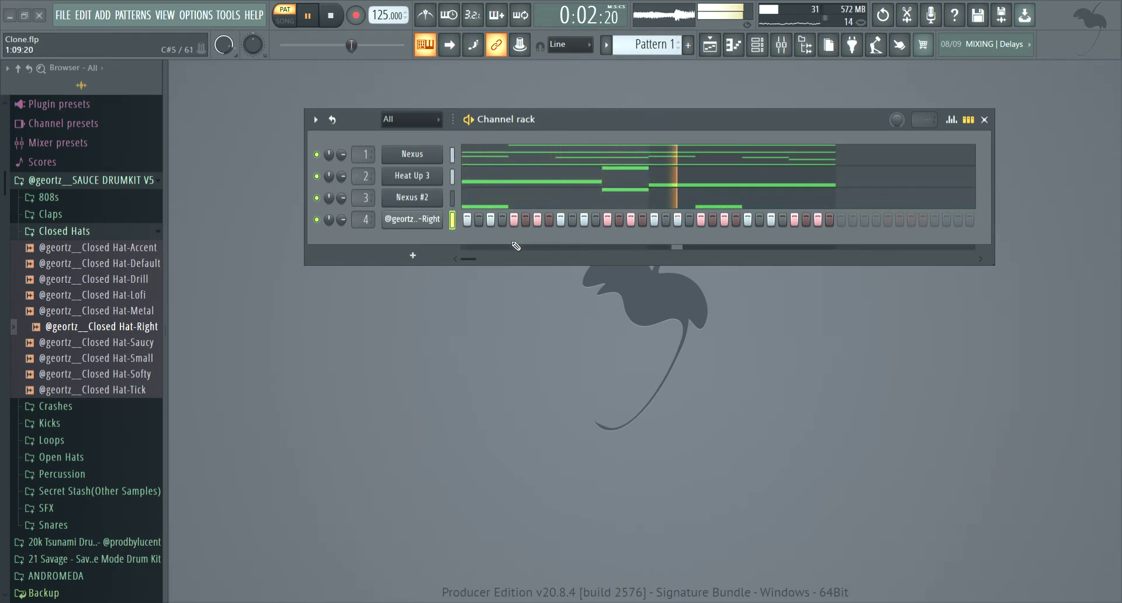
Build a two-bar Closed Hat-Right part with short pitched rolls across both bars, lowering the pitch of the last roll
key(ctrl+z)
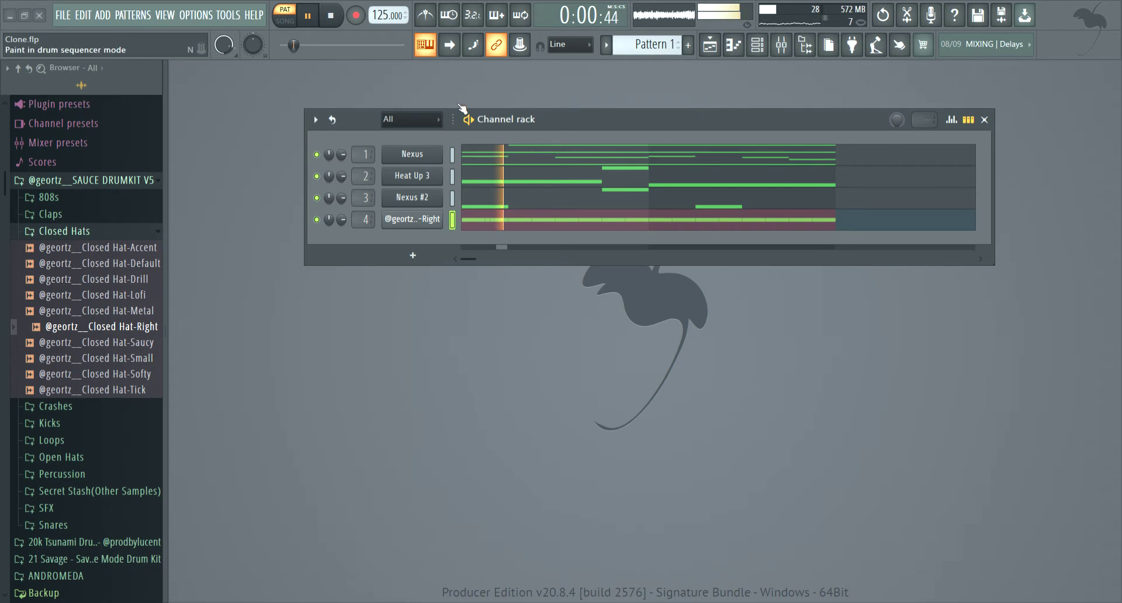
key(space)
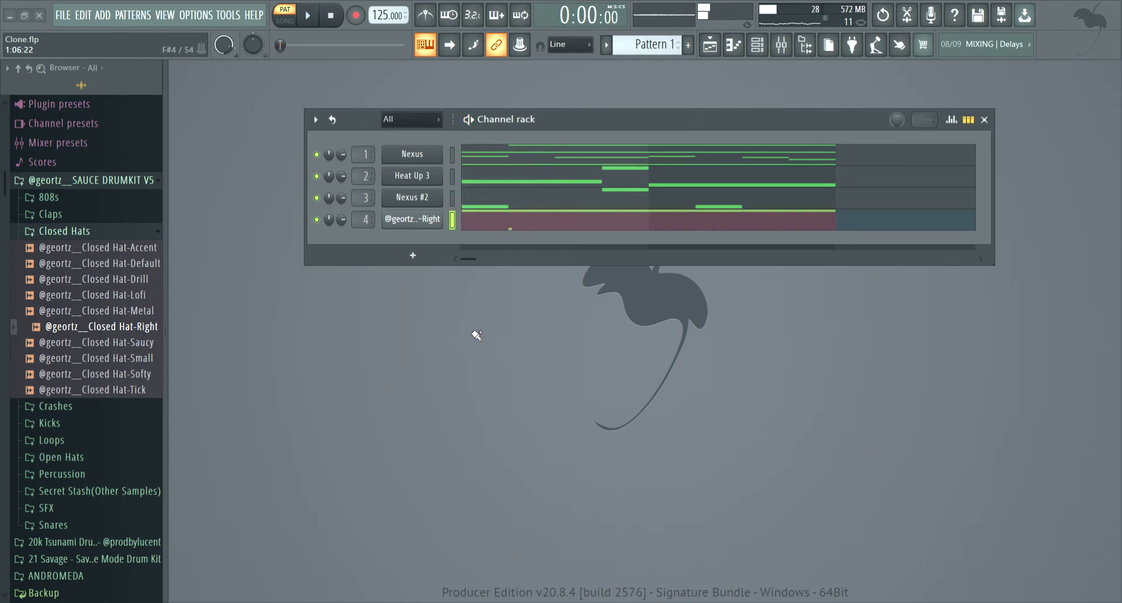
key(space)
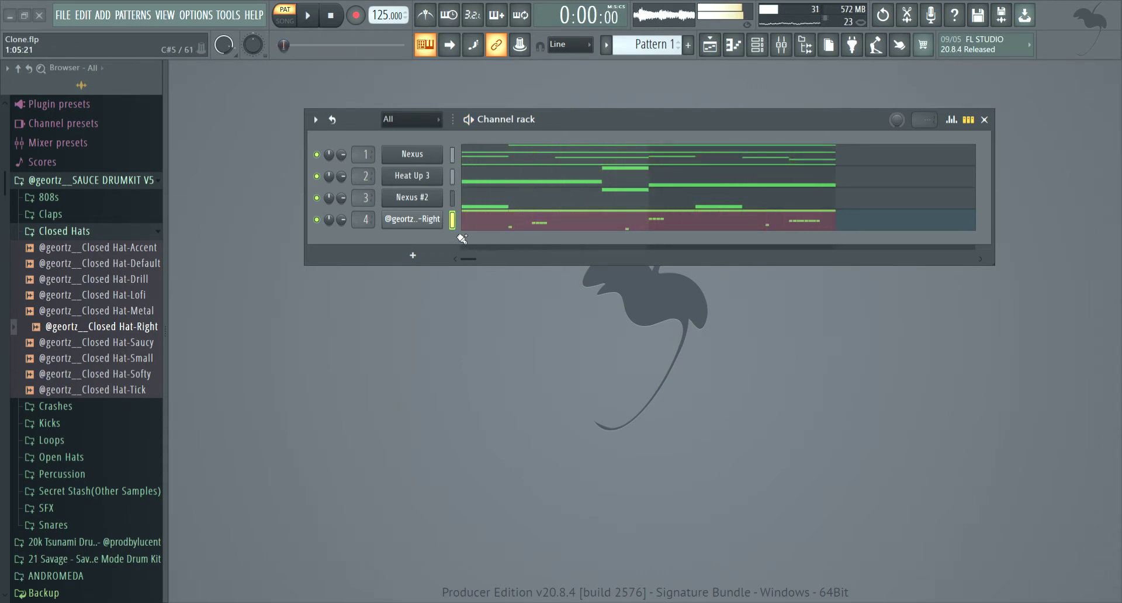
key(space)
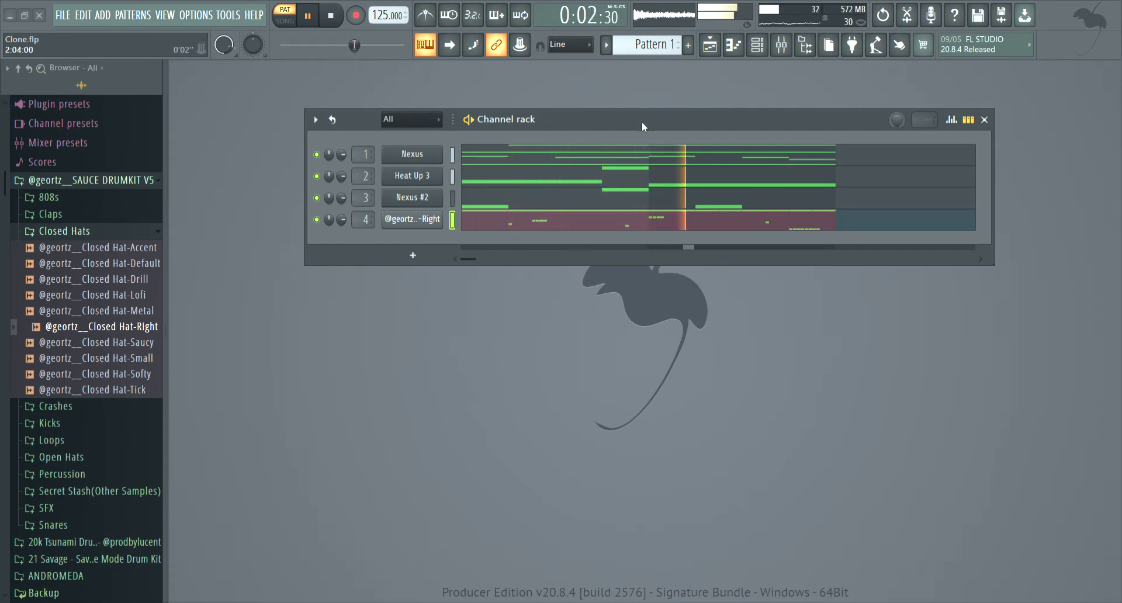
Repeat the two-bar notes of the Nexus, Heat Up 3 and Nexus #2 channels from bar 3 onward, auditioning the pattern
key(Down)
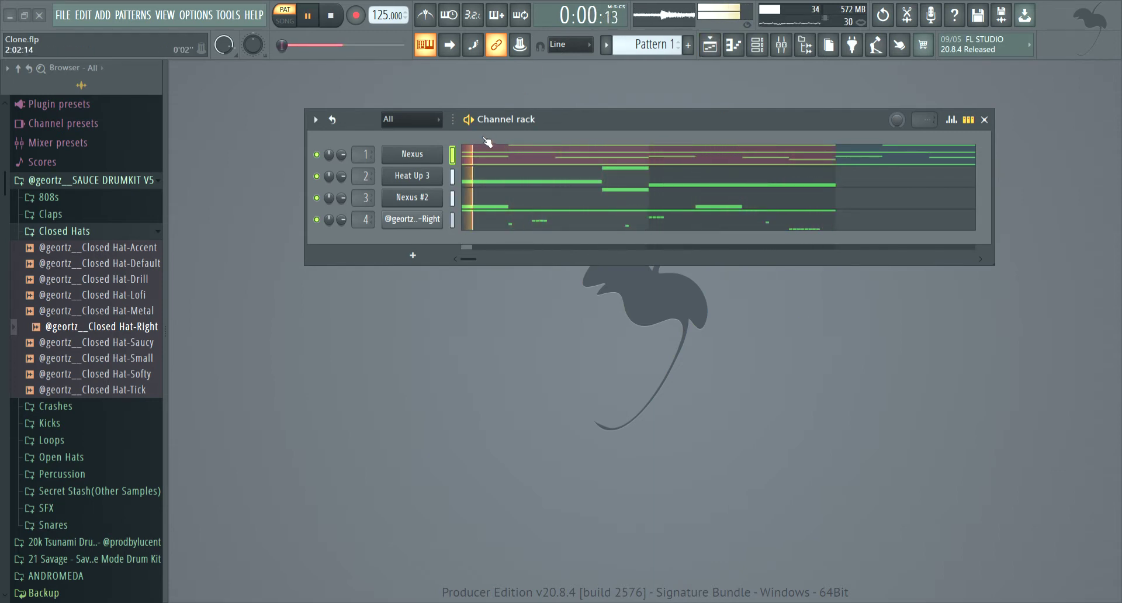
key(space)
key(space)
click(582, 182)
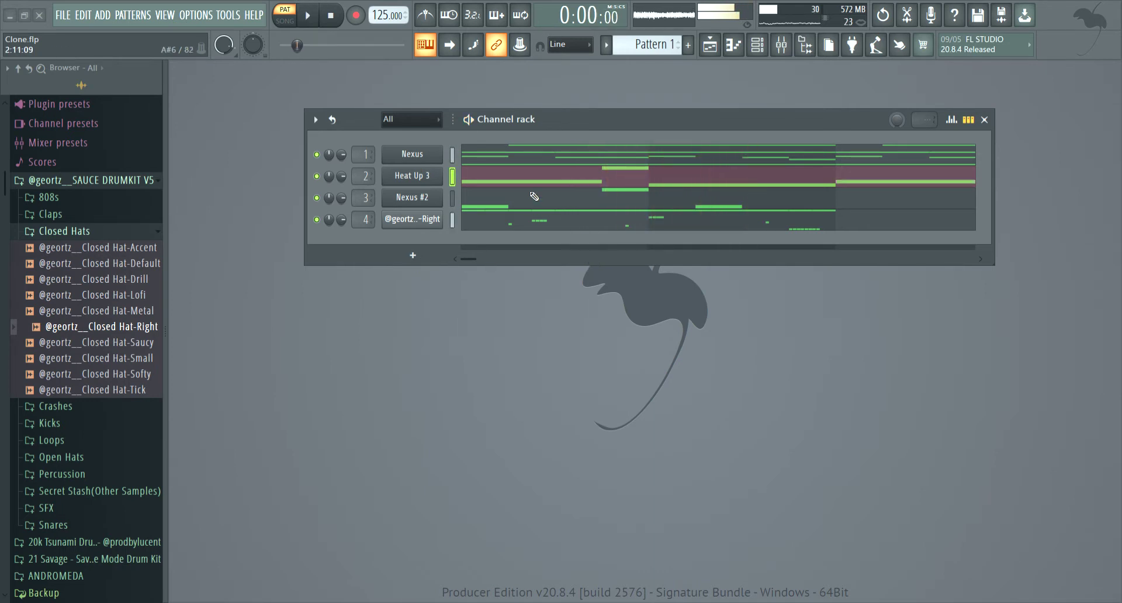
key(Down)
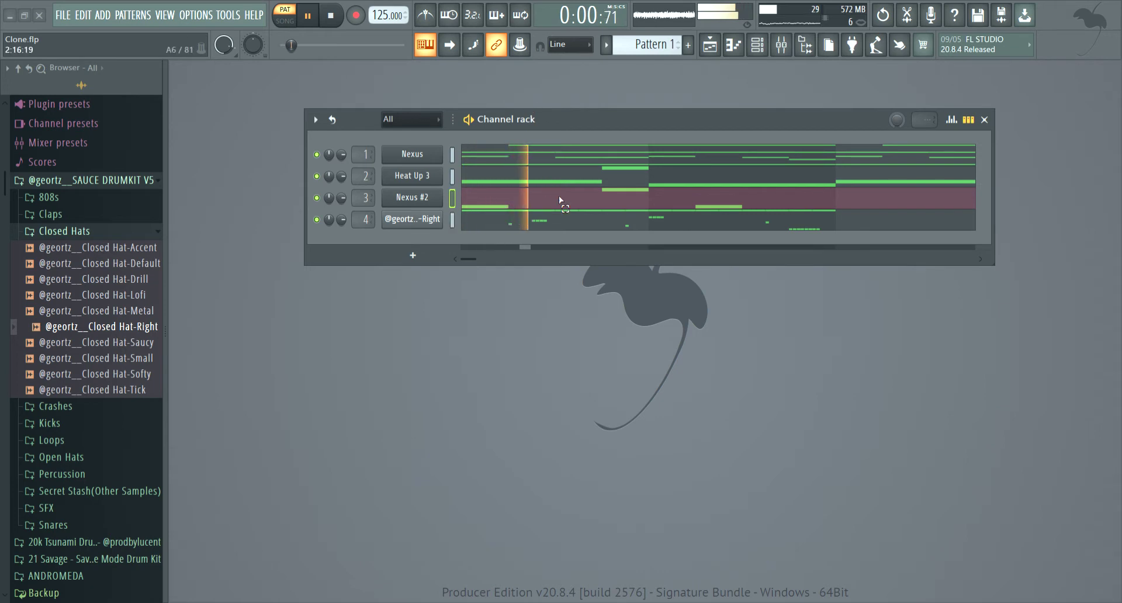
key(space)
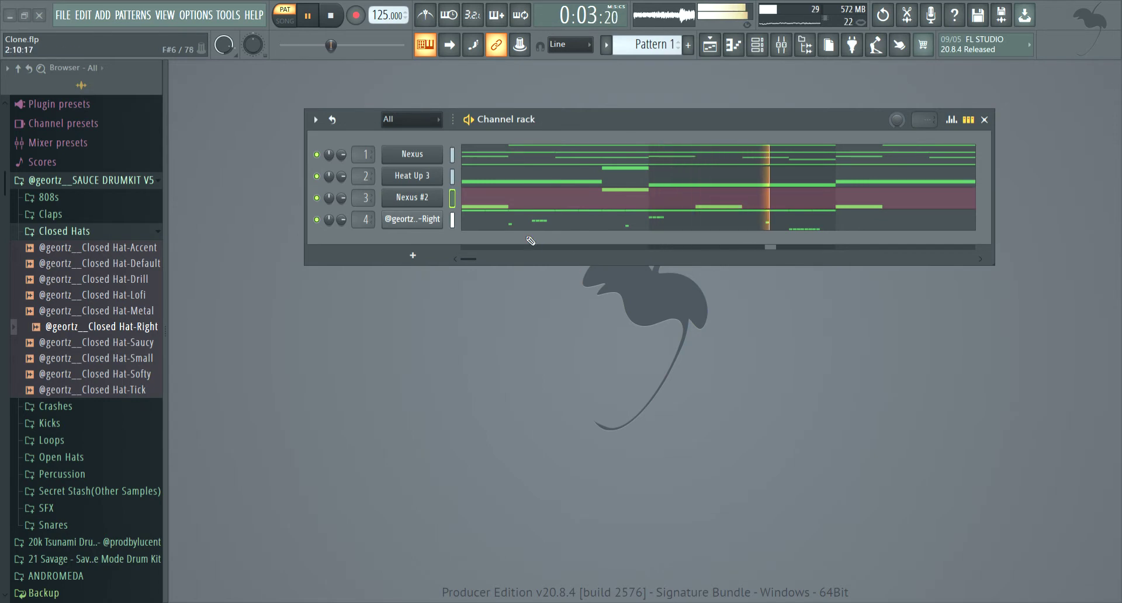
Repeat the Closed Hat-Right channel's notes from bar 3 onward and play the pattern
click(631, 221)
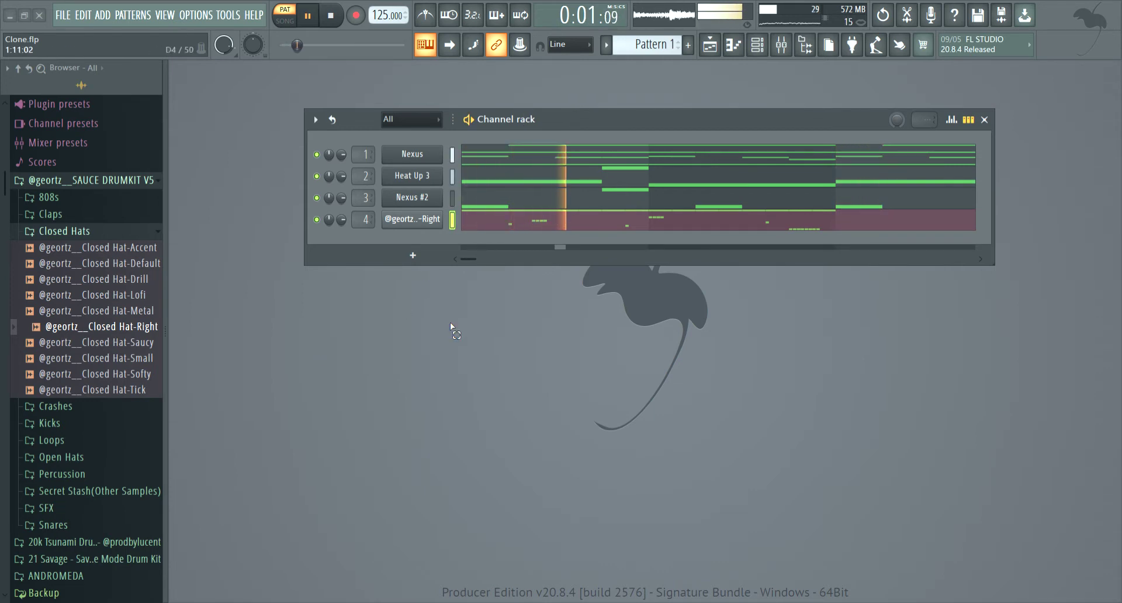
key(space)
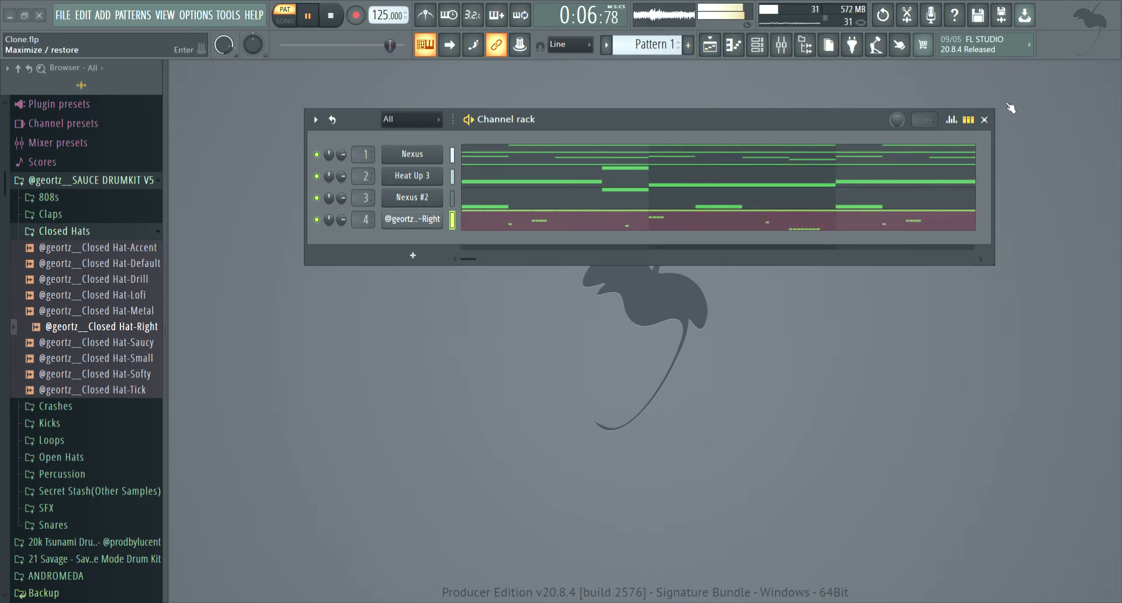
Browse the drum kits for a snare and add the sticks sample from ANDROMEDA's SNARES folder as a new channel
click(94, 214)
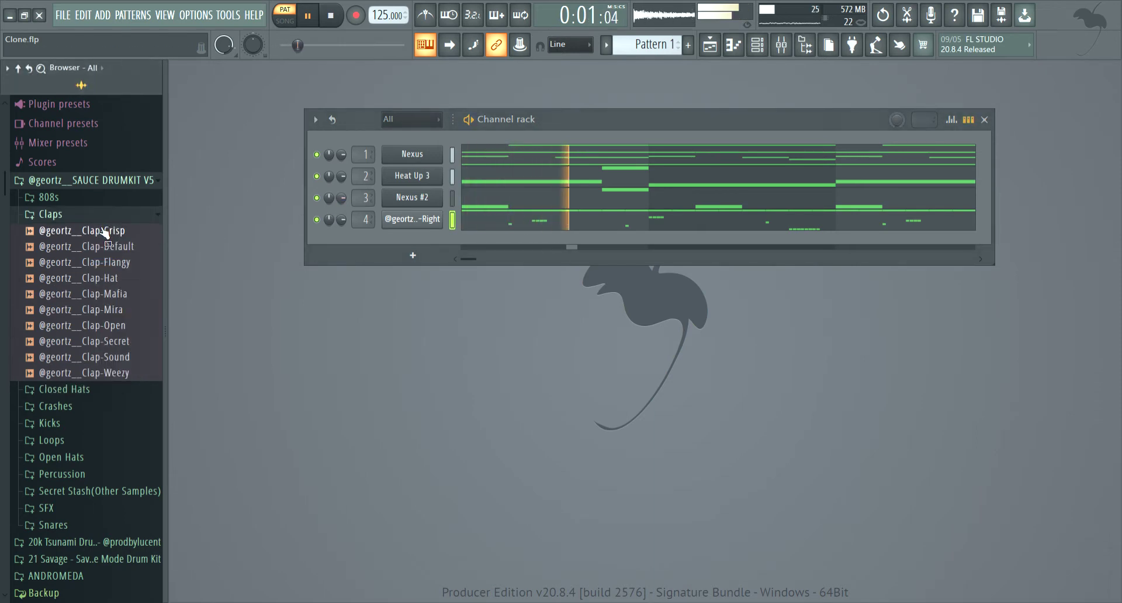
click(107, 221)
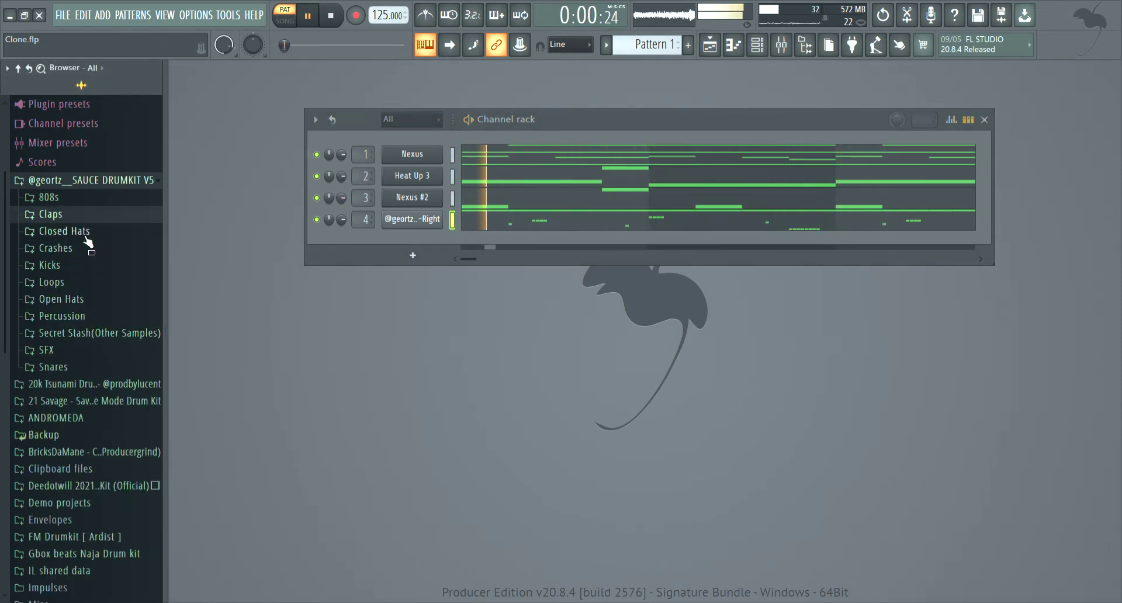
click(88, 180)
click(88, 231)
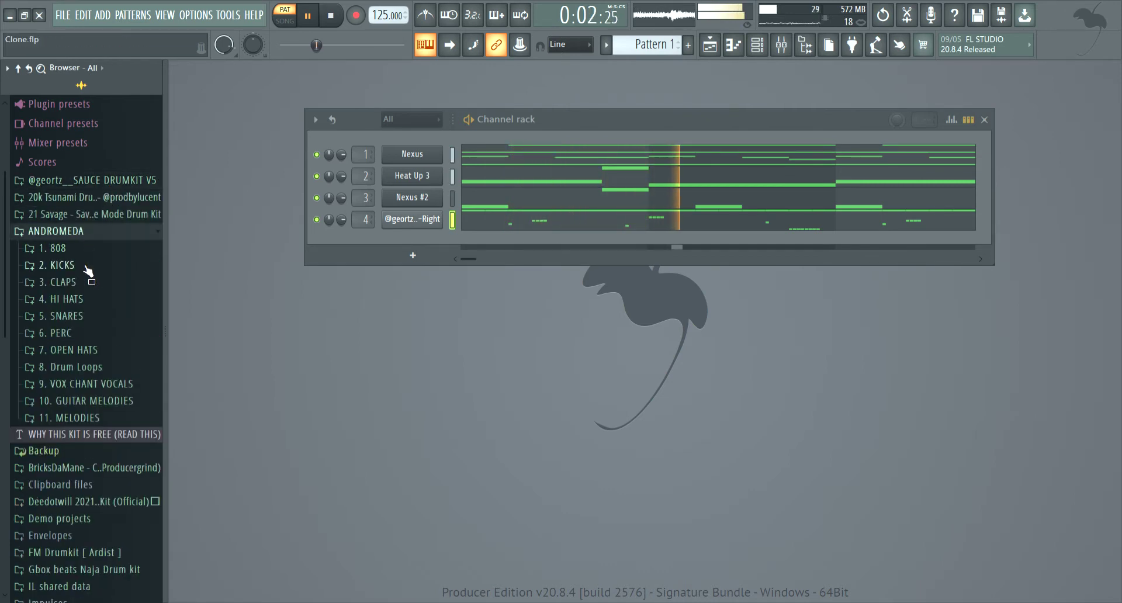
click(103, 316)
key(space)
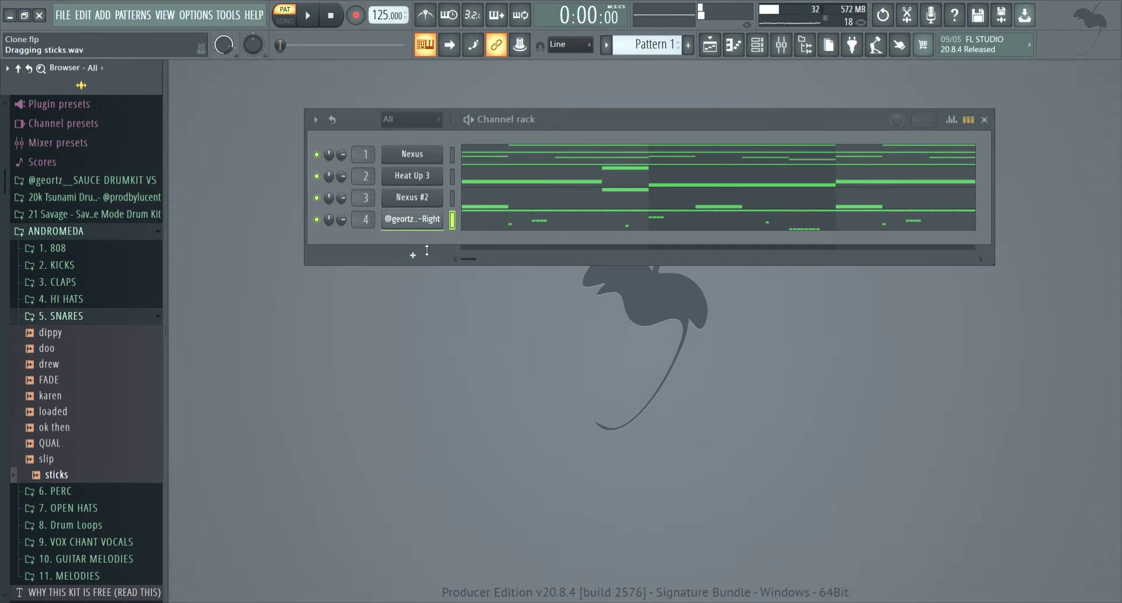
drag(427, 250, 431, 239)
key(space)
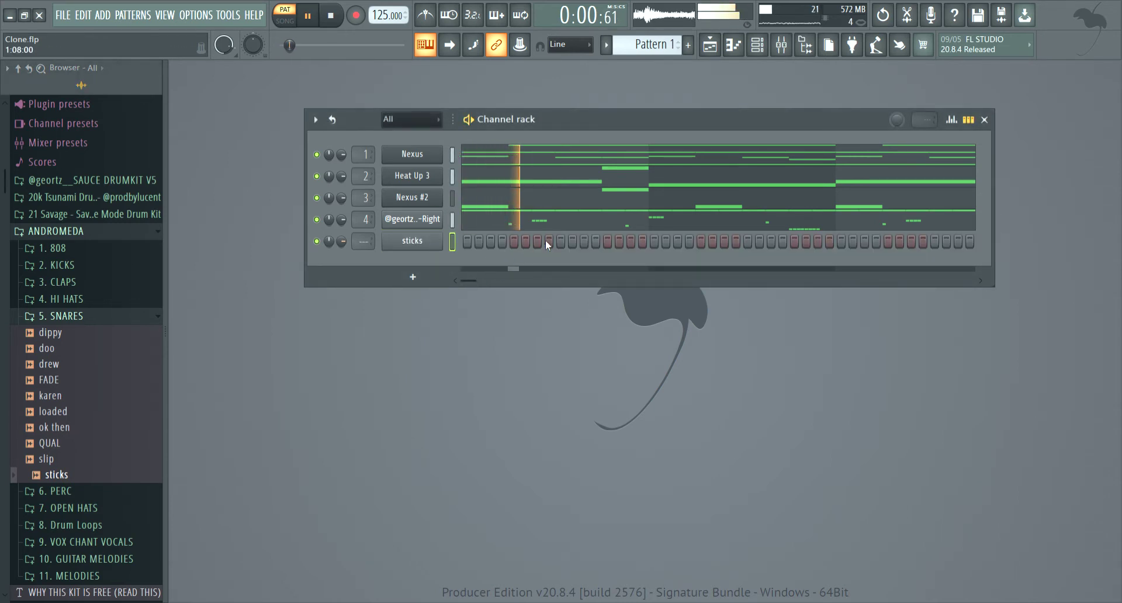
Place sticks snare hits on the ninth step of bars 1 through 3 while the pattern plays
click(561, 241)
key(space)
click(934, 241)
drag(473, 279, 476, 279)
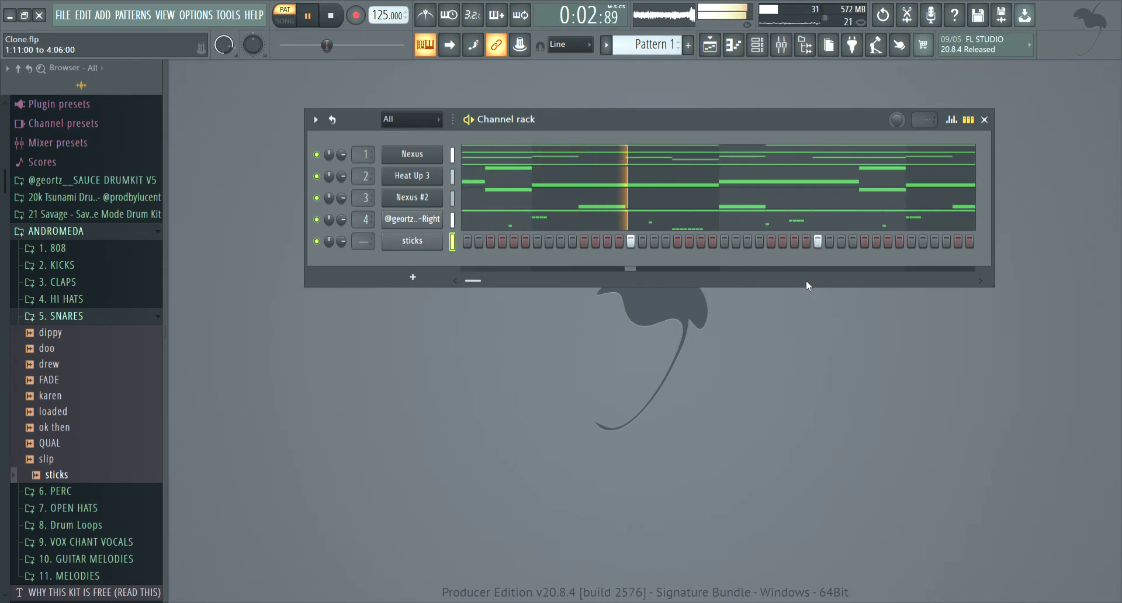
drag(477, 282, 492, 282)
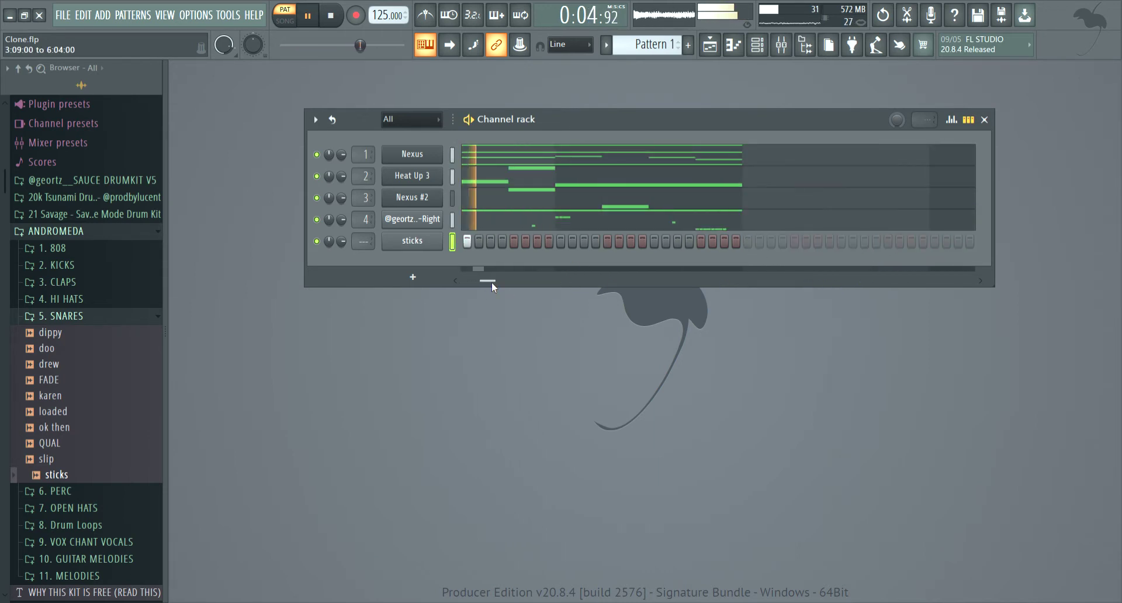
Route the sticks channel to mixer track 5 and restart the pattern
click(409, 241)
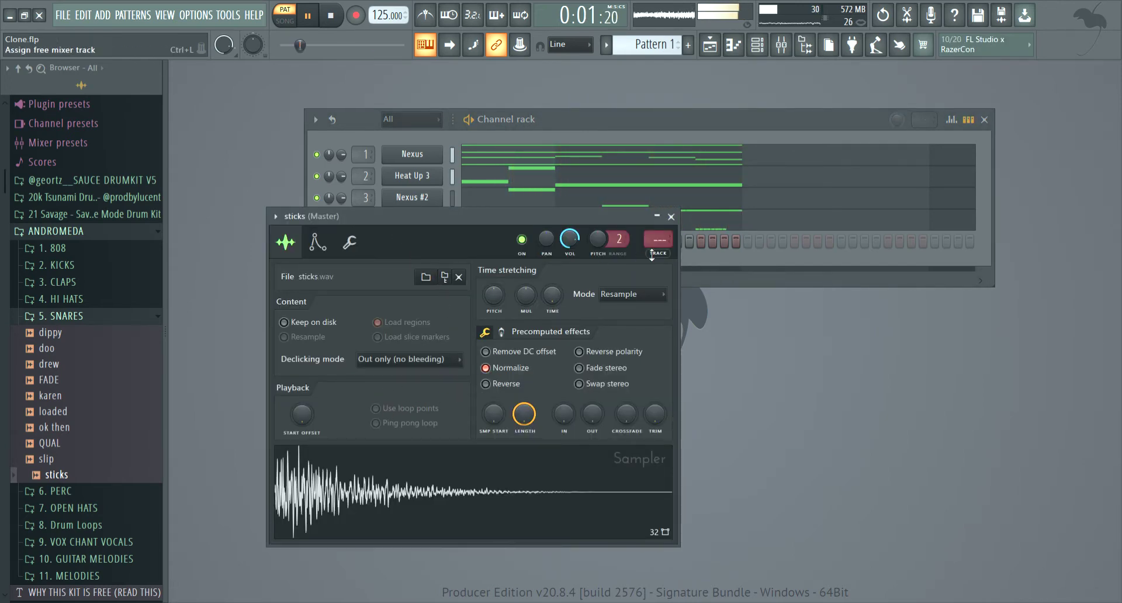
click(670, 217)
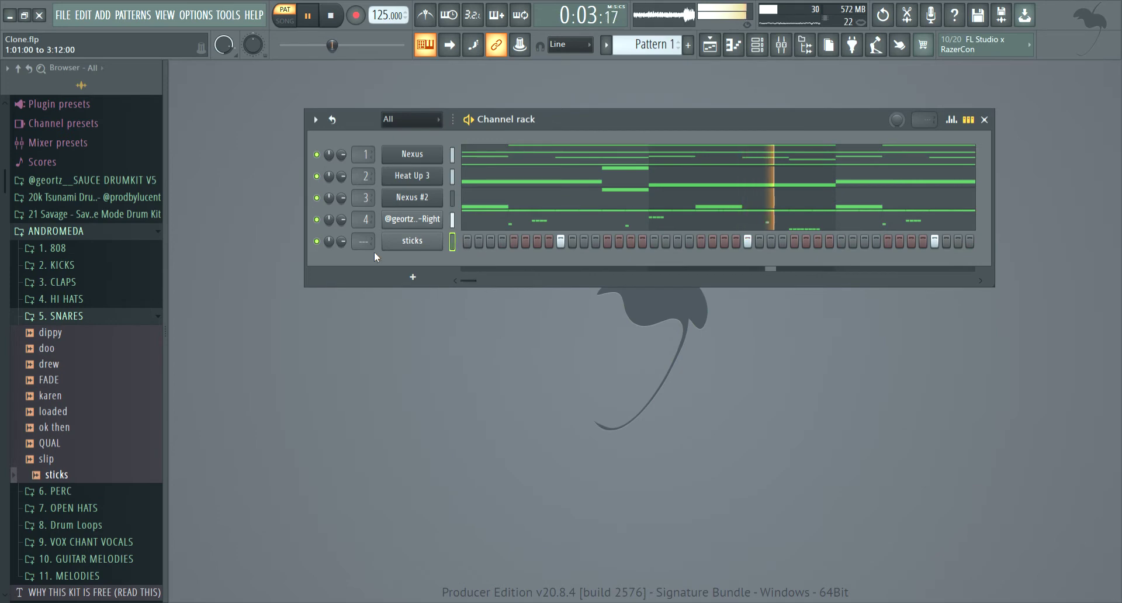
click(380, 241)
key(ctrl+l)
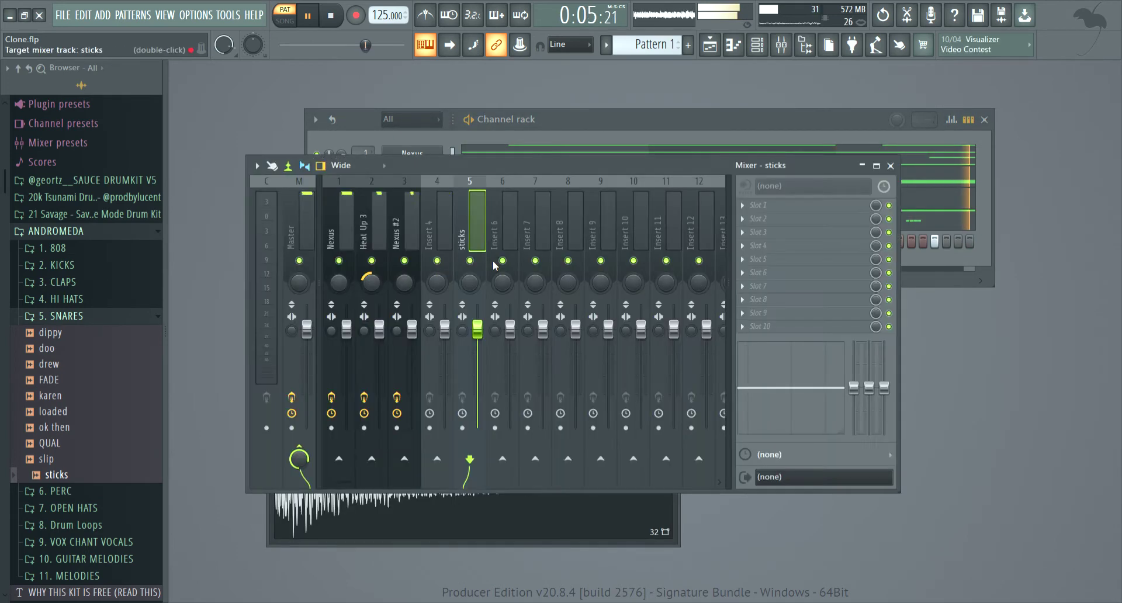
click(862, 166)
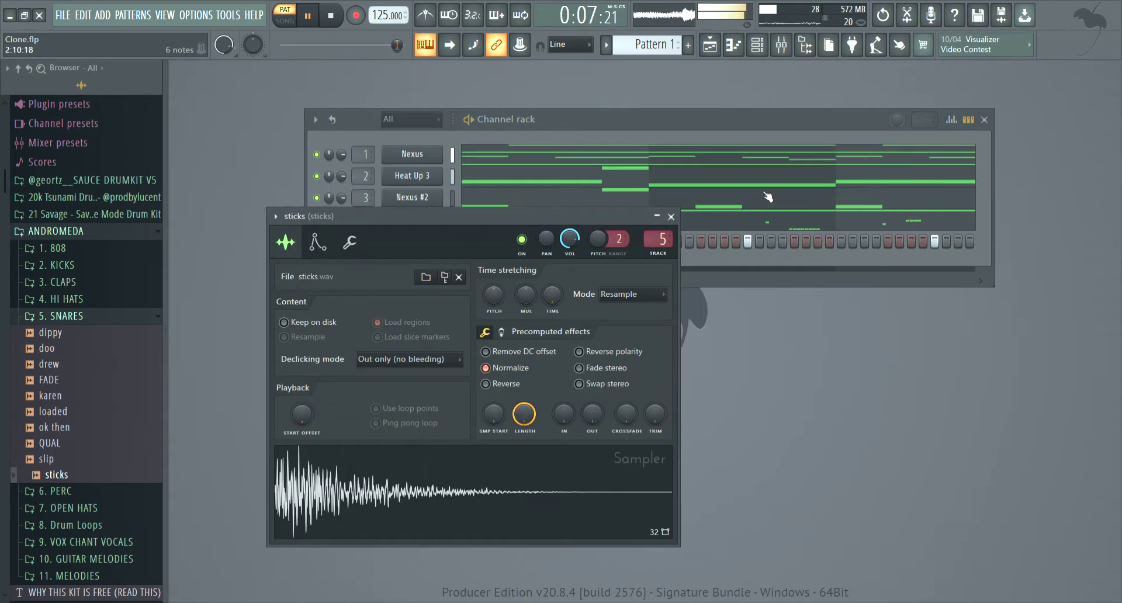
click(672, 217)
key(space)
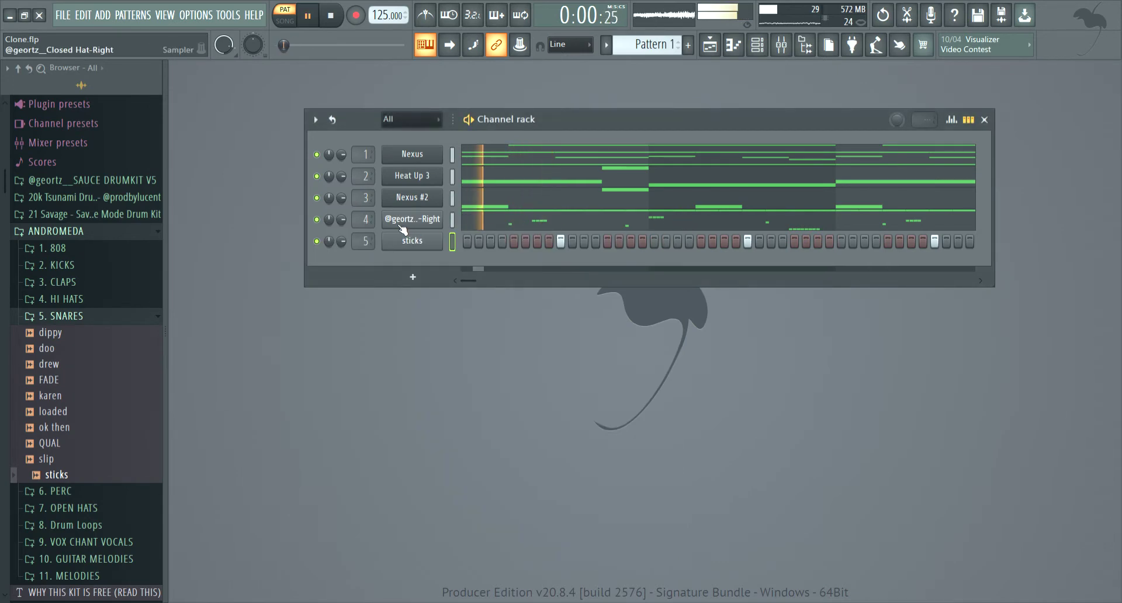
Link the Closed Hat-Right channel to mixer track 4 so the track takes the channel's name
click(402, 228)
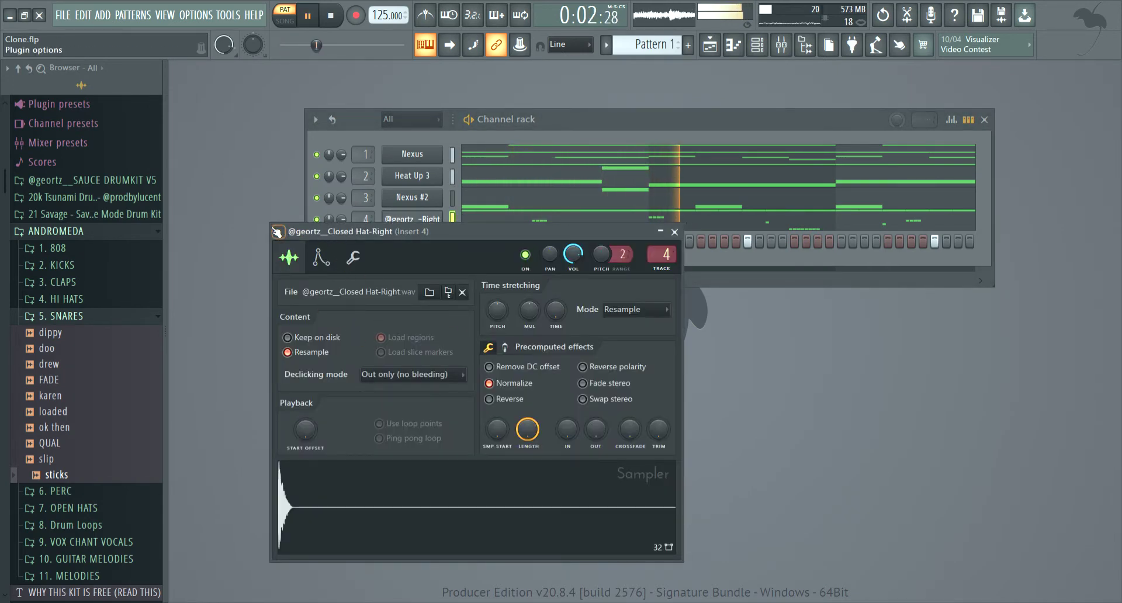
click(663, 255)
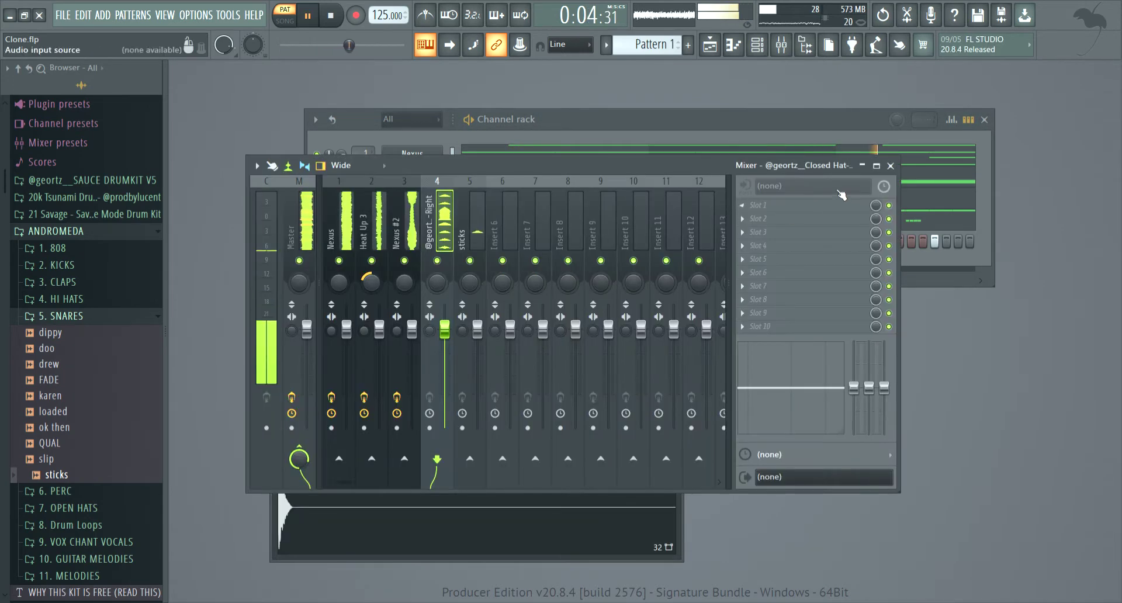
click(891, 165)
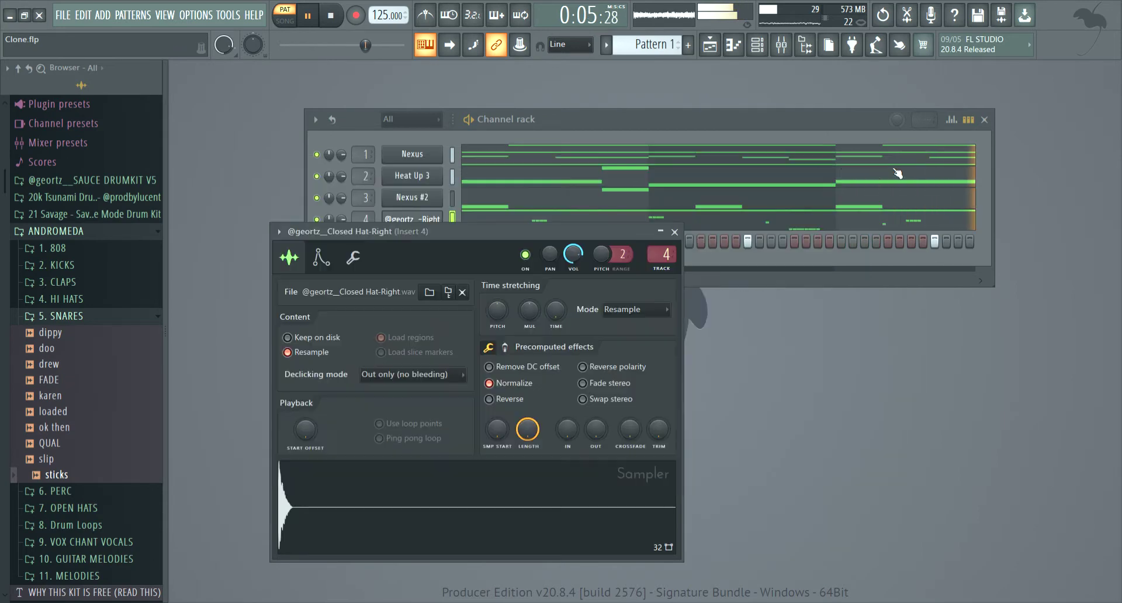
click(674, 232)
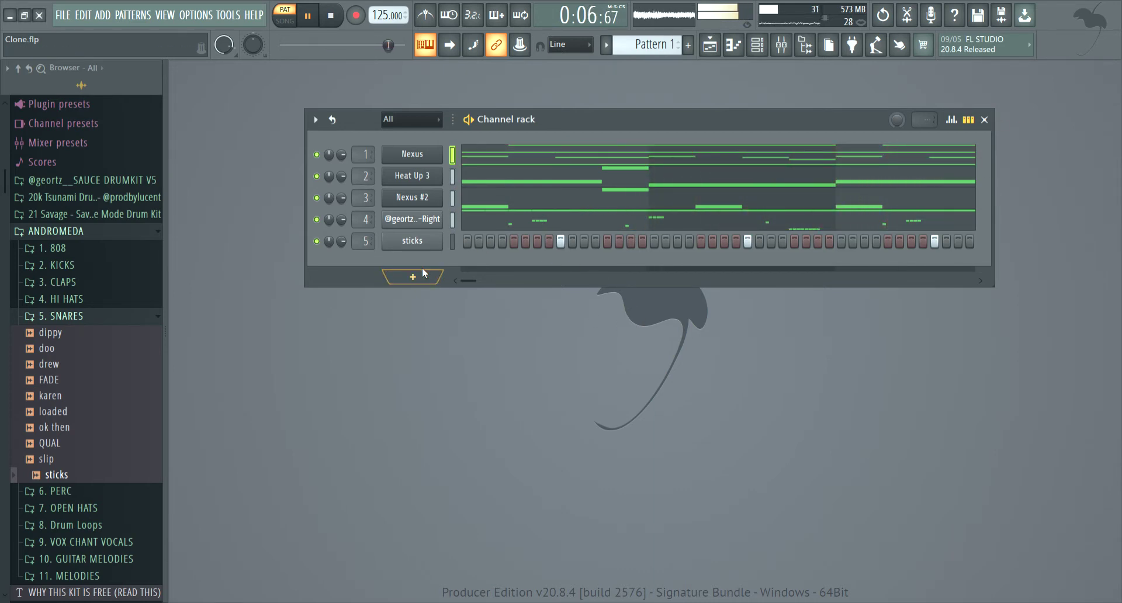
click(122, 318)
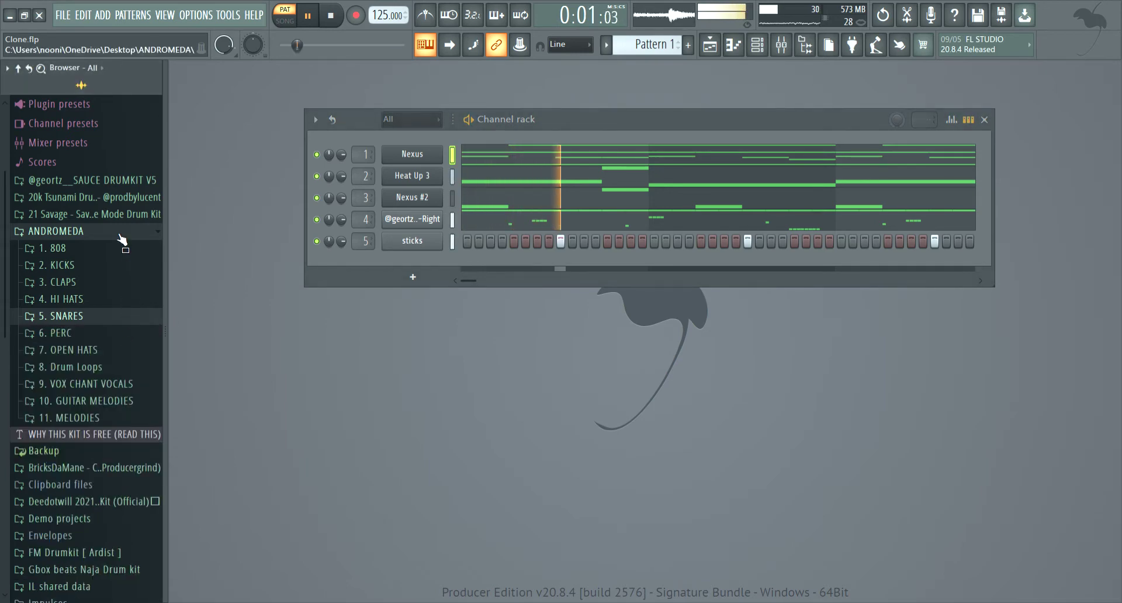
key(space)
click(117, 186)
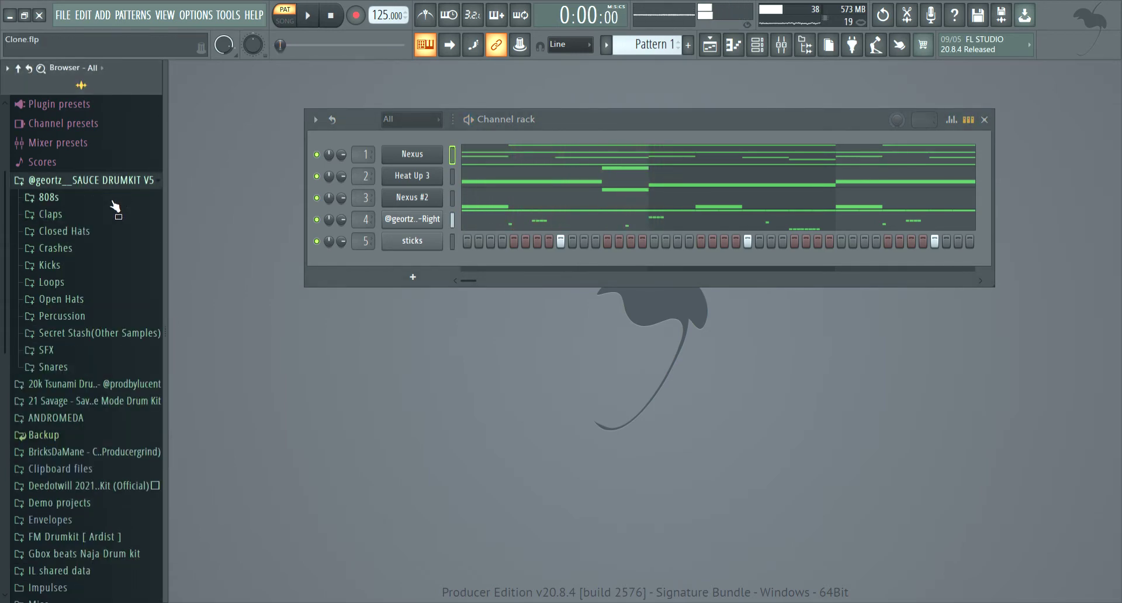
click(116, 199)
key(space)
click(115, 355)
click(115, 344)
drag(414, 266, 412, 260)
key(space)
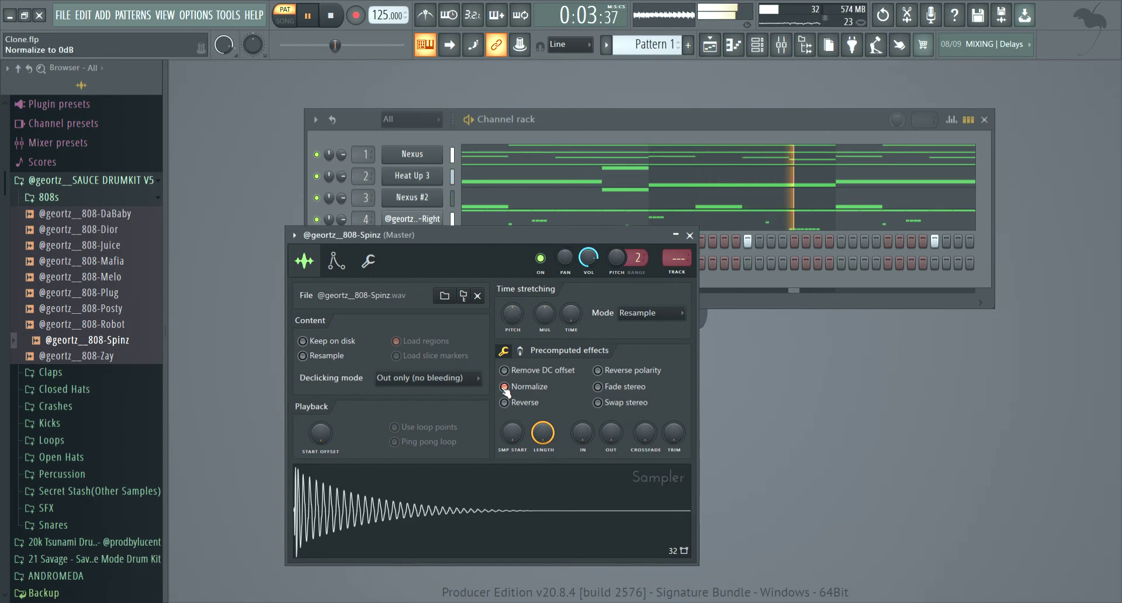
Enable the 808-Spinz volume envelope and set its release time to 4%
click(368, 260)
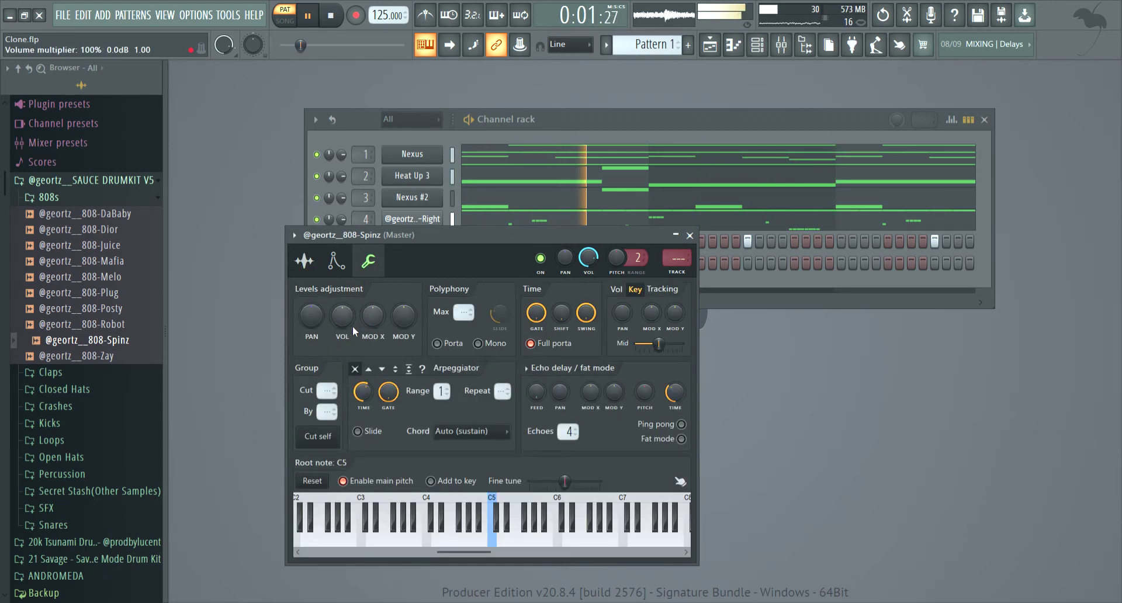
key(space)
click(336, 260)
key(space)
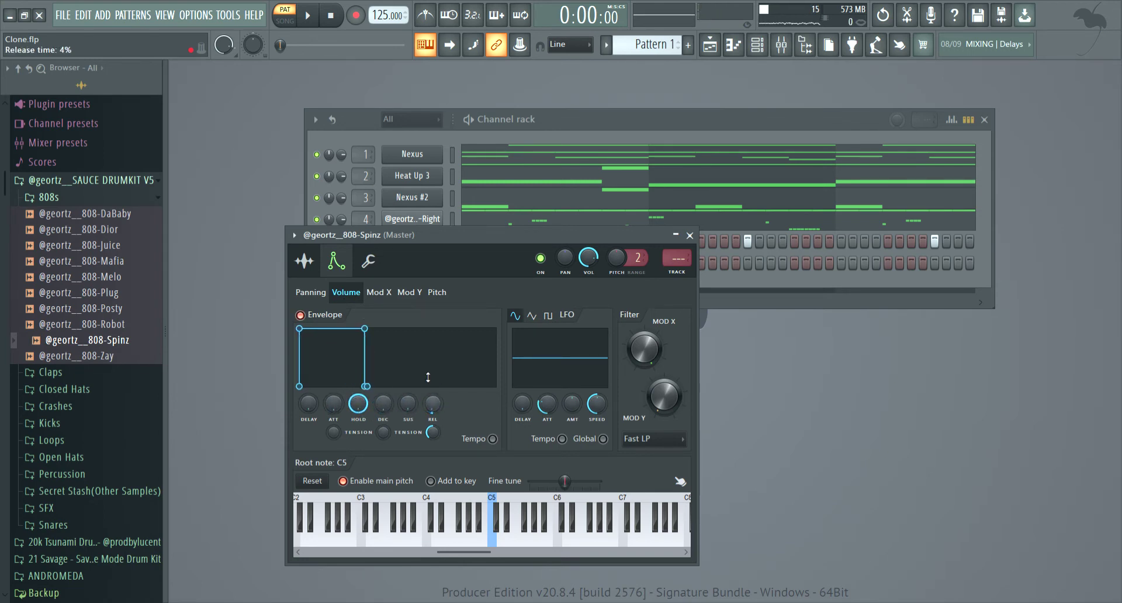
drag(461, 552, 398, 552)
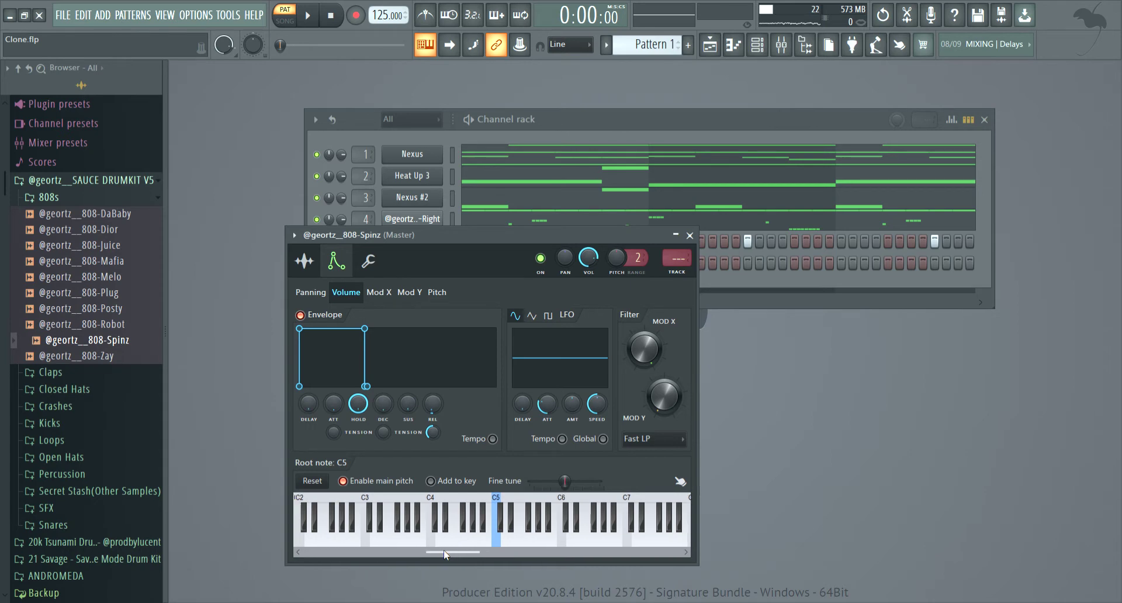
Turn off Normalize for the 808-Spinz sample, set its quick fade out to 26% and shorten its length
click(367, 262)
click(306, 261)
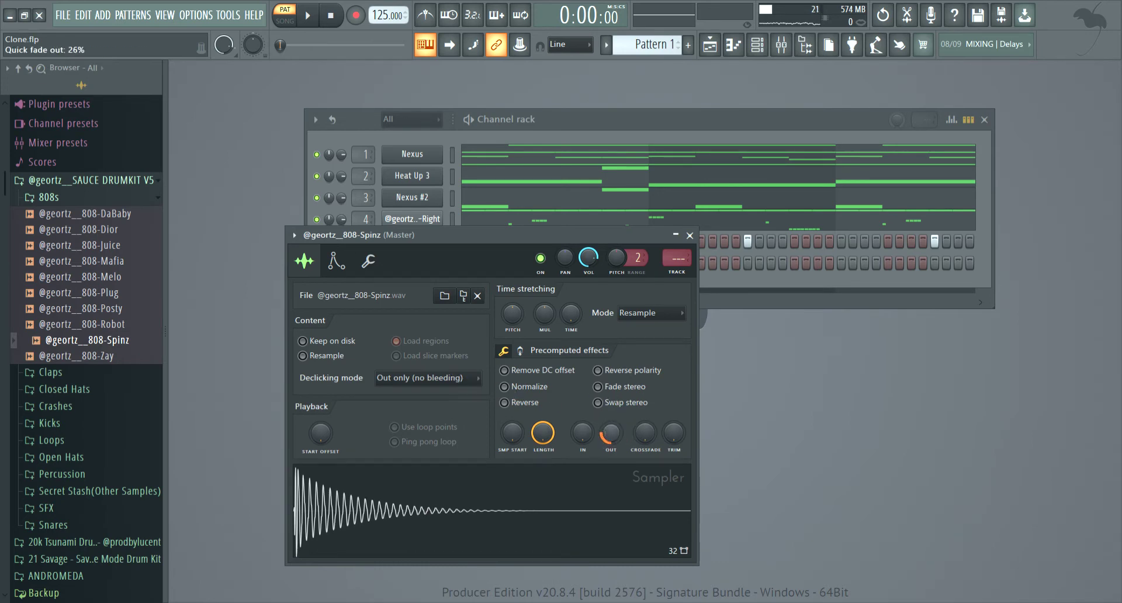
drag(539, 443, 538, 465)
Add a slight Boost to the 808-Spinz sample in its precomputed effects and close its settings
click(521, 350)
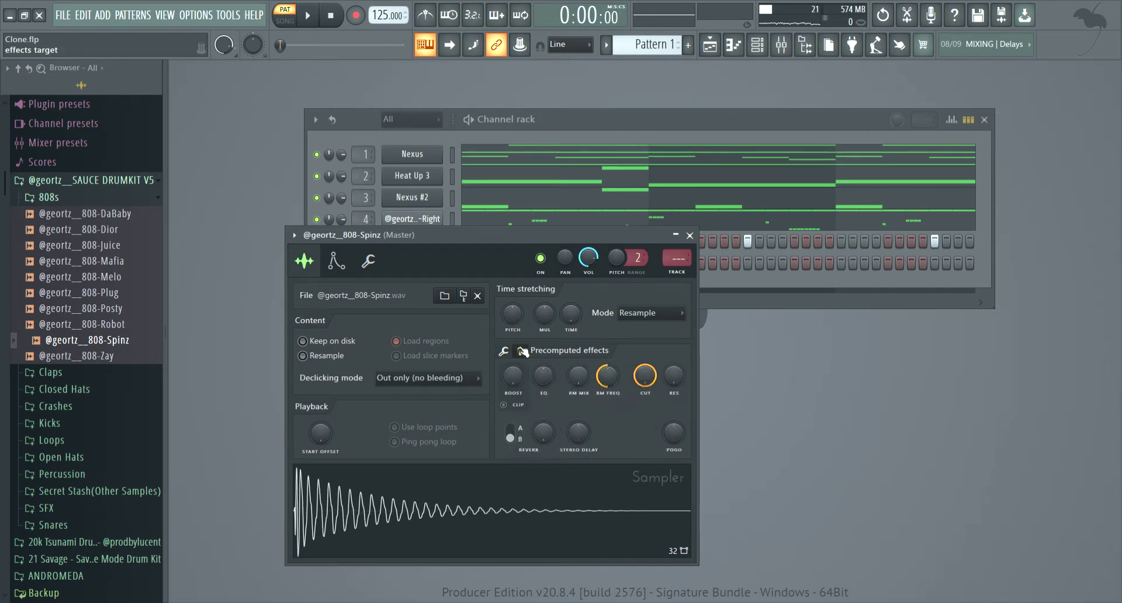
drag(520, 377, 520, 373)
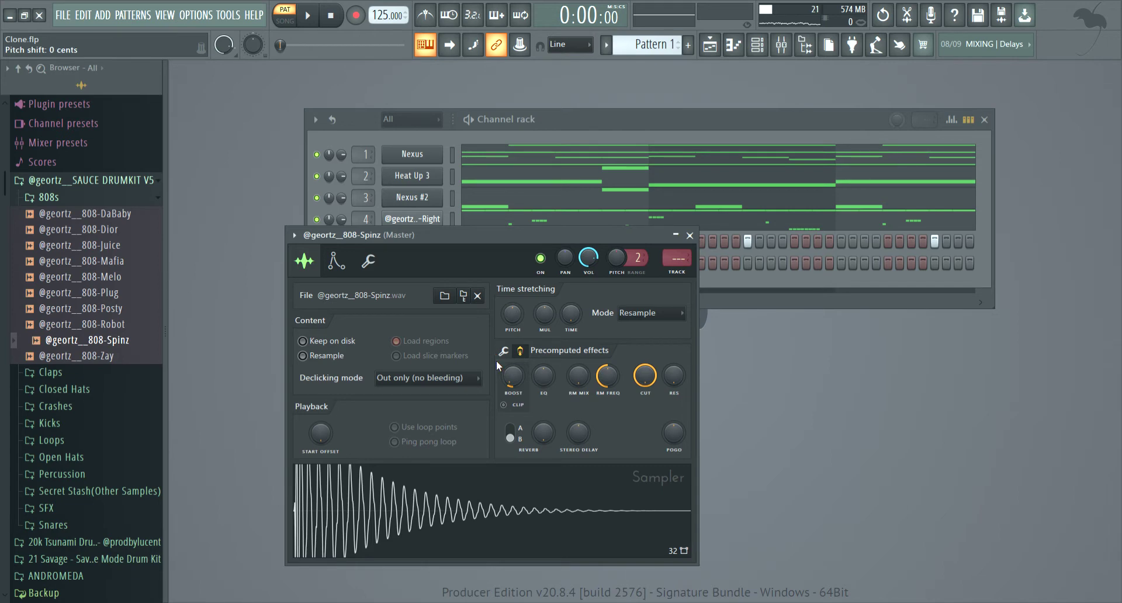
drag(513, 373, 513, 376)
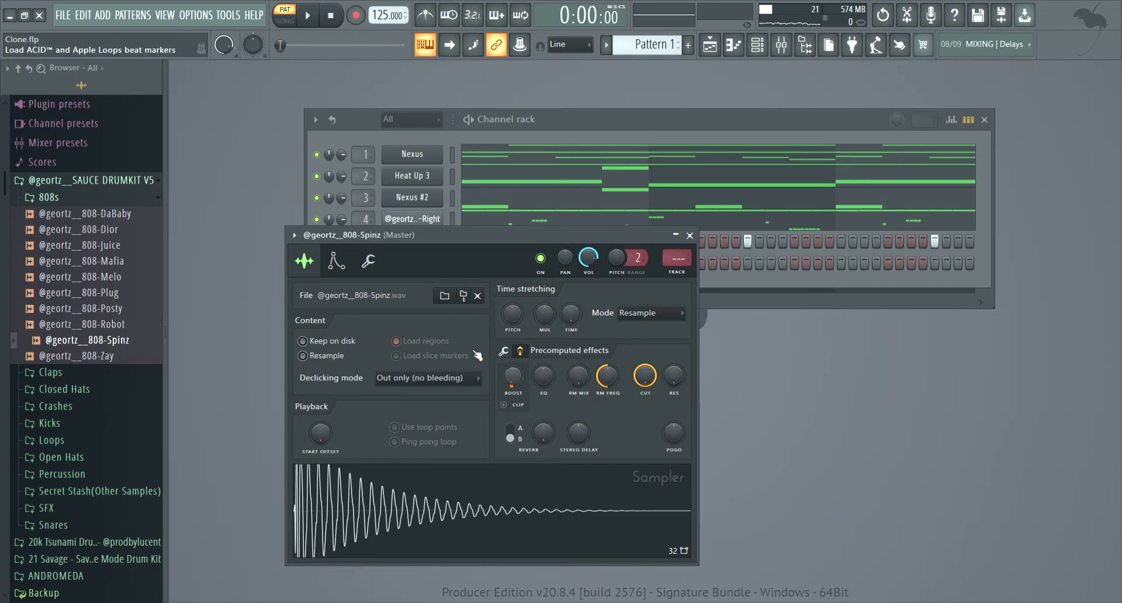
click(689, 235)
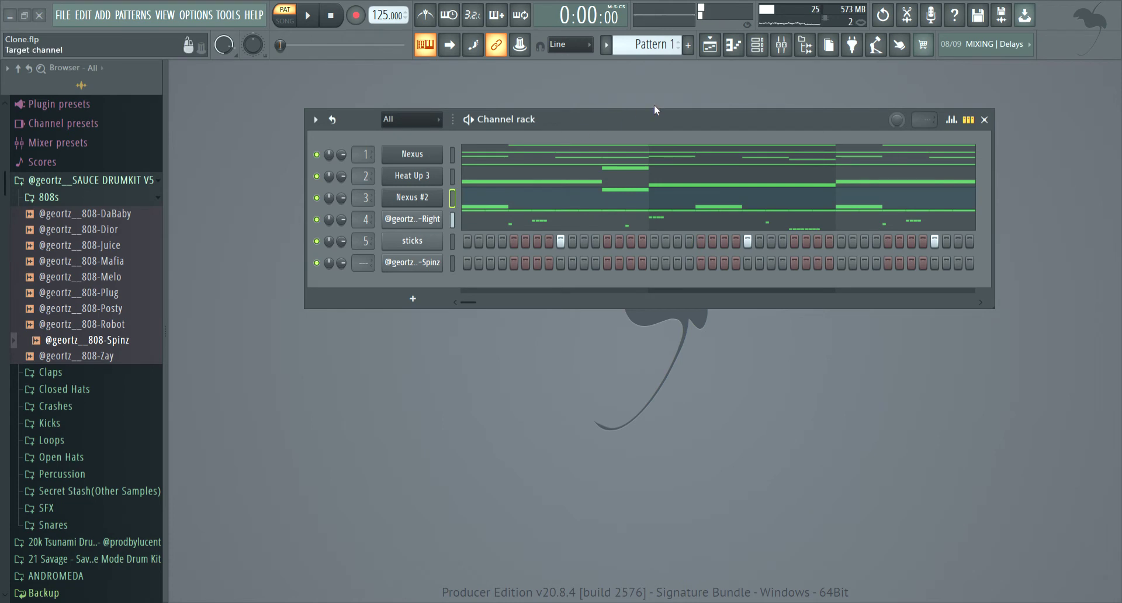
Write an 808-Spinz bass line across the four-bar pattern, auditioning it, and lengthen the notes to fill the gaps
key(space)
key(space)
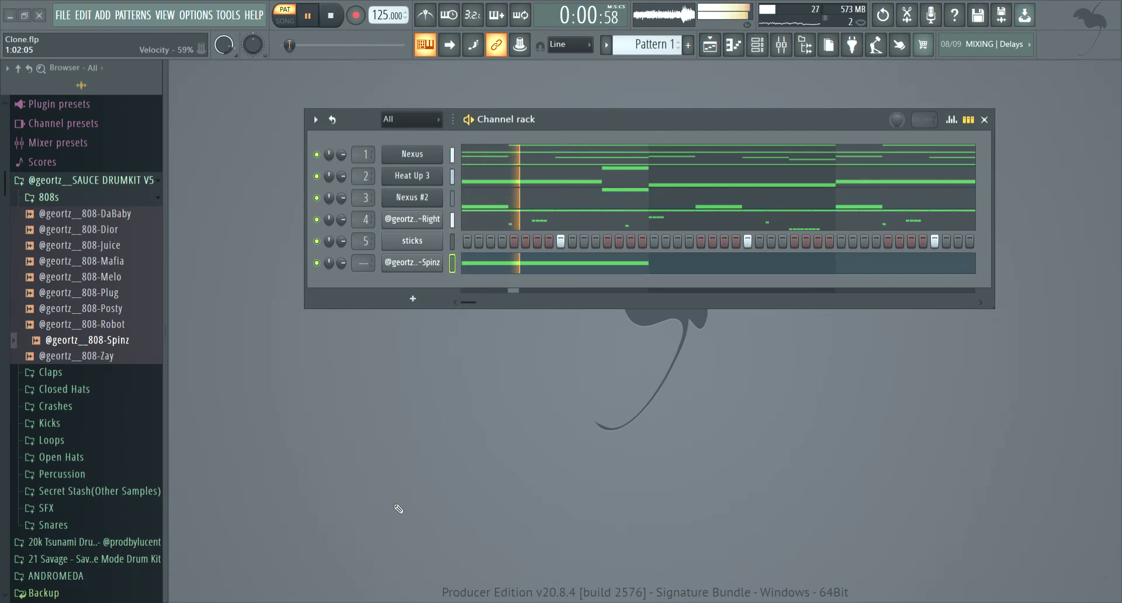
key(space)
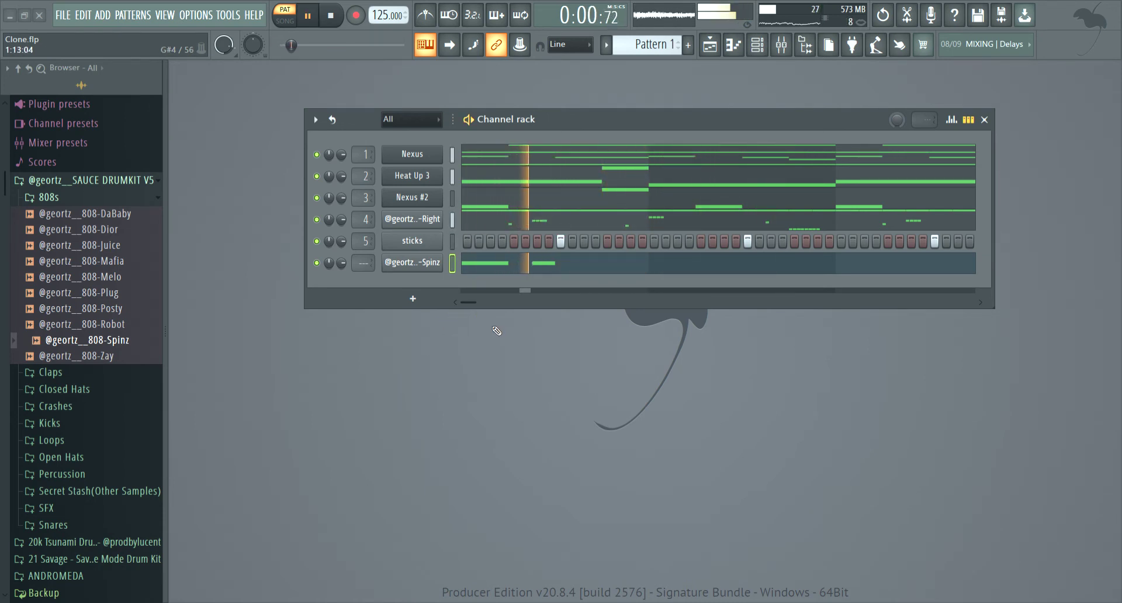
key(space)
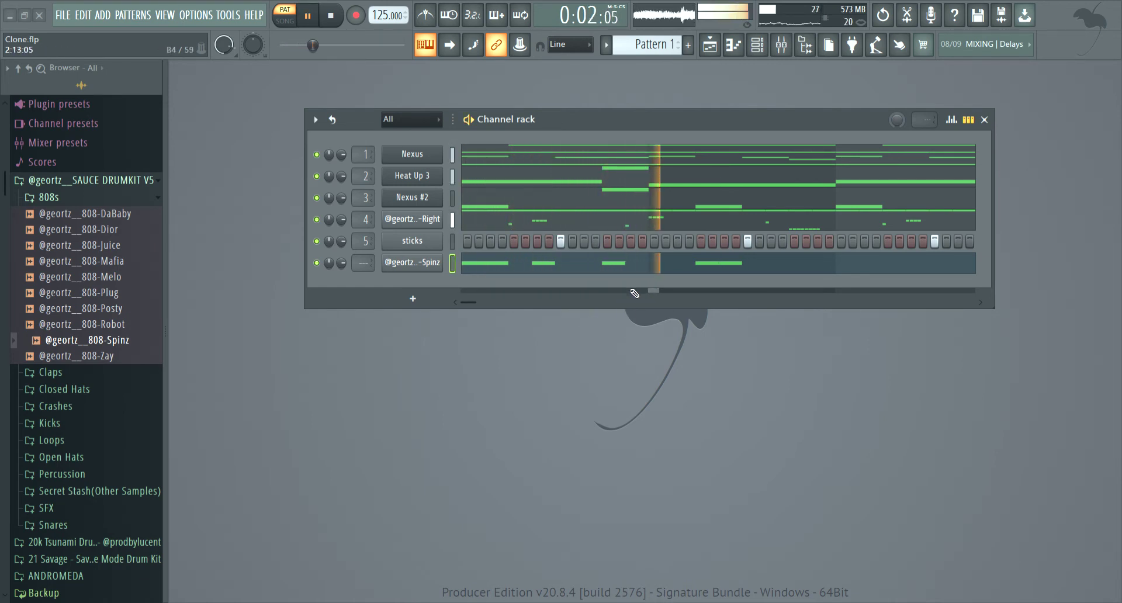
key(space)
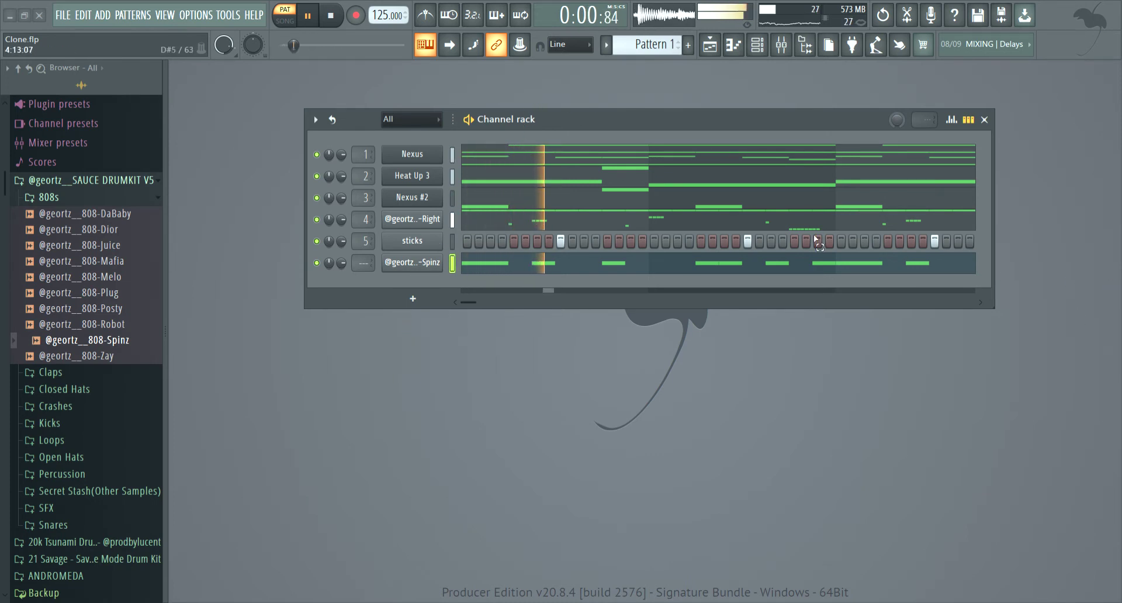
click(555, 266)
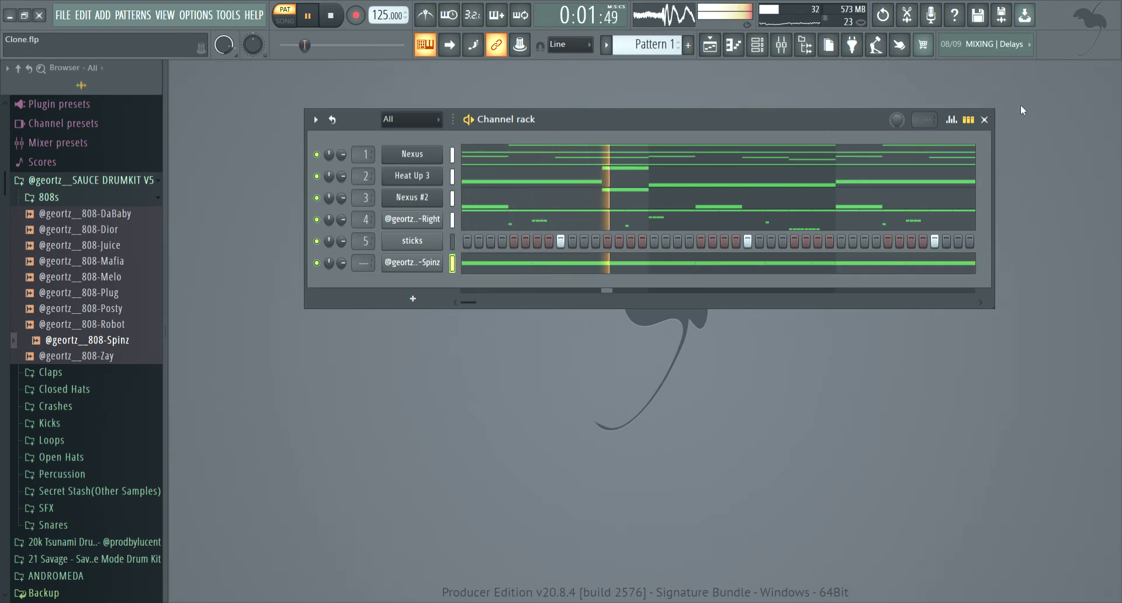
Route the 808-Spinz channel to free mixer track 6
click(403, 262)
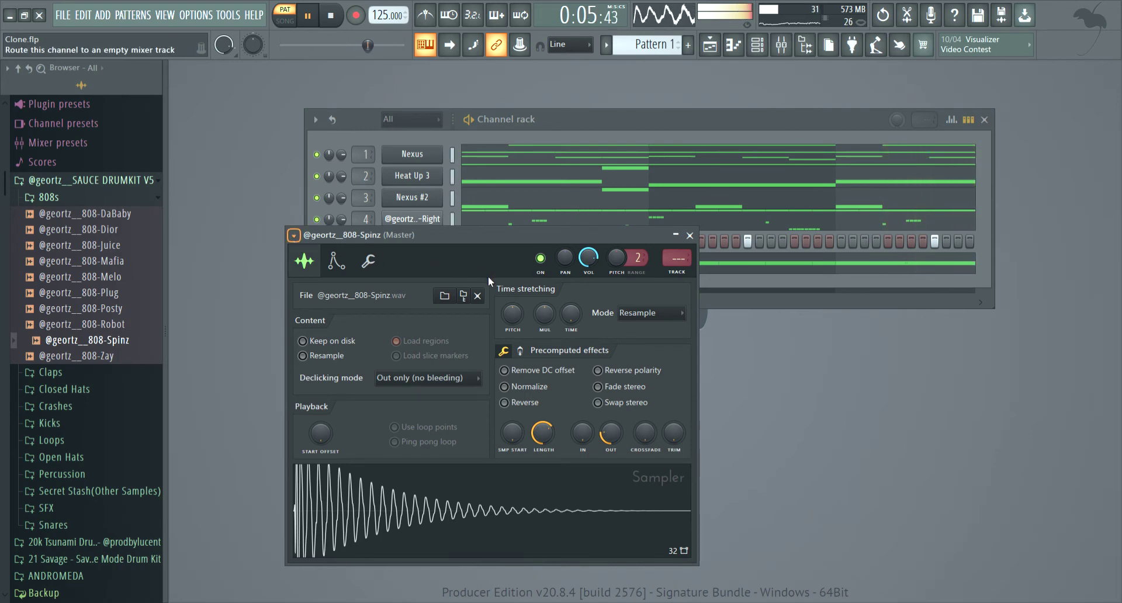
key(ctrl+l)
Replace the Fruity Limiter on the Master track with Fruity soft clipper, and close the mixer and the 808-Spinz settings
click(299, 227)
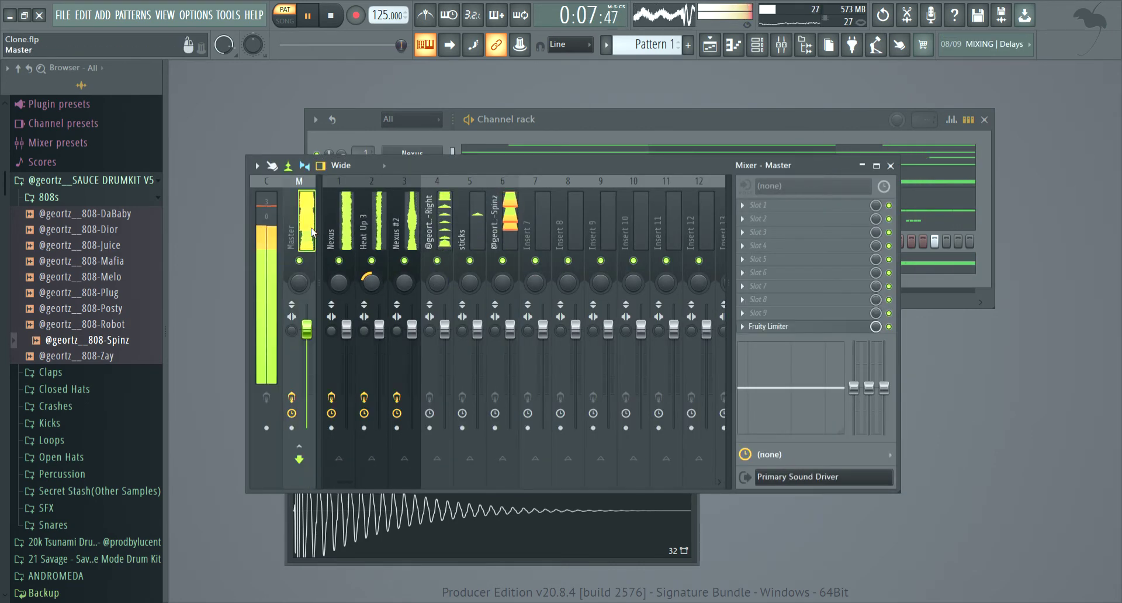
click(742, 326)
click(693, 325)
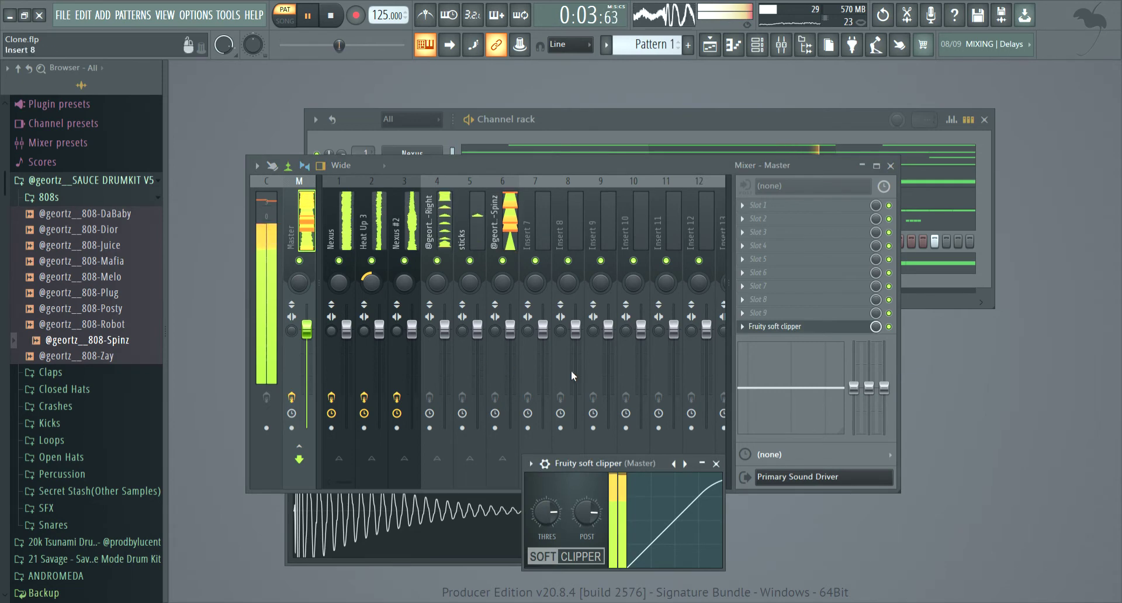
click(717, 465)
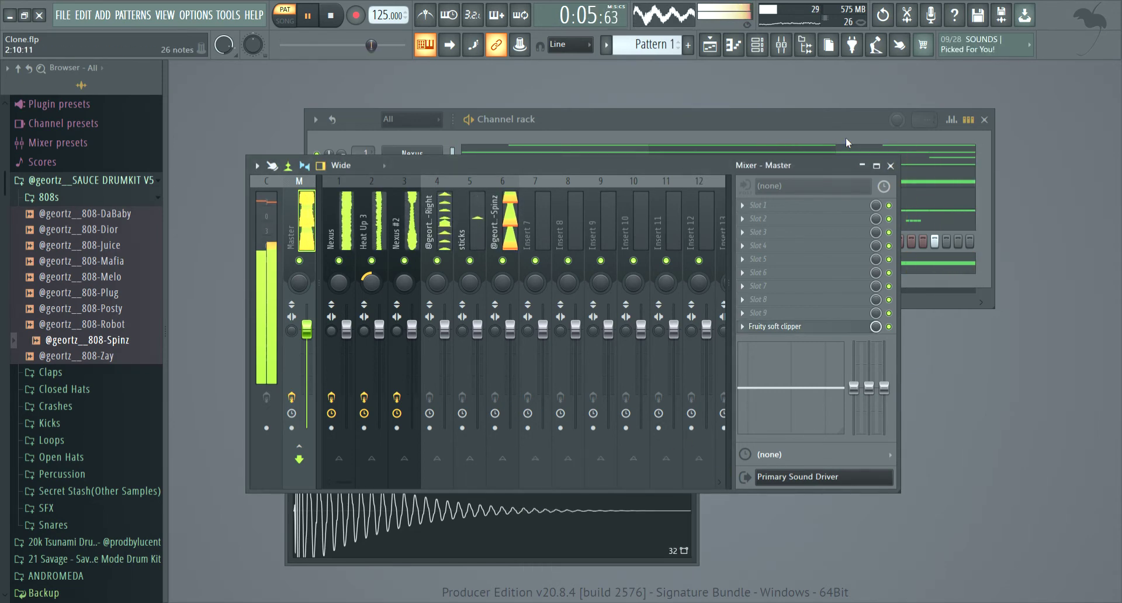
click(891, 166)
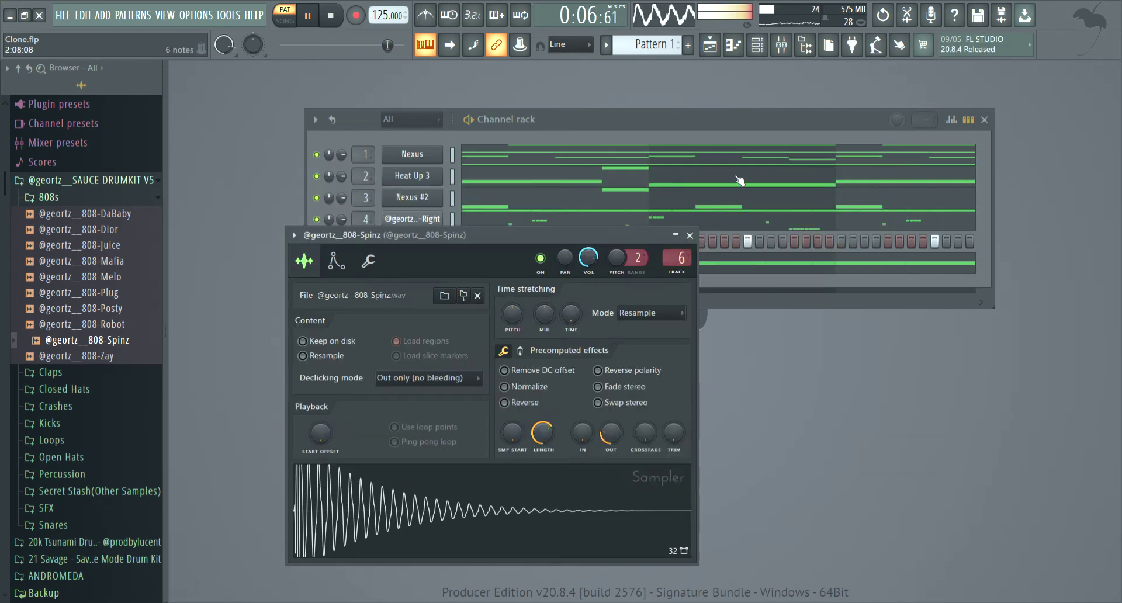
click(688, 235)
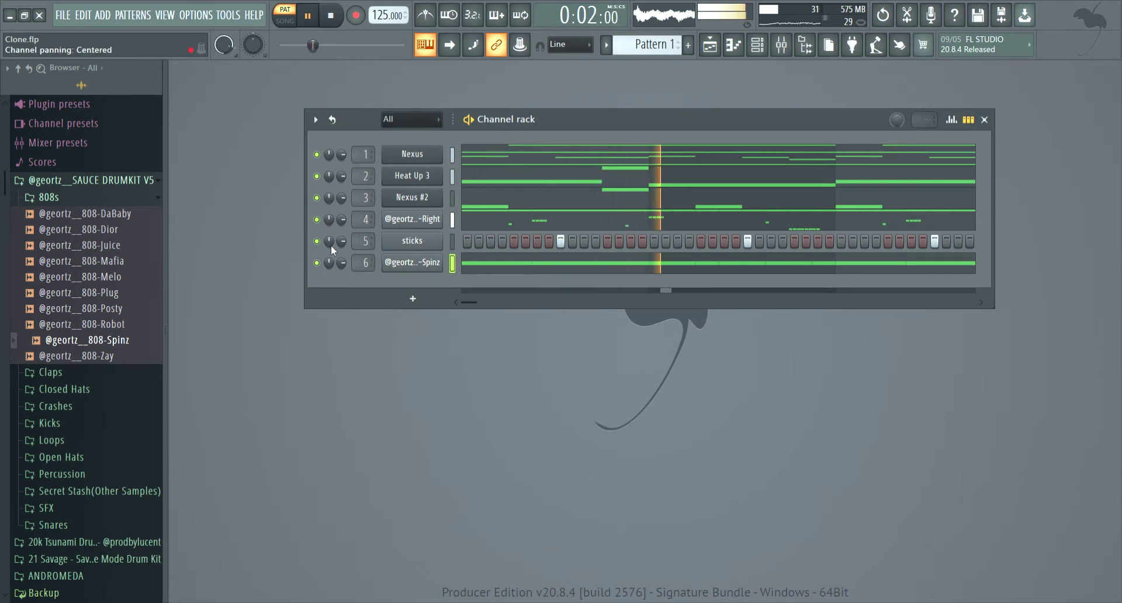
Add the Open Hat-Boomin sample from the drum kit's Open Hats folder as a new channel below 808-Spinz
click(138, 199)
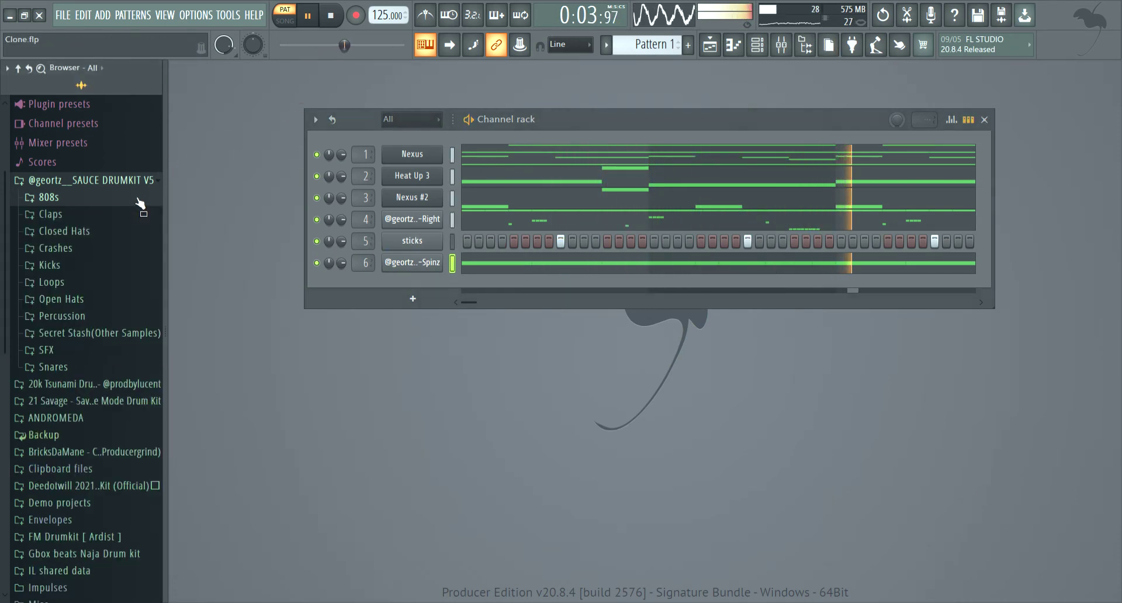
click(81, 304)
drag(128, 335, 409, 284)
key(space)
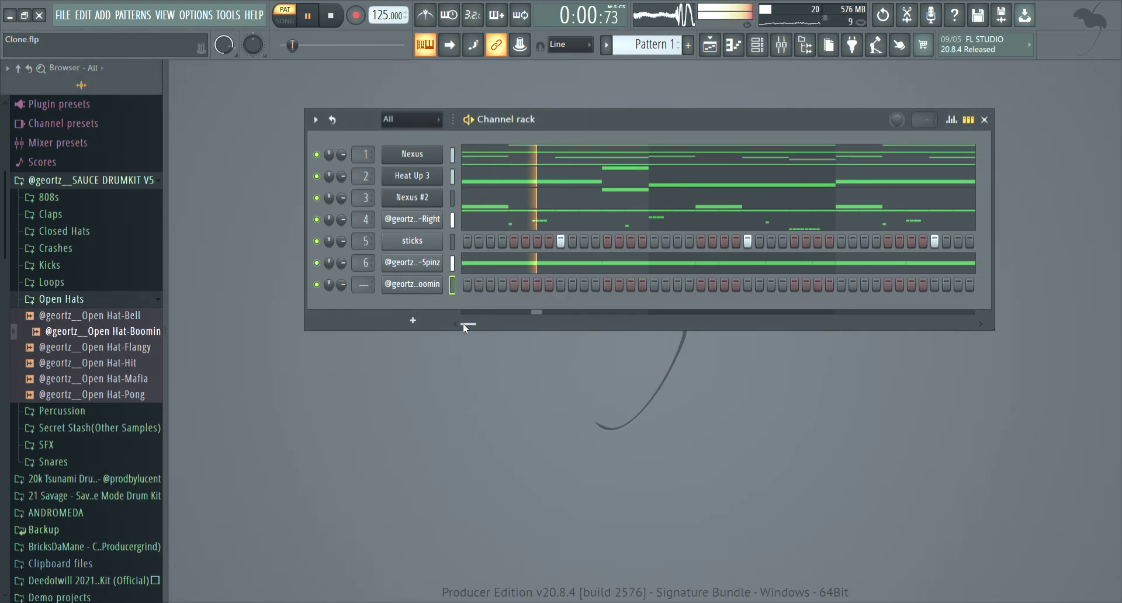
Place Open Hat-Boomin hits on the fifth step of bars one and two, checking them against playback
key(space)
key(space)
click(511, 285)
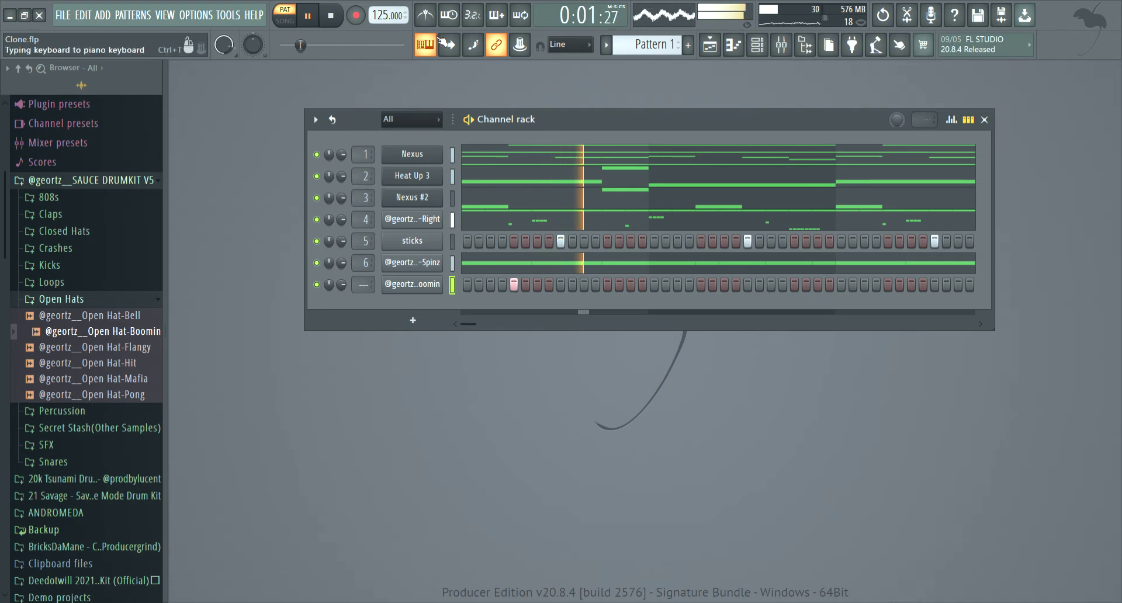
key(space)
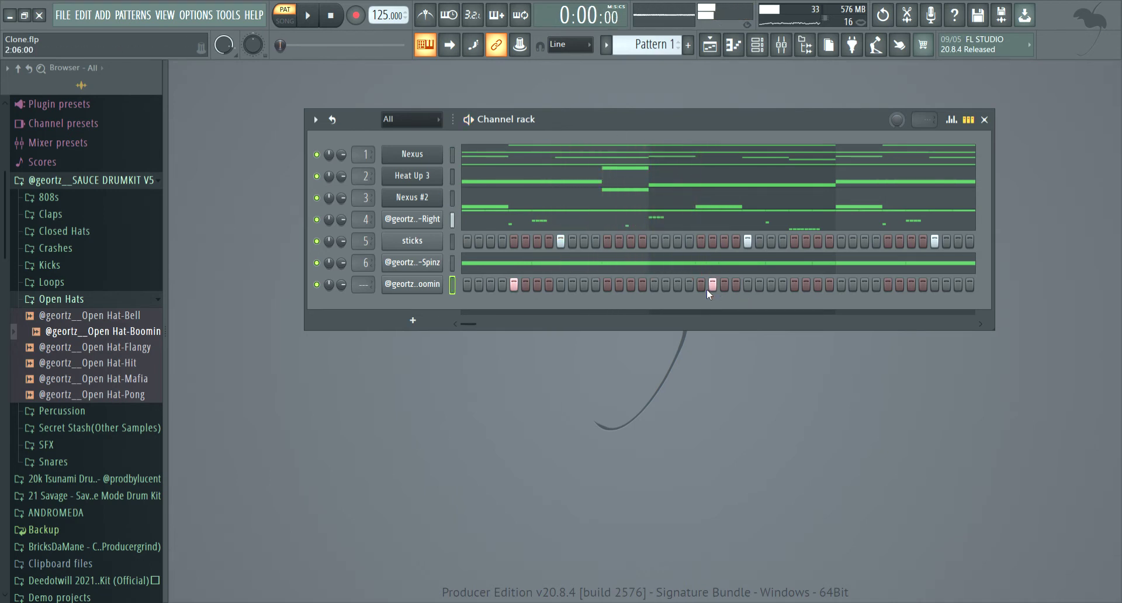
key(space)
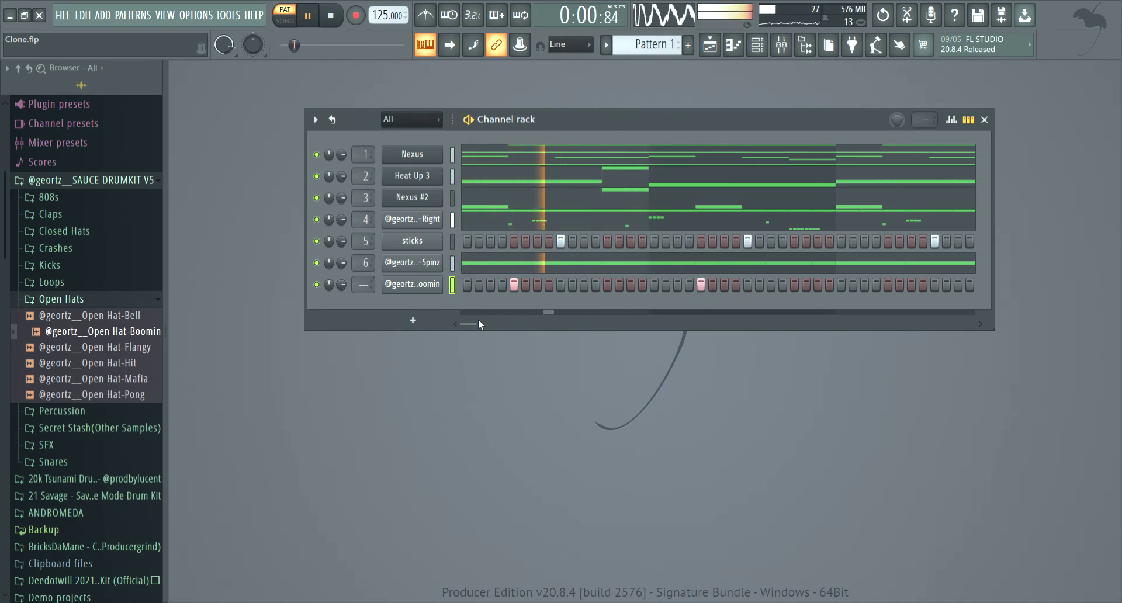
Continue the Open Hat-Boomin hits on the fifth step of bars three and four while playing the pattern
drag(472, 324, 476, 324)
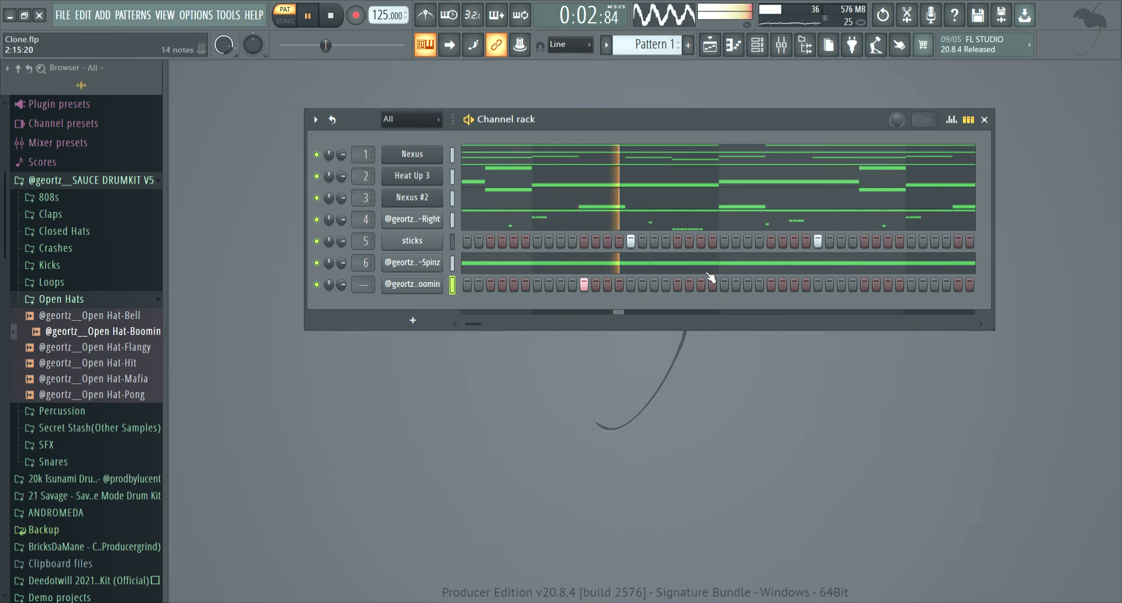
key(space)
key(space)
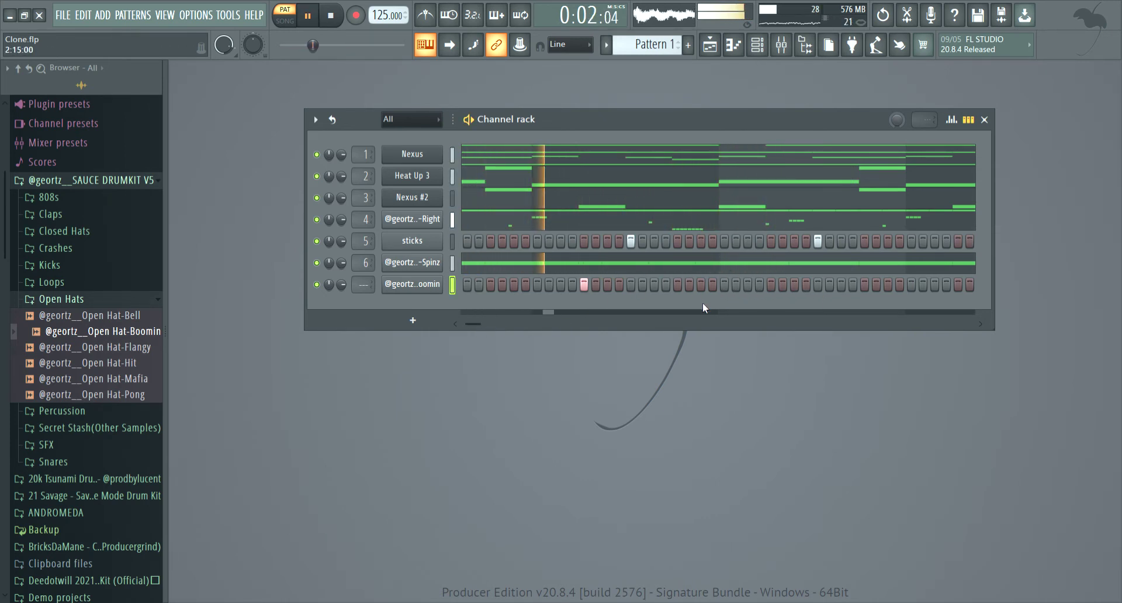
click(770, 284)
key(space)
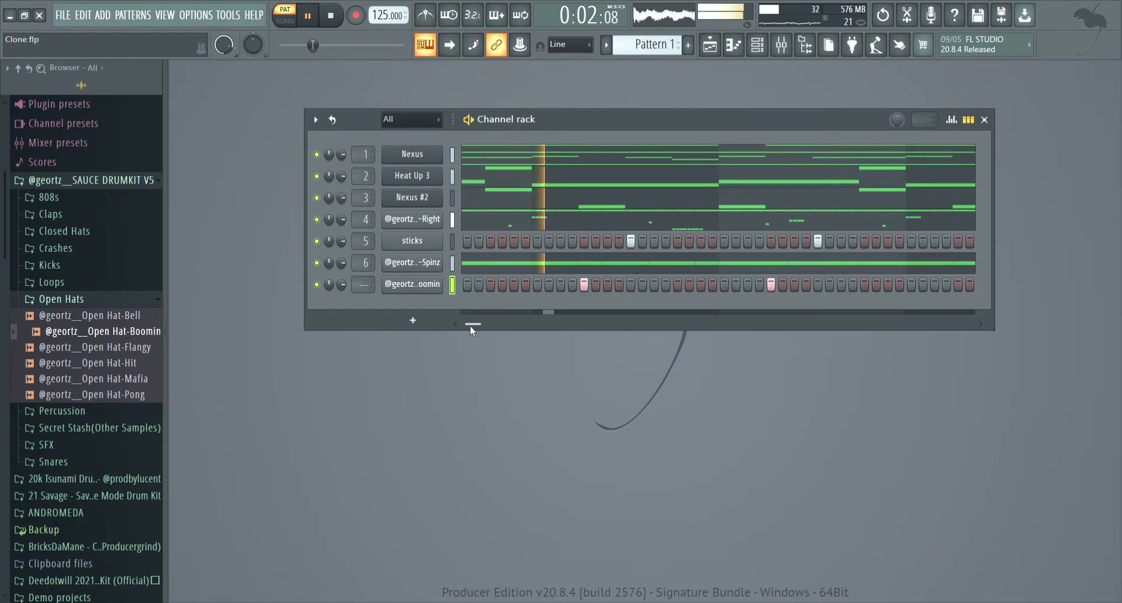
scroll(470, 325, down, 3)
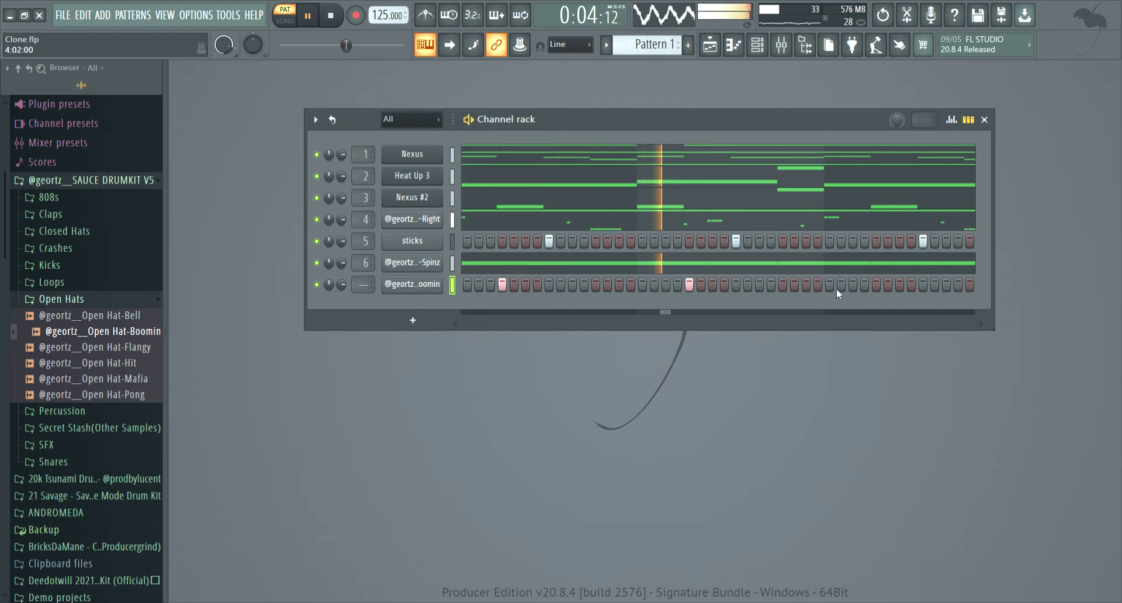
click(876, 285)
click(888, 285)
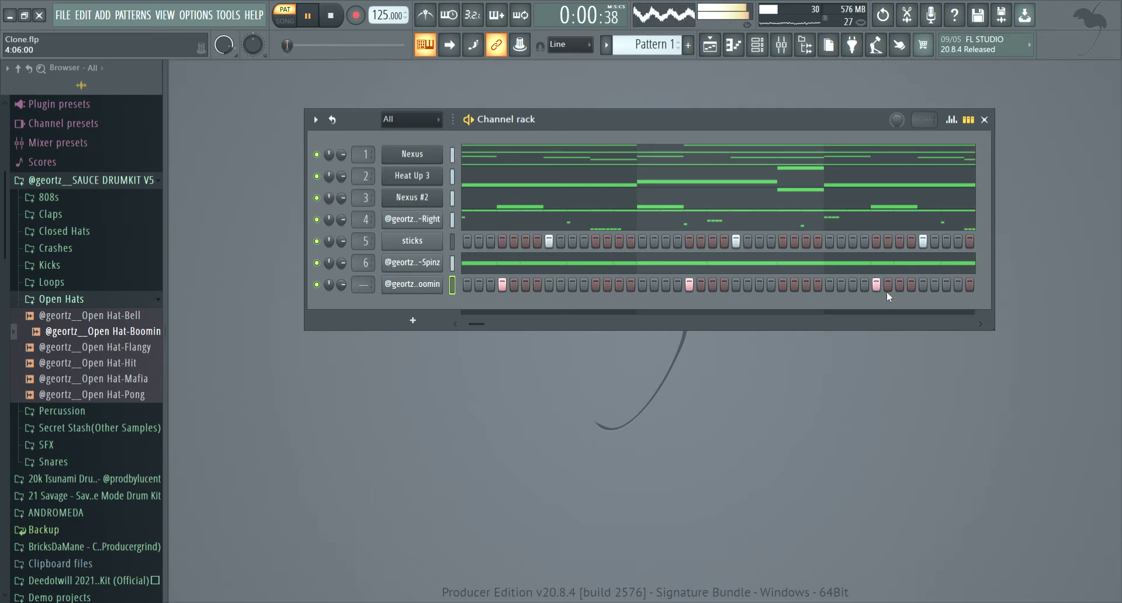
scroll(500, 321, up, 1)
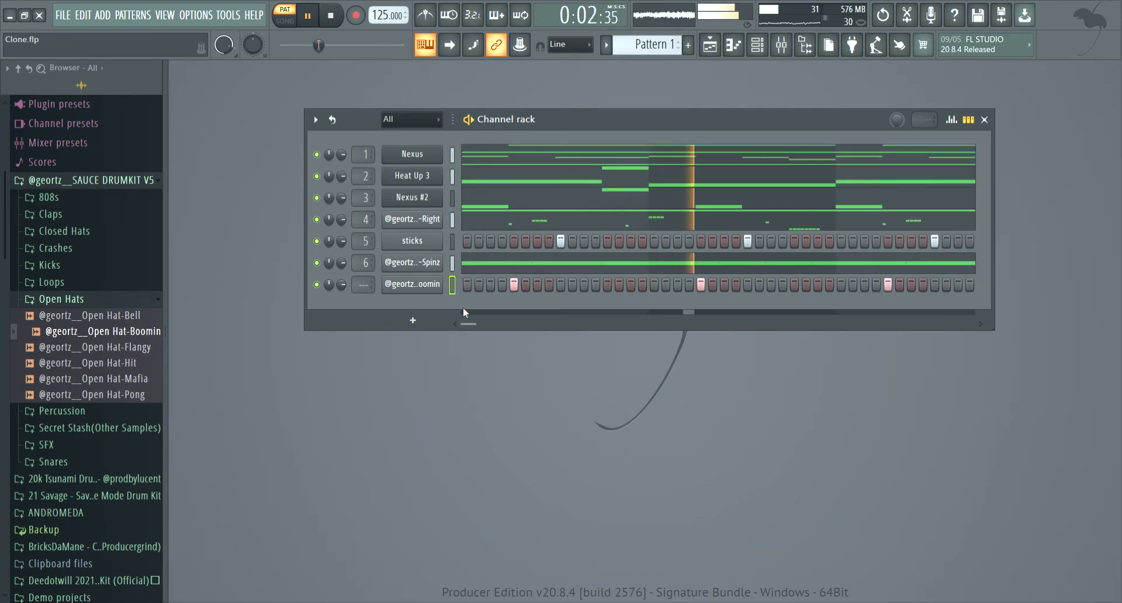
Turn off Normalize for the Open Hat-Boomin sample and route its channel to mixer track 7
click(400, 285)
click(524, 406)
click(528, 405)
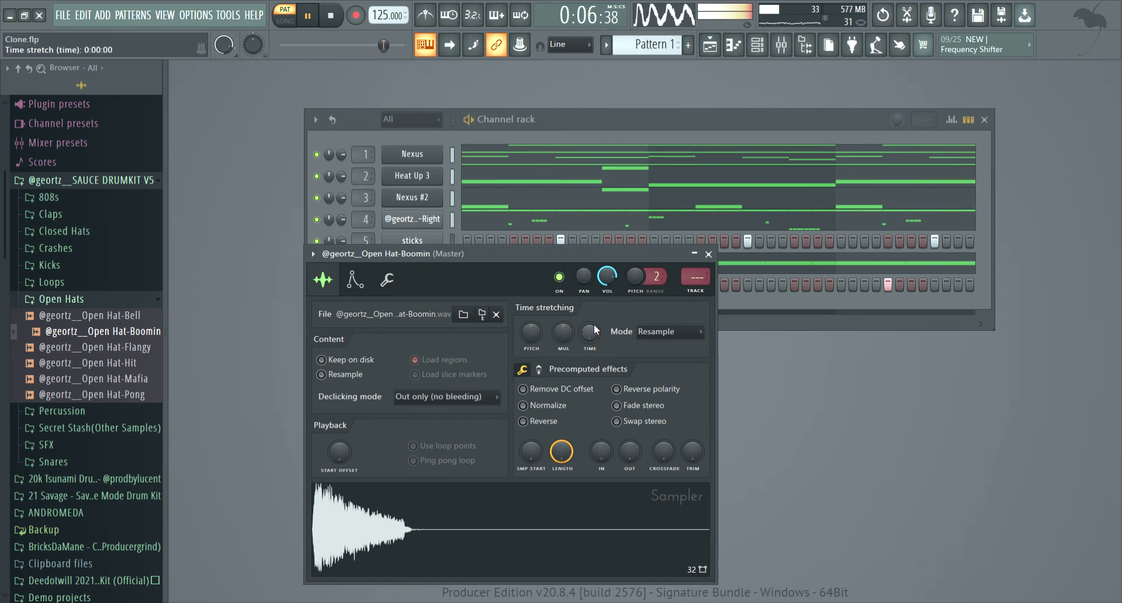
click(708, 254)
click(435, 282)
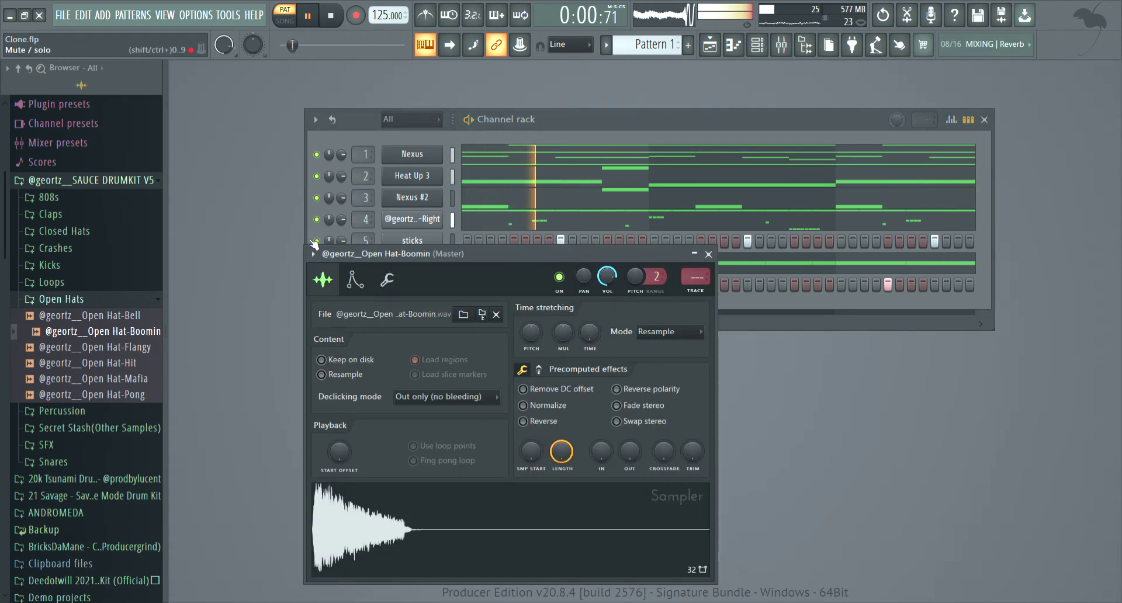
key(ctrl+l)
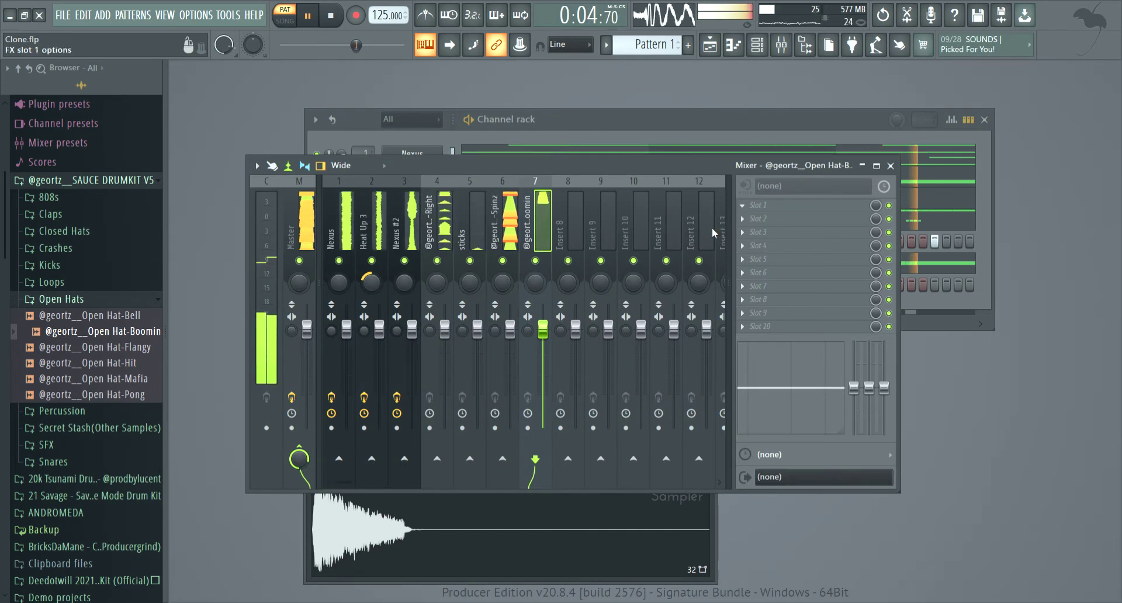
Try Fruity Reeverb 2 in the first effect slot of the Open Hat-Boomin mixer track
click(500, 283)
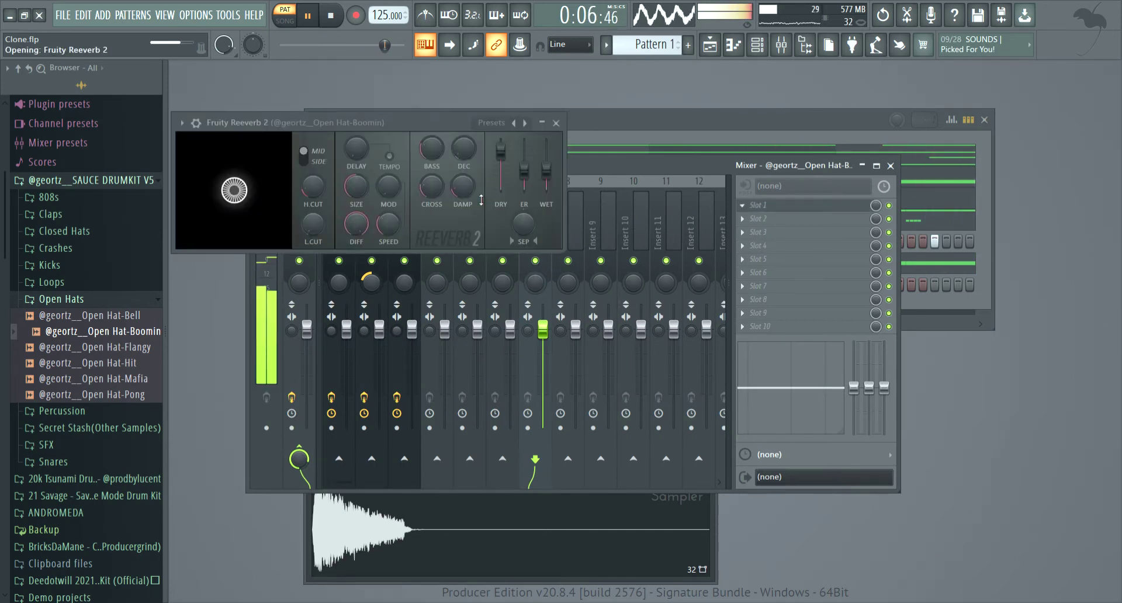
click(555, 123)
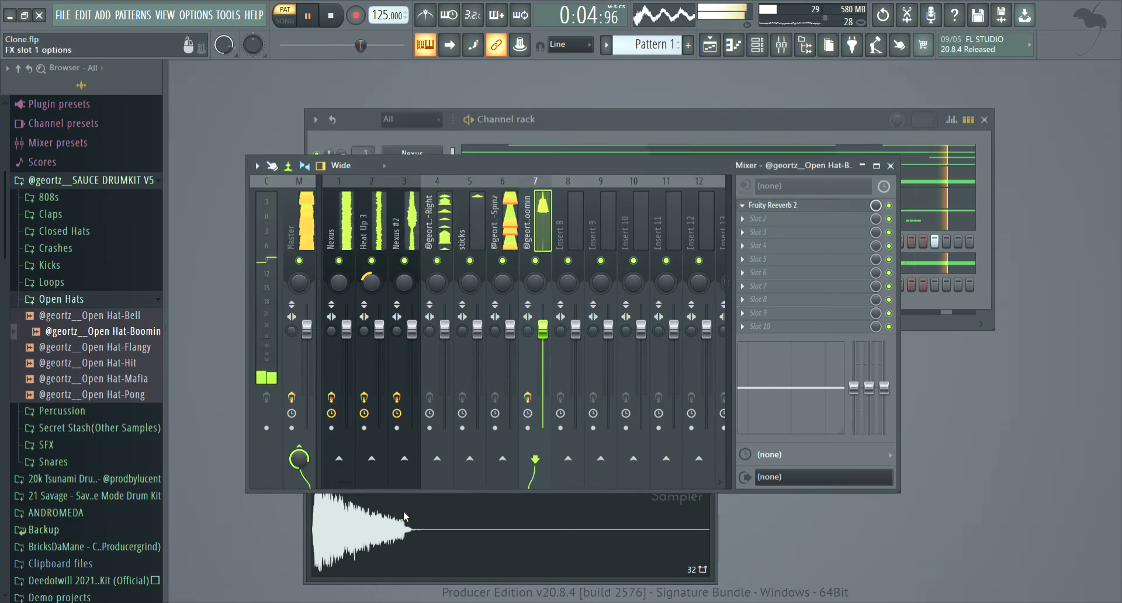
Load Fruity parametric EQ 2 on the Open Hat-Boomin track instead of the reverb, with band 1 as a Steep 4 low cut around 4 kHz
click(533, 341)
drag(242, 245, 466, 333)
scroll(466, 333, down, 5)
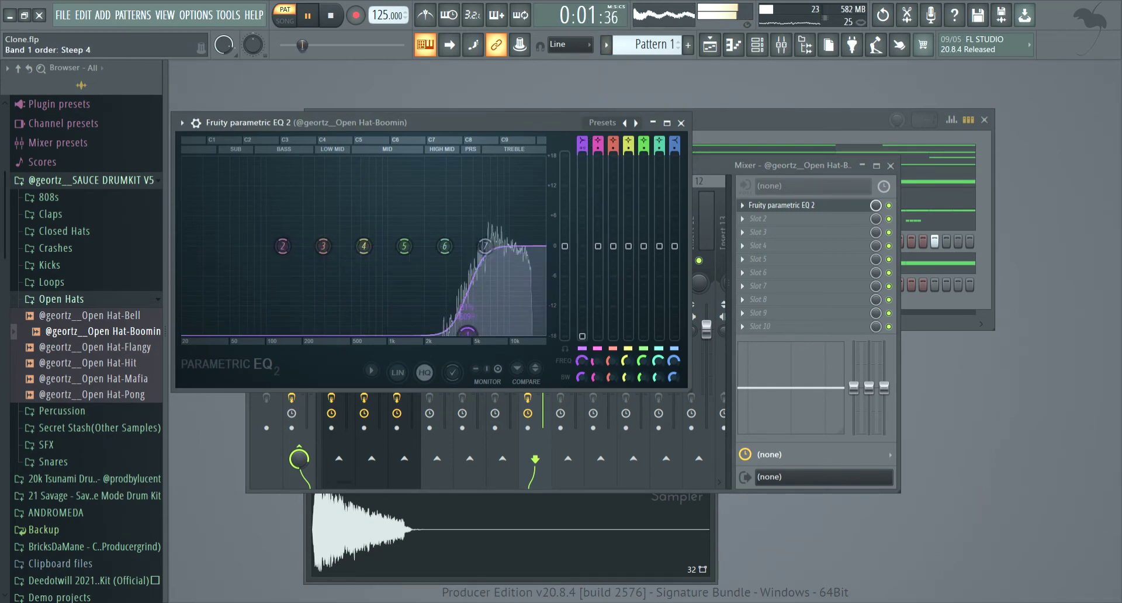
click(681, 122)
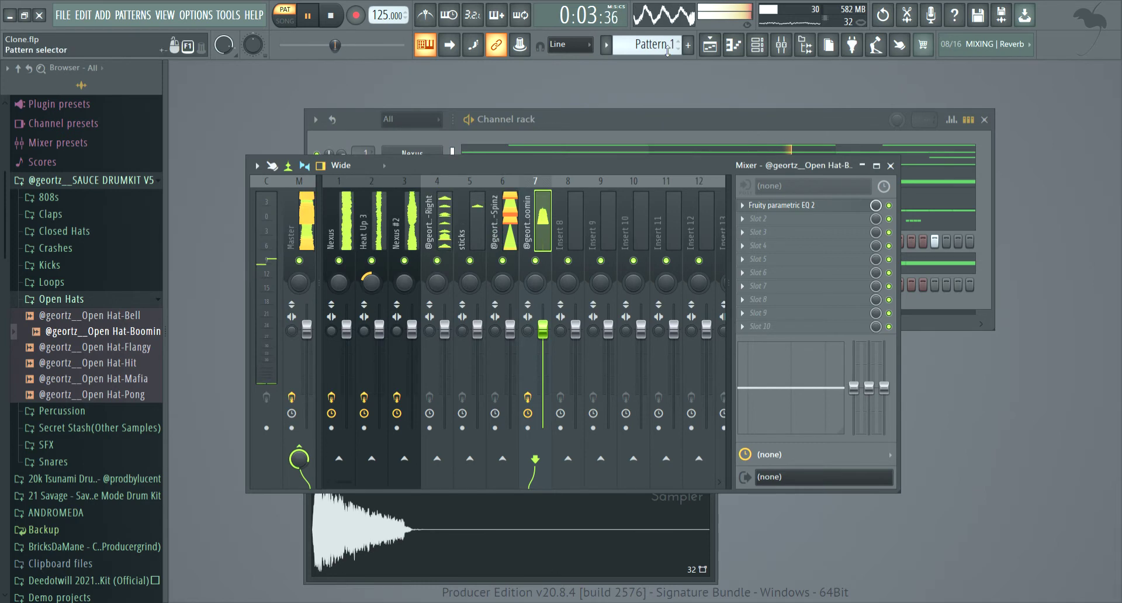
click(438, 222)
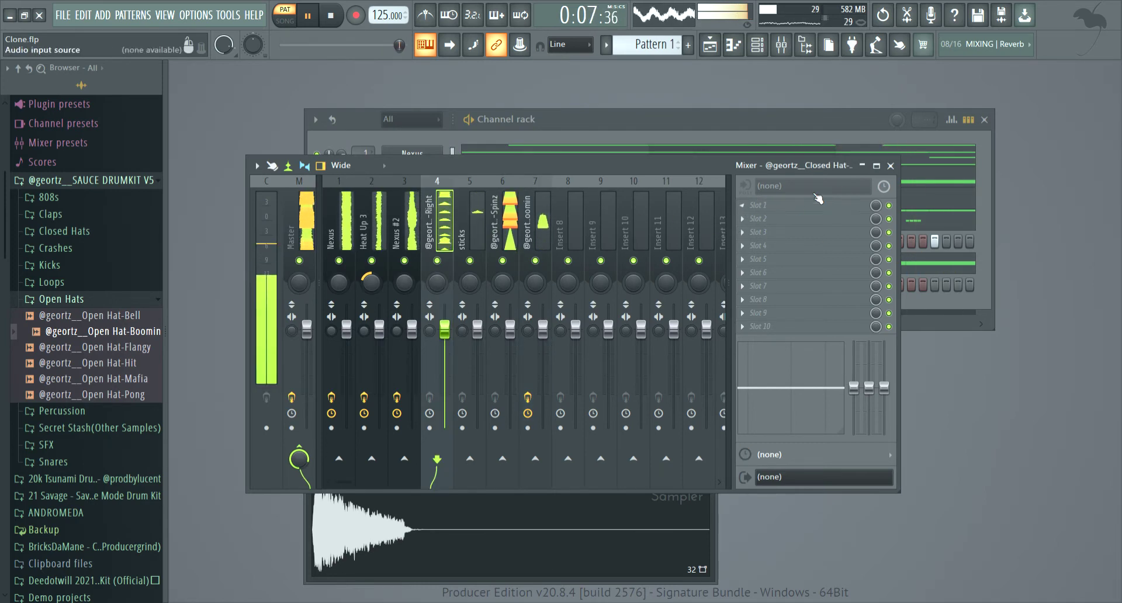
click(890, 166)
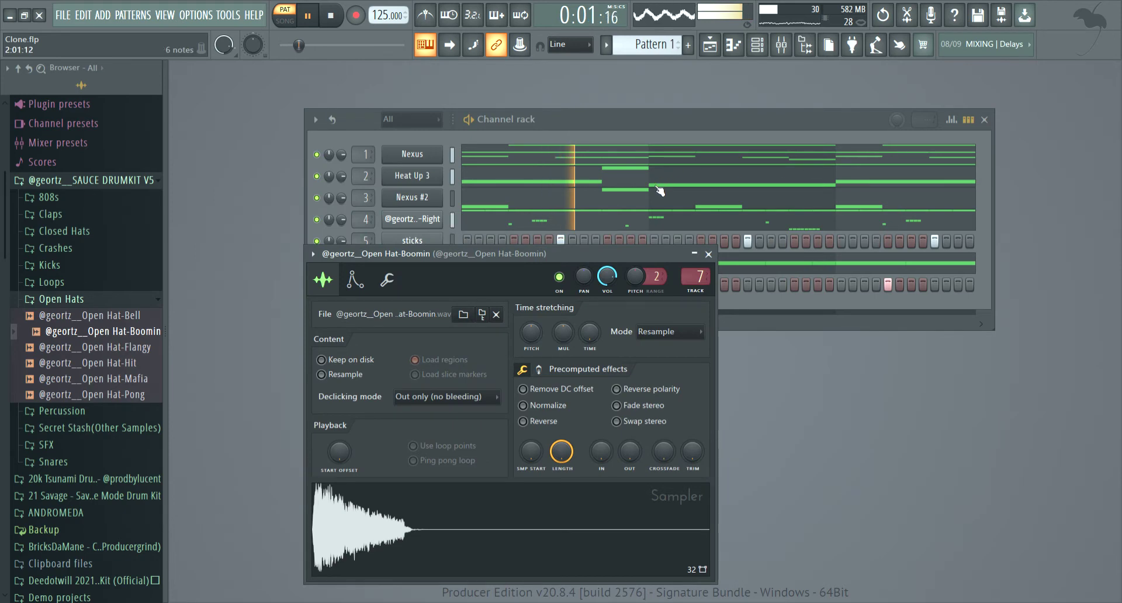
click(708, 254)
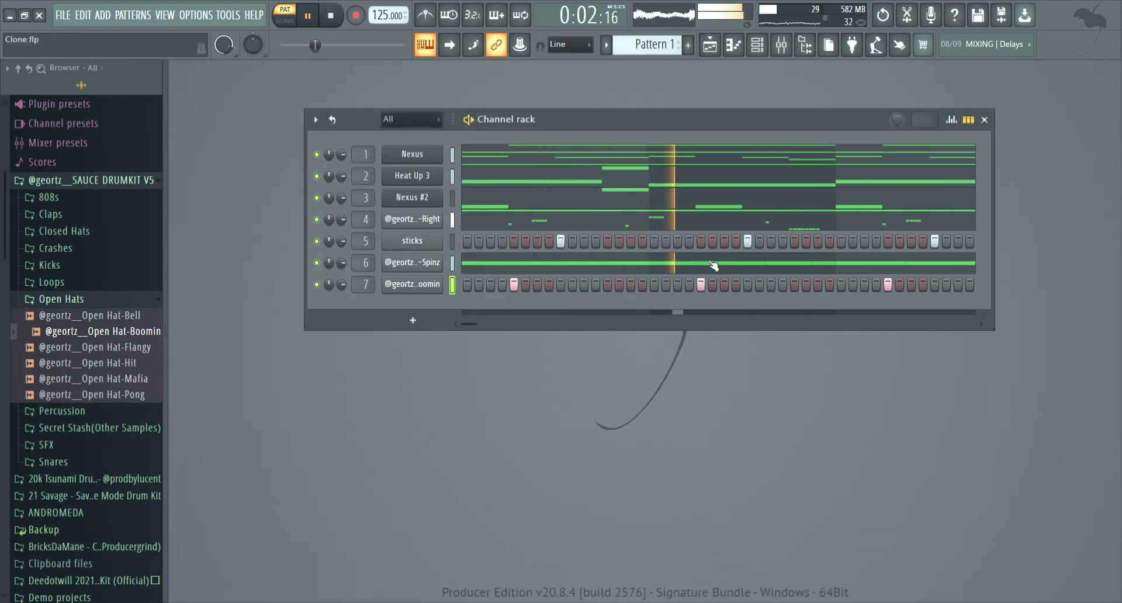
Review the mixer levels and listen to the full pattern with the 808-Spinz channel selected
click(123, 299)
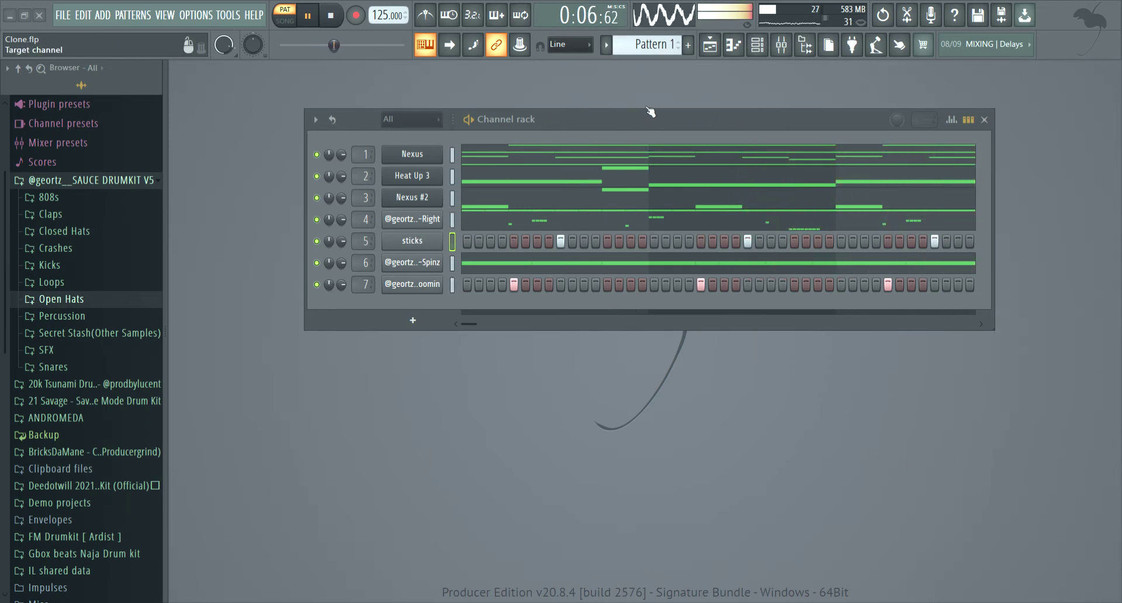
key(Down)
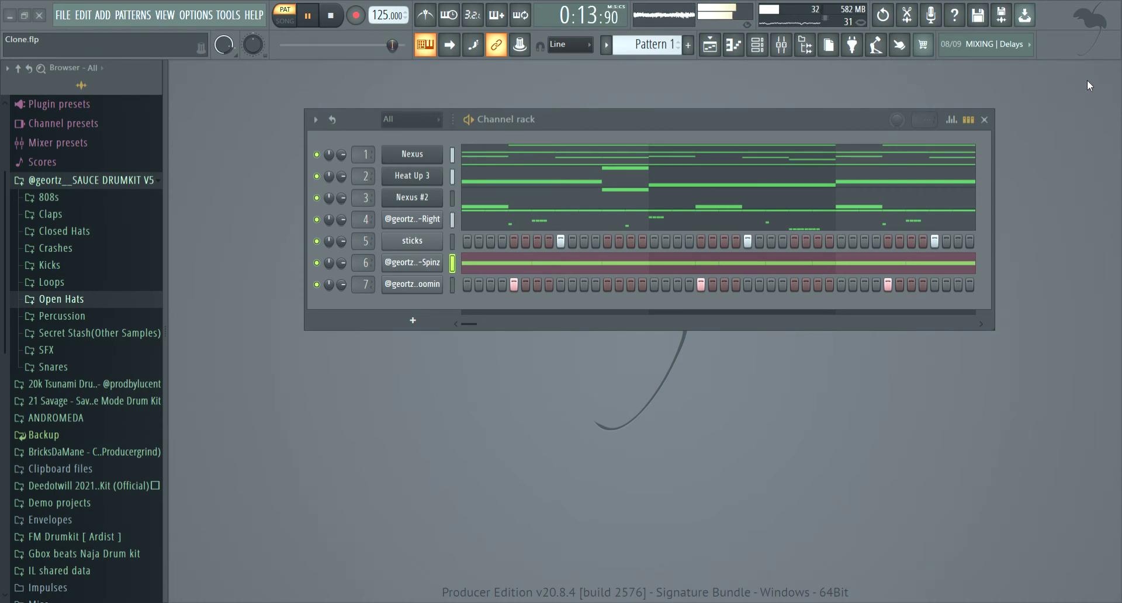
click(782, 46)
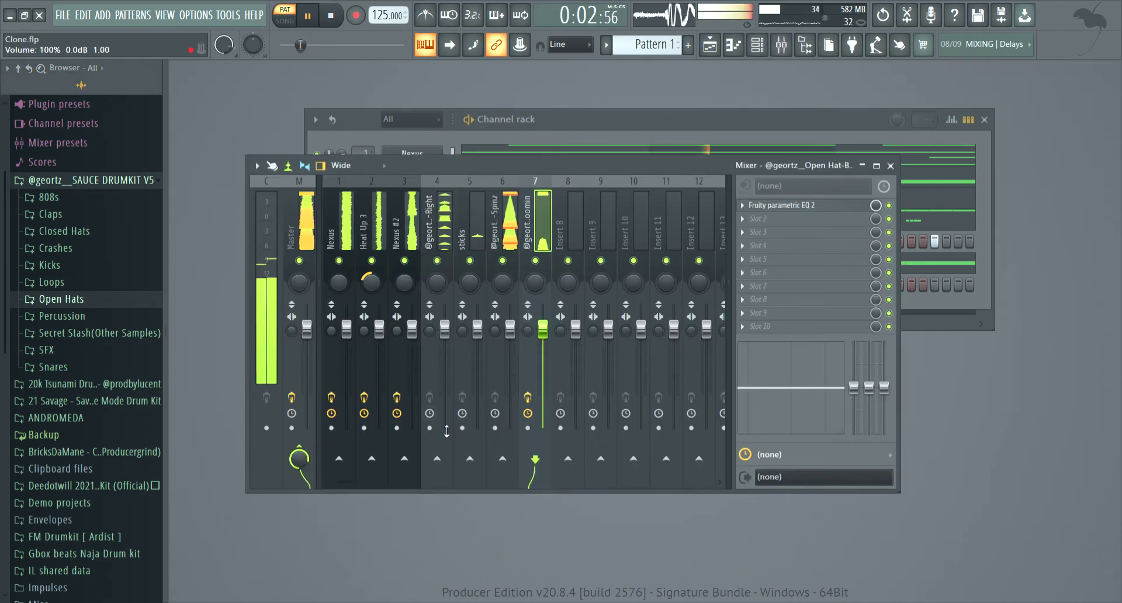
click(890, 165)
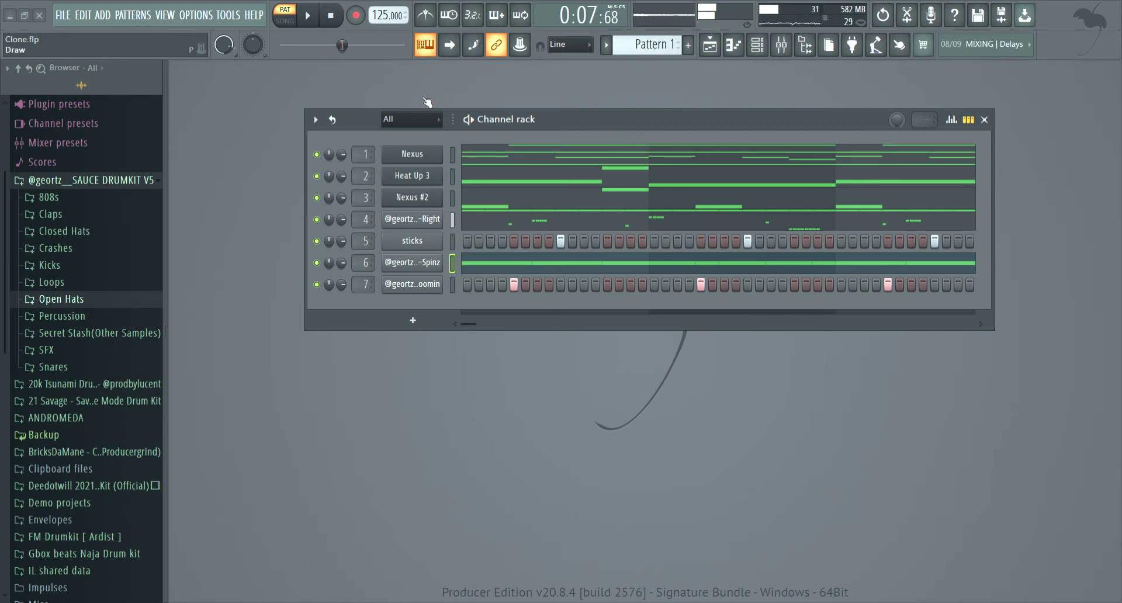
key(space)
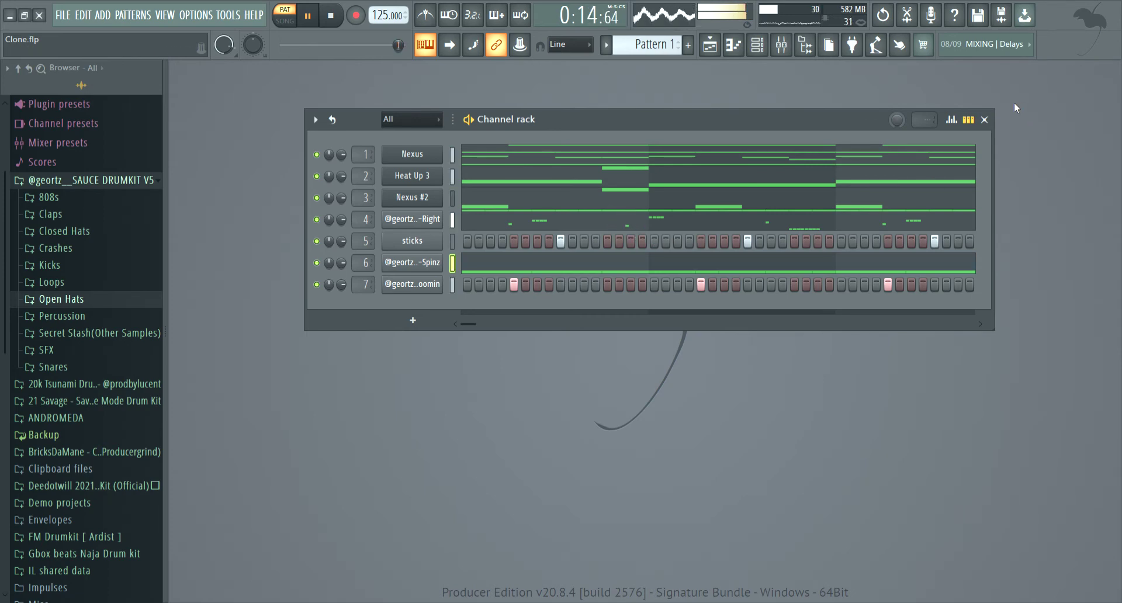
Load Fruity soft clipper in the first effect slot of the sticks mixer track and close its window
click(782, 45)
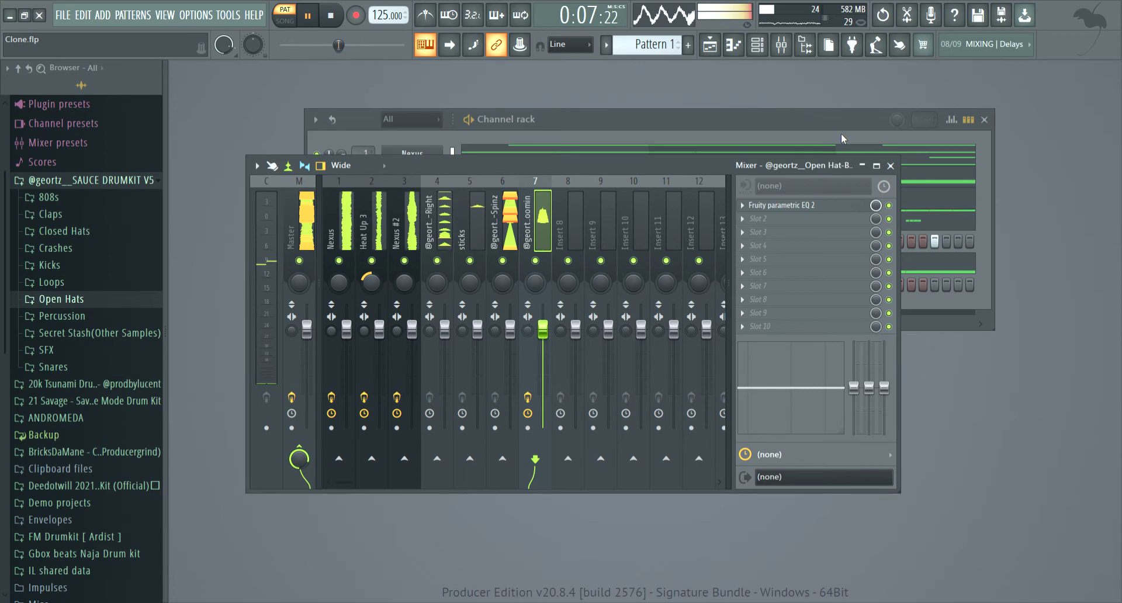
click(470, 222)
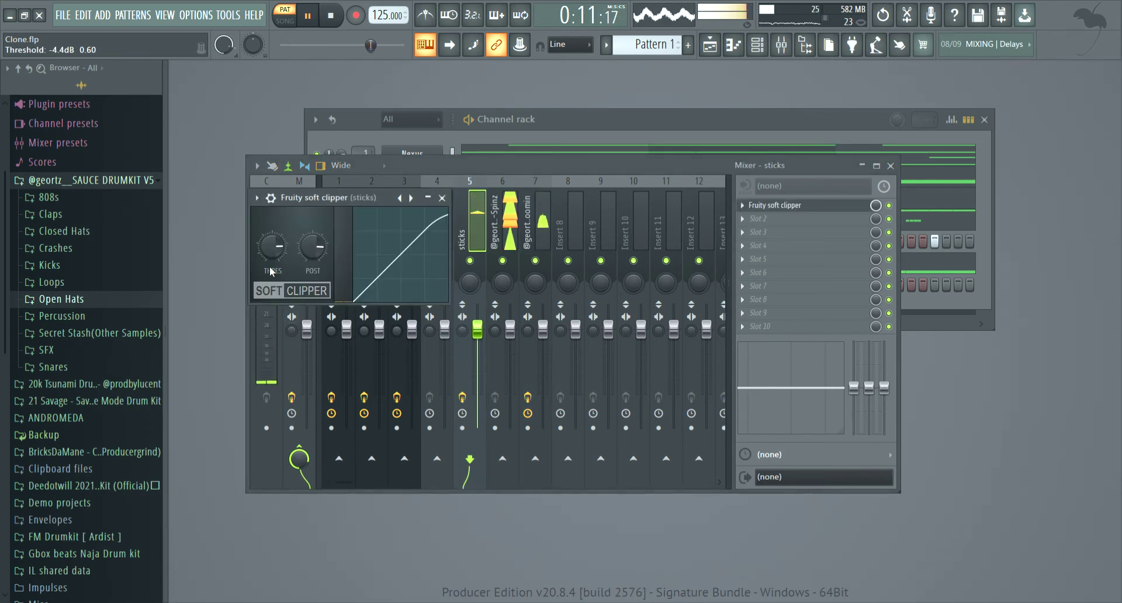
click(442, 197)
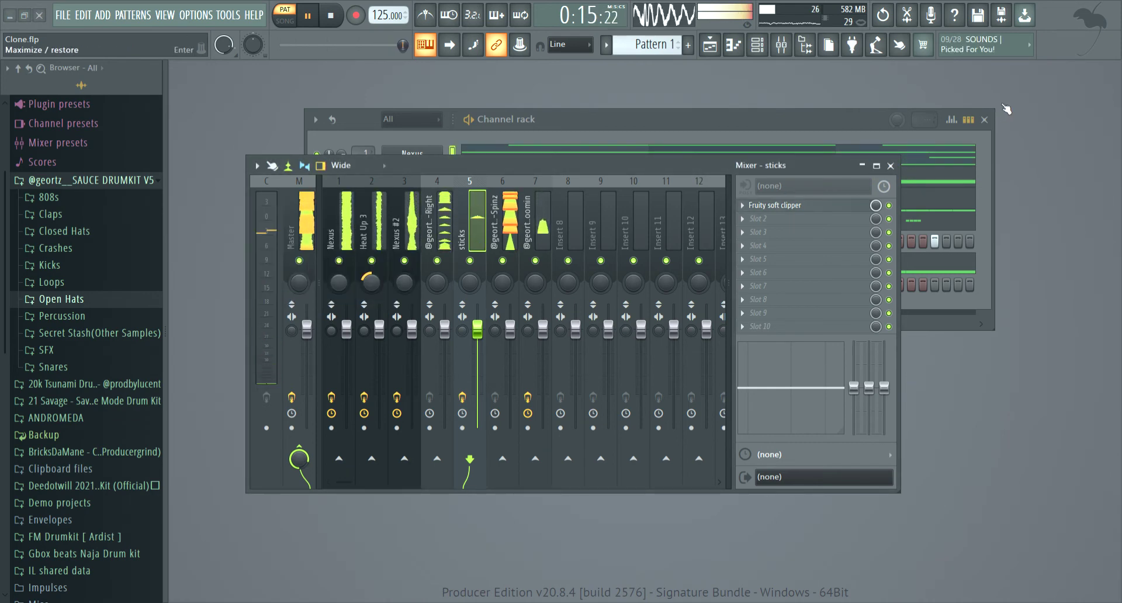
Select mixer tracks 1 to 7, from Nexus to Open Hat-Boomin, and lower all their volumes to 0%
click(890, 165)
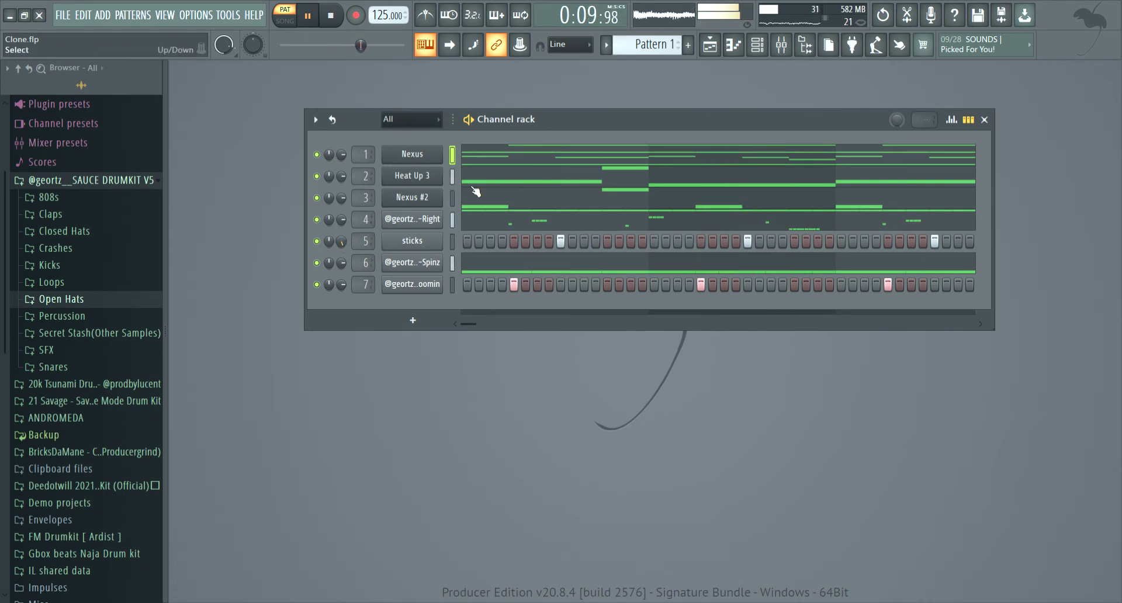
click(984, 120)
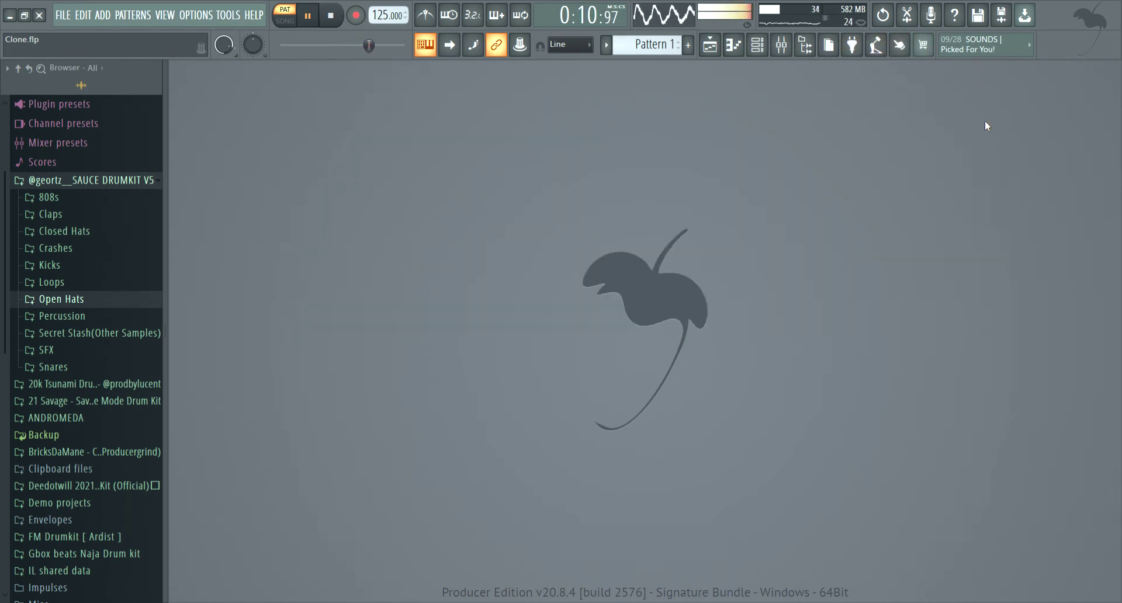
click(781, 51)
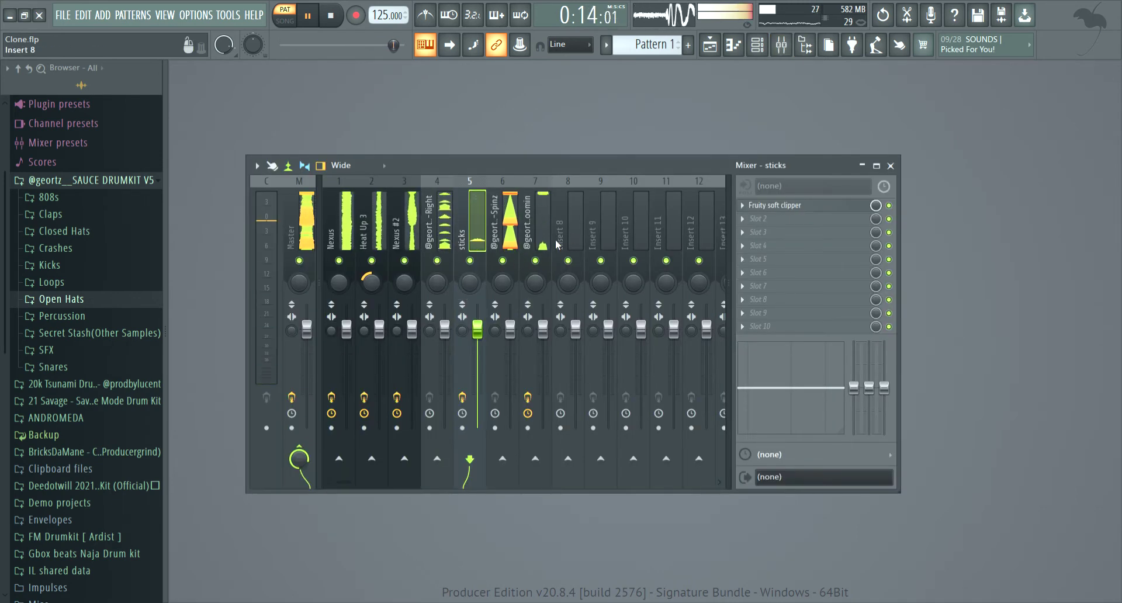
click(346, 239)
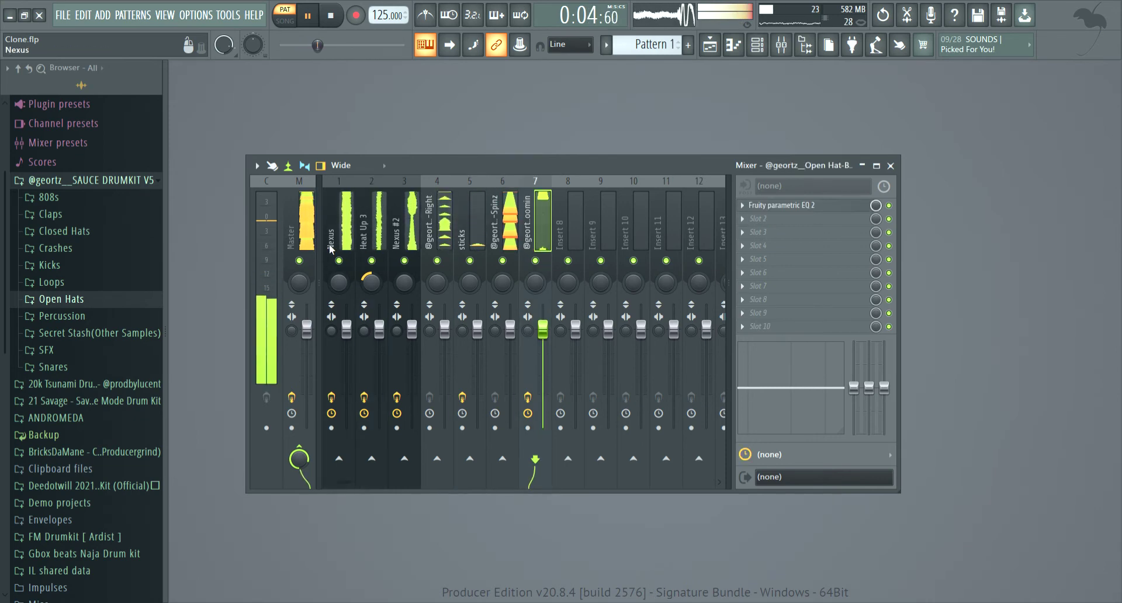
drag(339, 253, 521, 253)
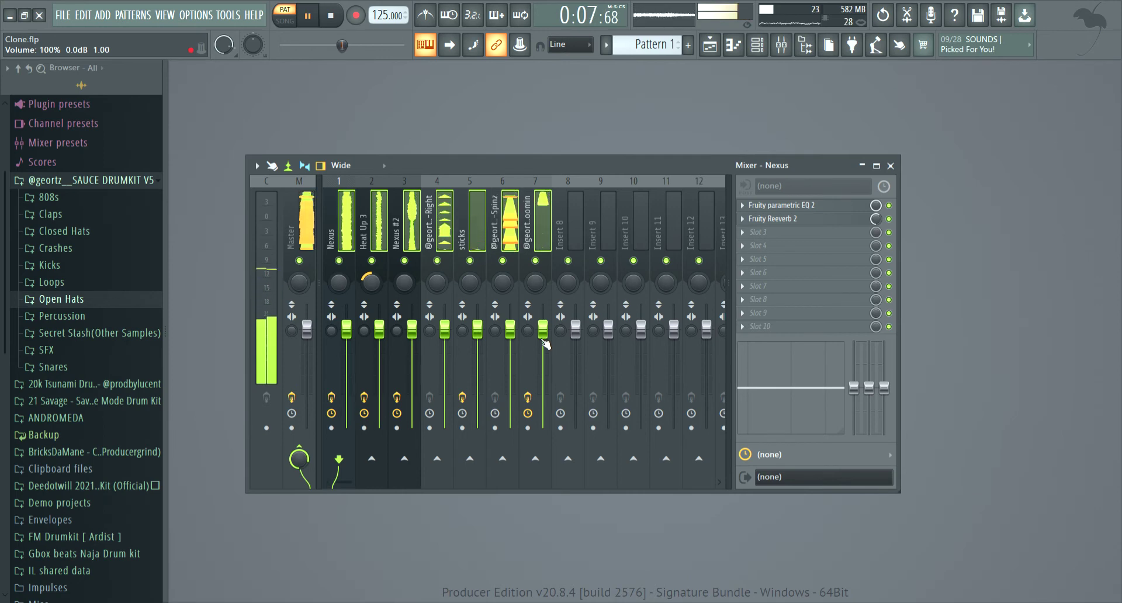
drag(542, 333, 542, 431)
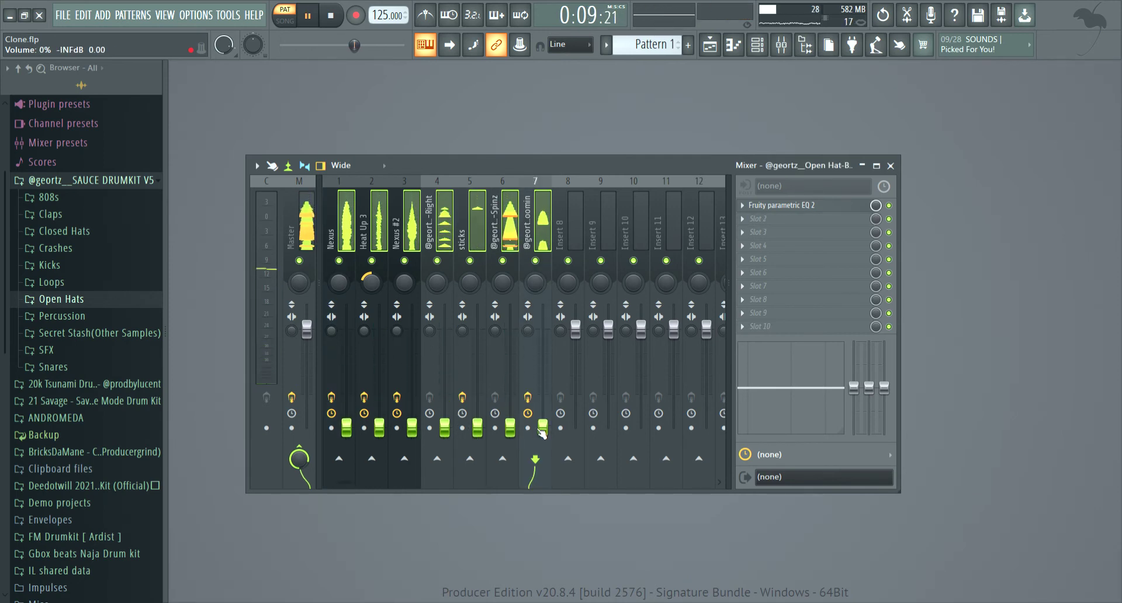
click(363, 218)
Balance the drums by raising Closed Hat to about 75%, sticks to about 86%, and the 808-Spinz and Open Hat-Boomin faders by ear
click(444, 428)
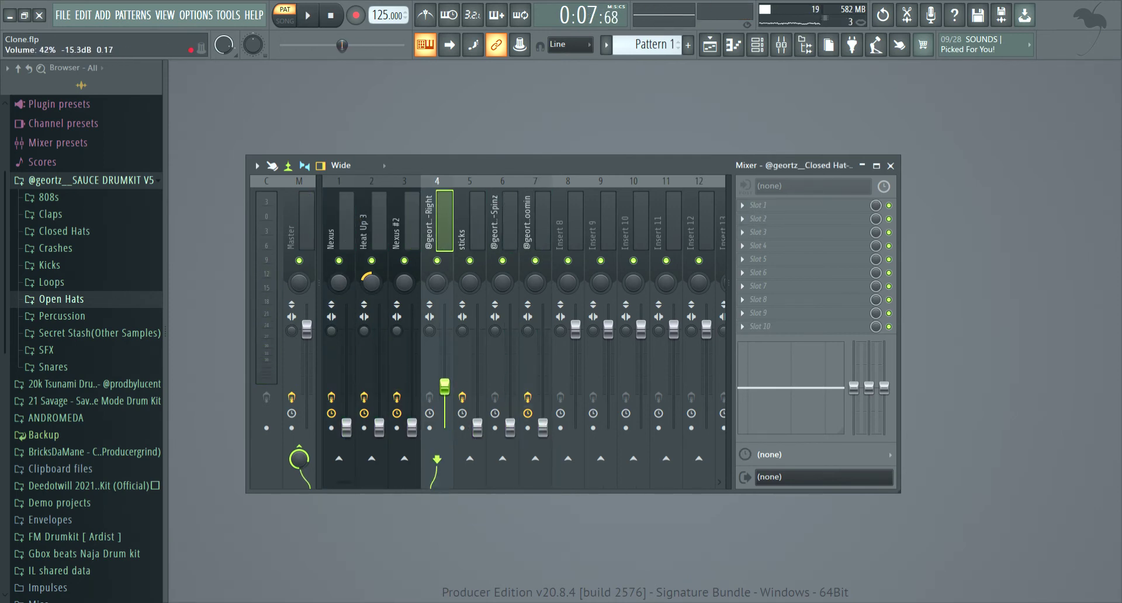
drag(444, 363, 445, 353)
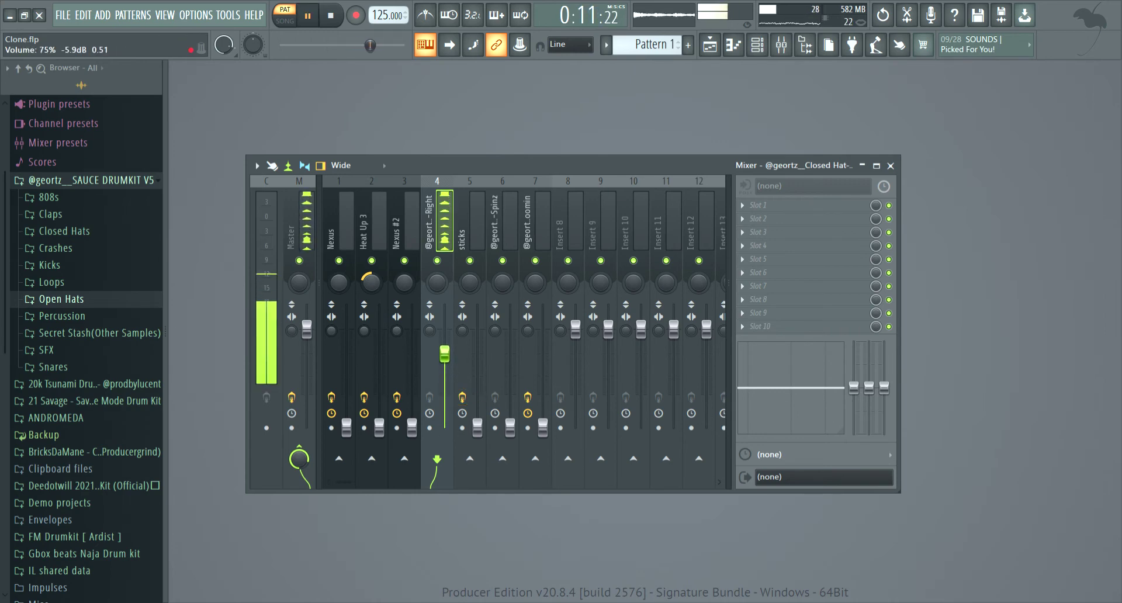
drag(478, 407, 445, 357)
drag(510, 428, 510, 355)
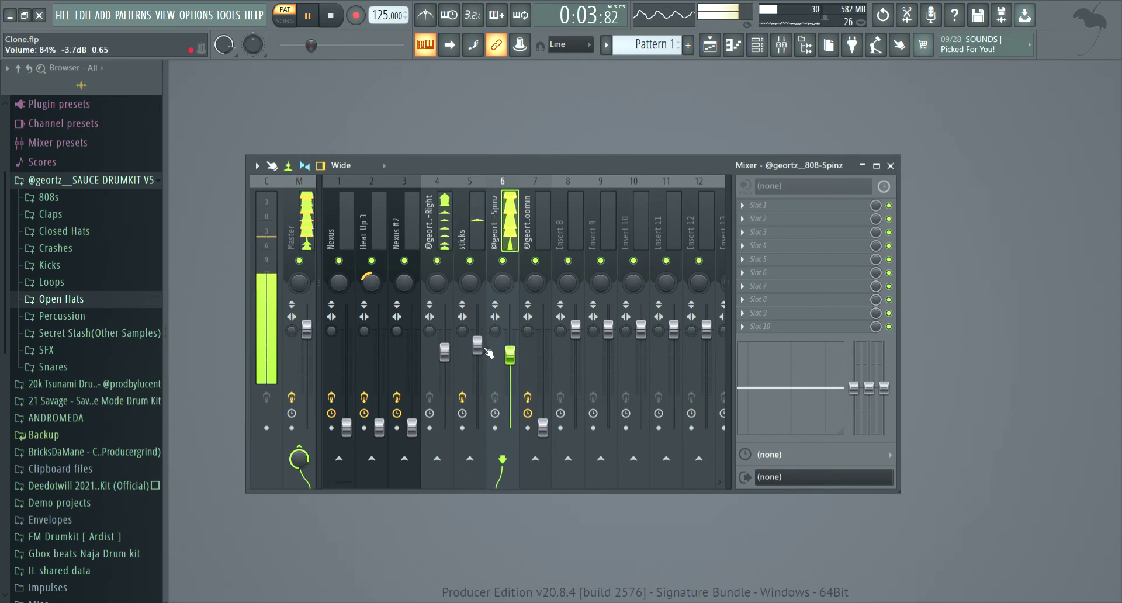
drag(484, 351, 484, 348)
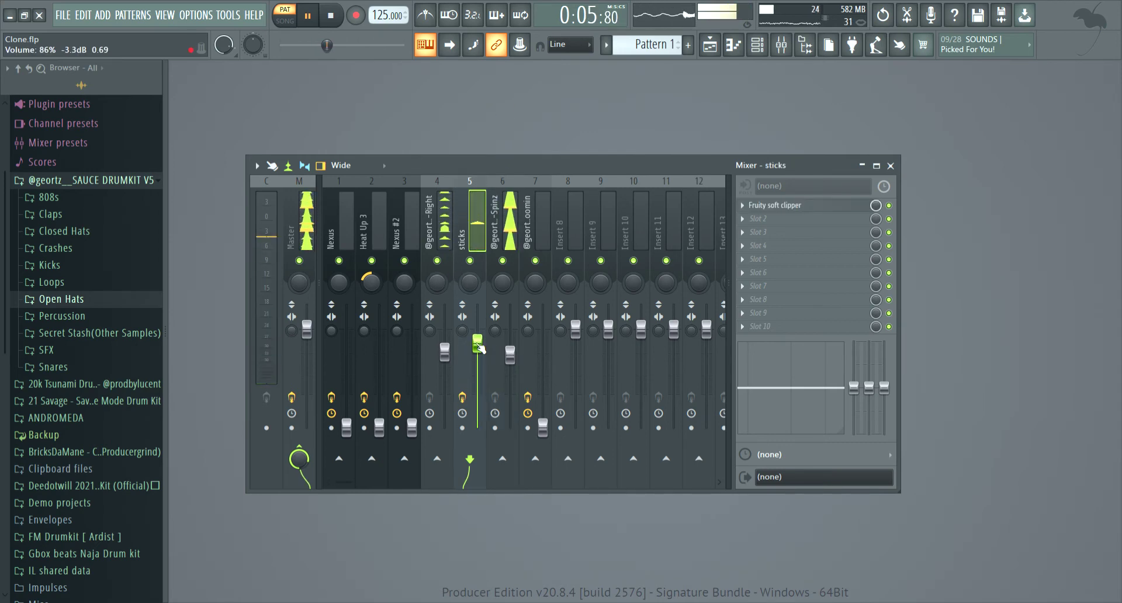
drag(543, 428, 543, 369)
Raise Nexus to about 57%, bring up Heat Up 3 and Nexus #2 beneath the drums, and pan Nexus #2 about 39% right
drag(344, 420, 347, 396)
key(space)
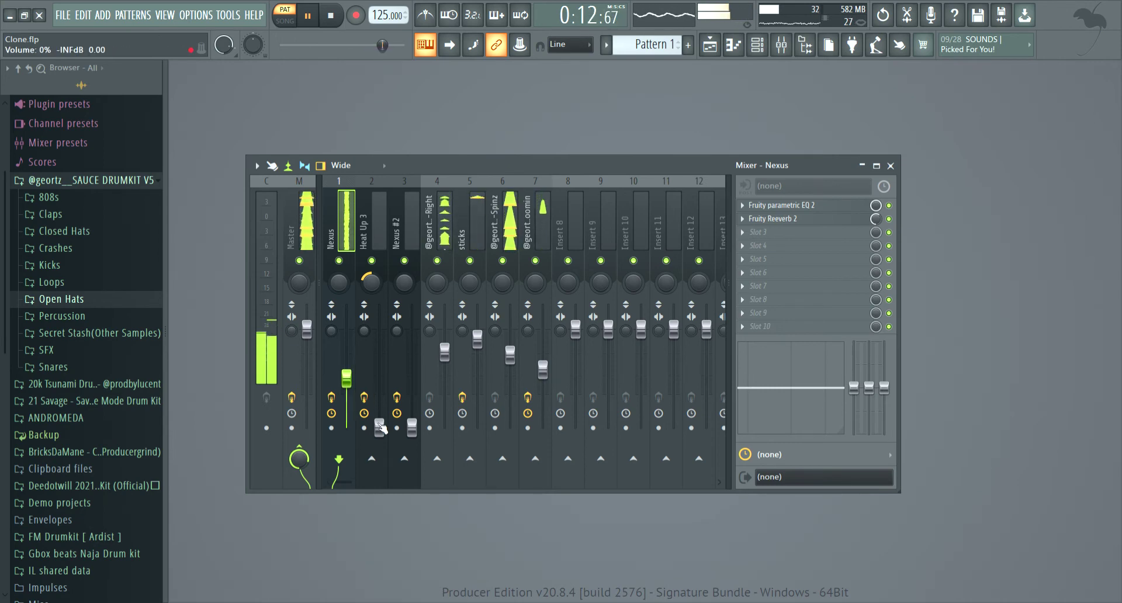
drag(381, 429, 380, 421)
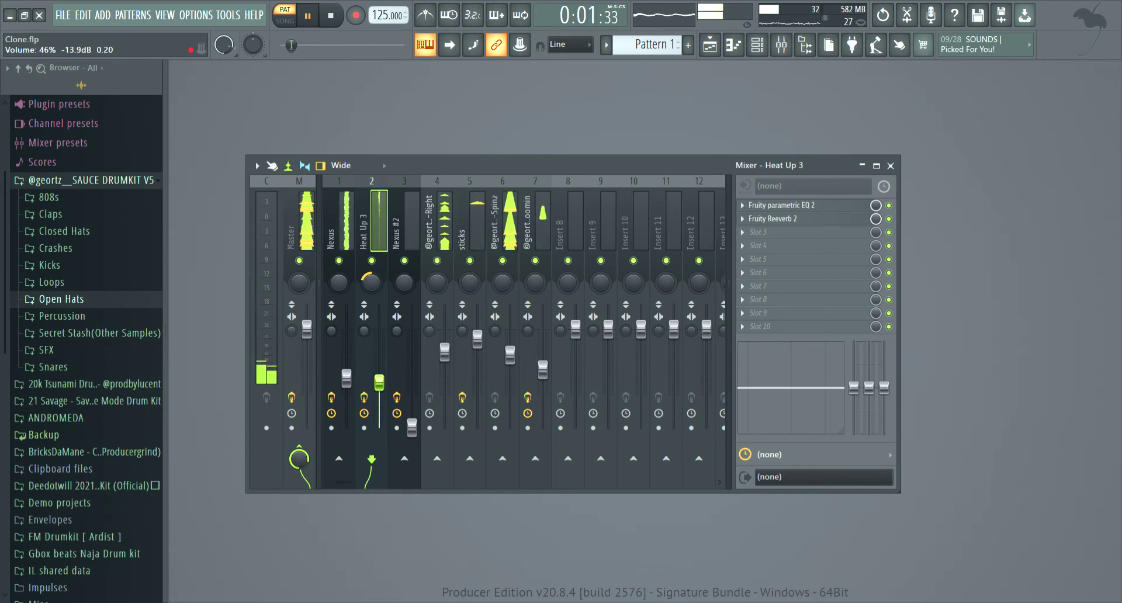
click(346, 376)
drag(346, 374, 347, 372)
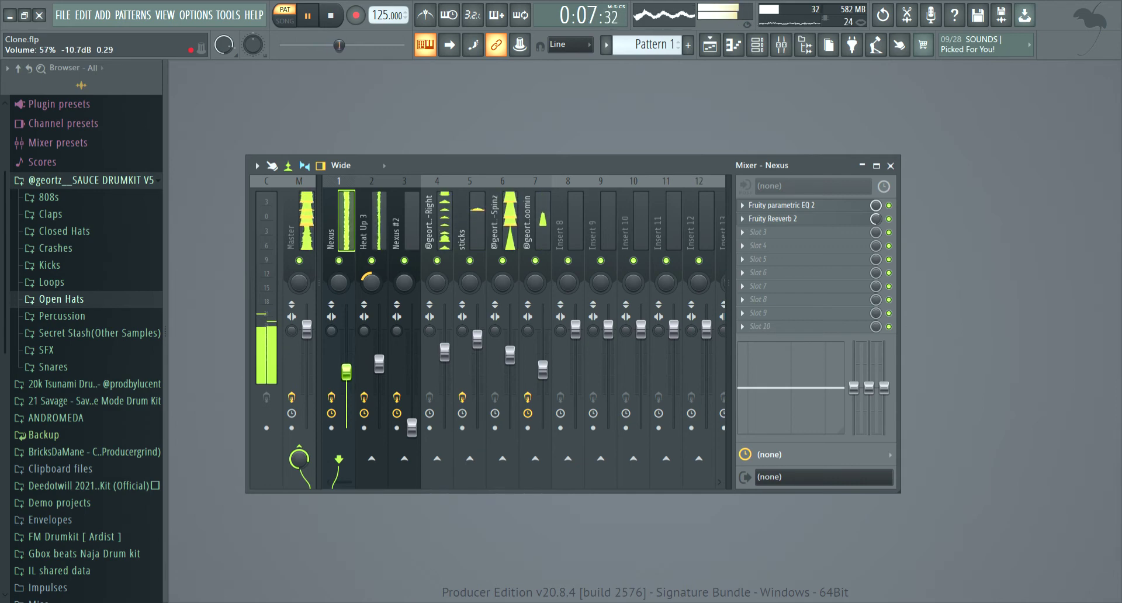
drag(411, 428, 412, 404)
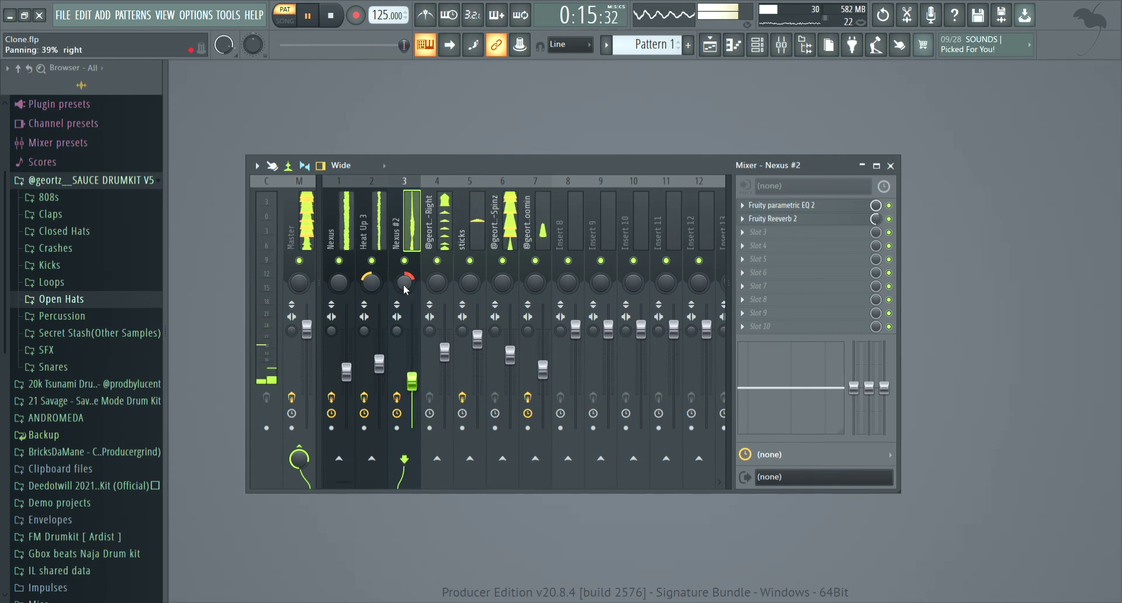
Load Fruity parametric EQ 2 in Master slot 1, dip band 1 about 2.6 dB at 20 Hz, and roll off the extreme highs with band 7
click(306, 231)
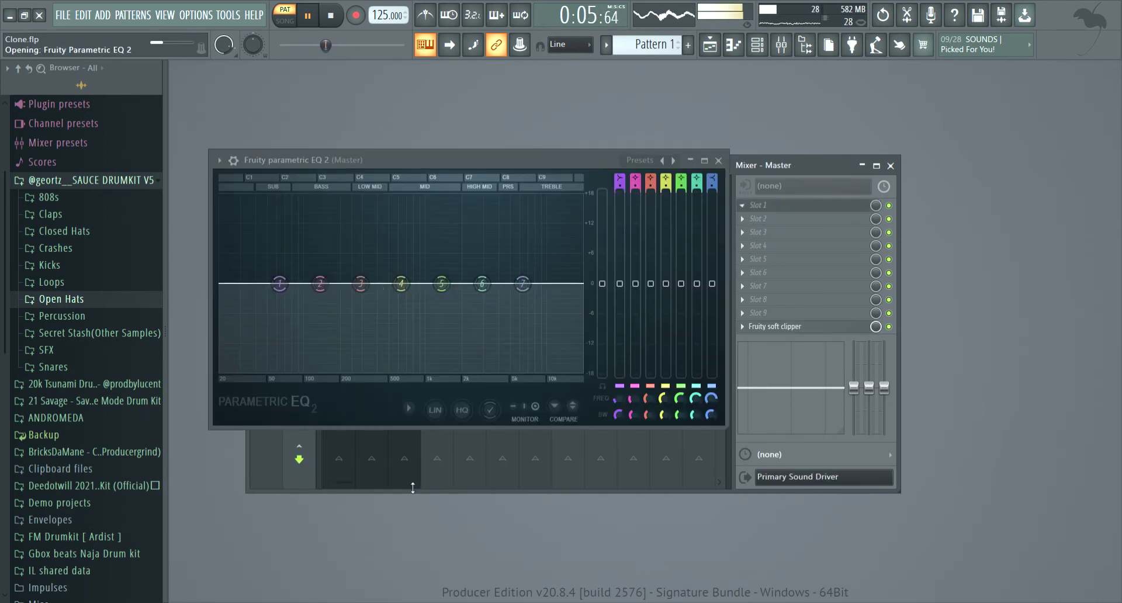
drag(276, 283, 222, 302)
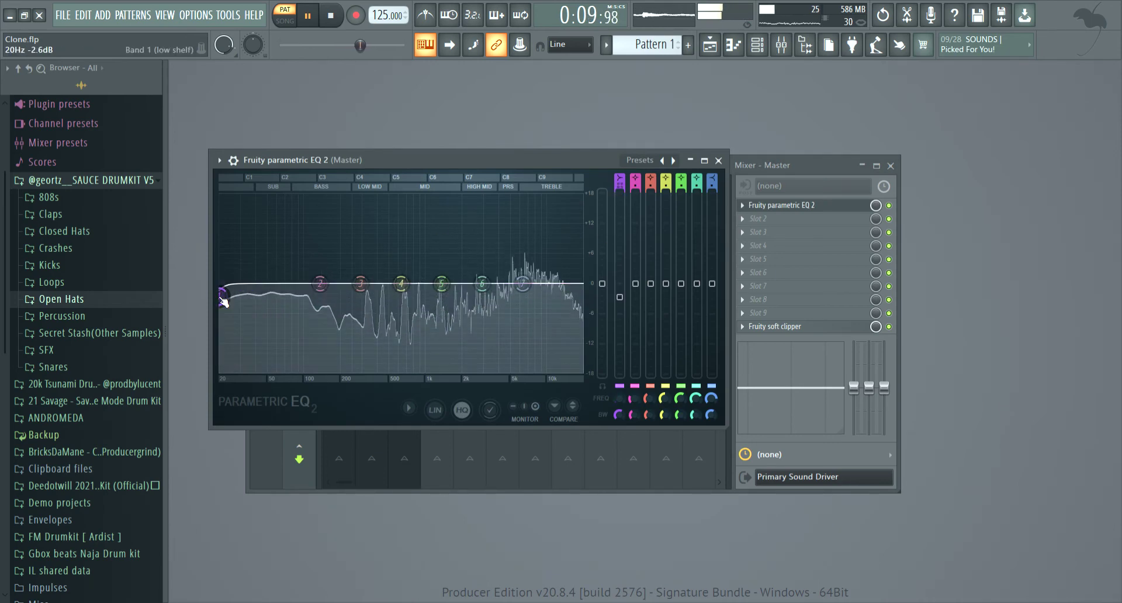
drag(522, 283, 578, 305)
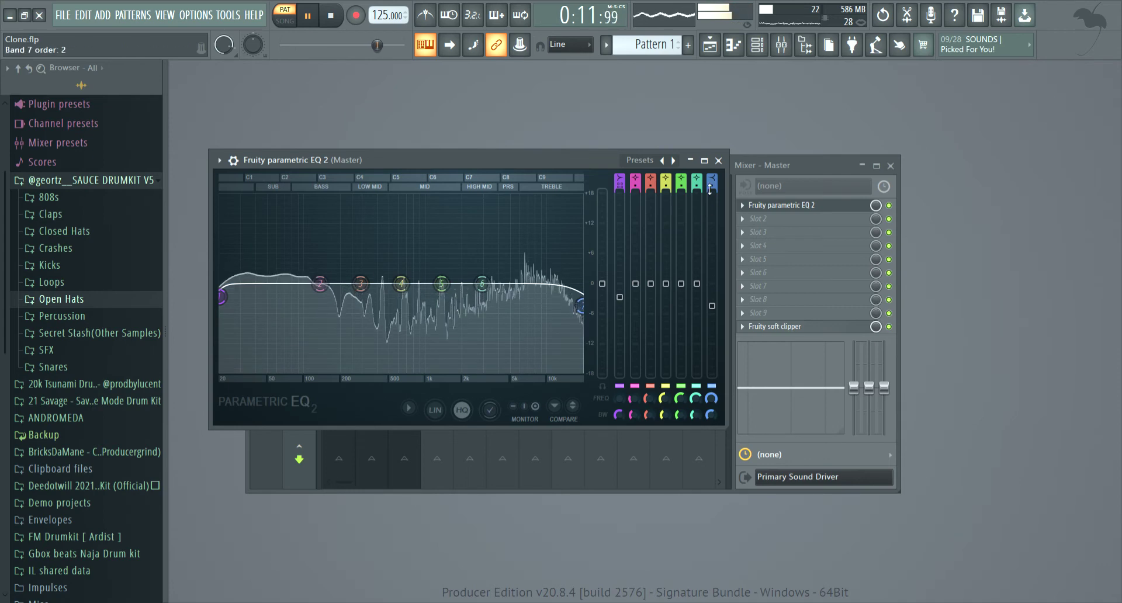
Boost the Master EQ's band 6 about 2.5 dB near 19 kHz and lift bands 5, 4 and 3 into a gentle upward tilt
drag(482, 283, 580, 269)
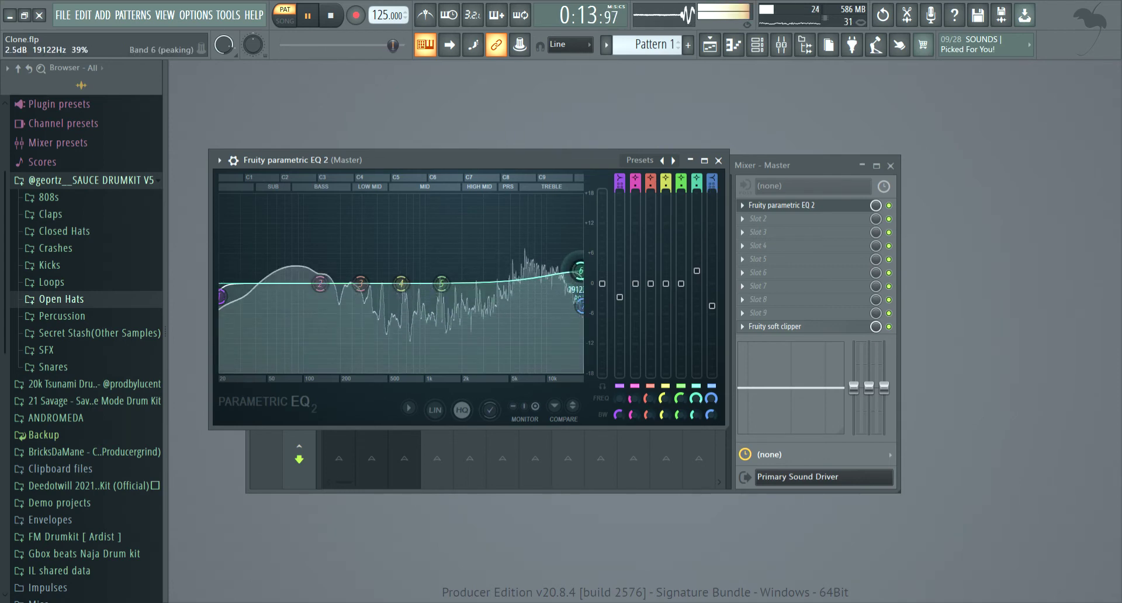
drag(441, 284, 518, 276)
drag(401, 284, 456, 279)
drag(361, 284, 384, 281)
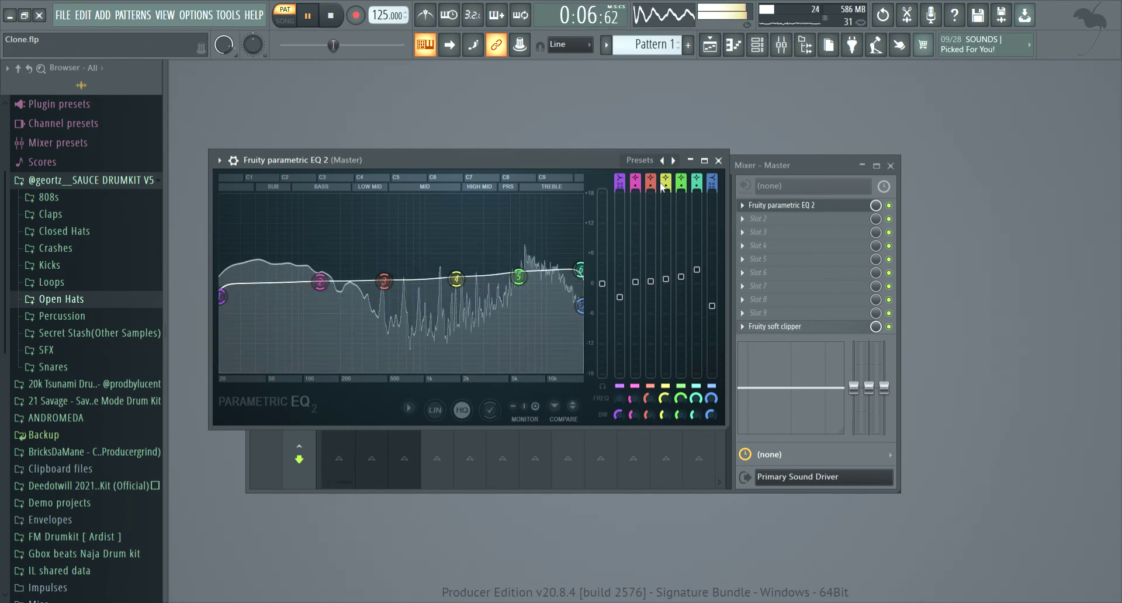
click(778, 205)
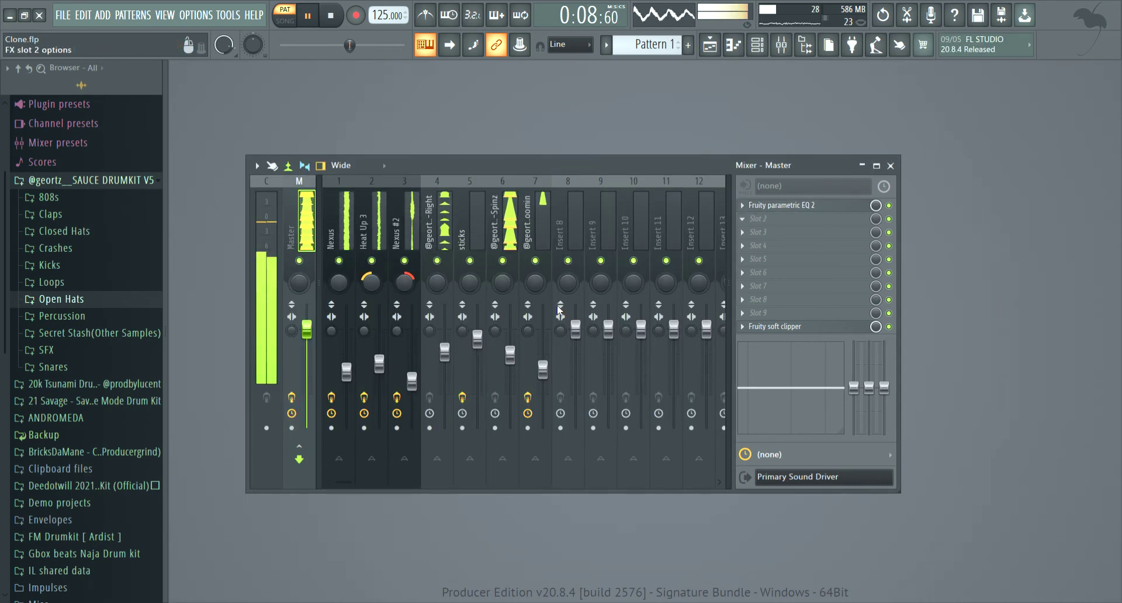
Load Fruity Limiter in Master slot 2, reduce its gain, and lower the limiter ceiling to about -8.8 dB
click(755, 214)
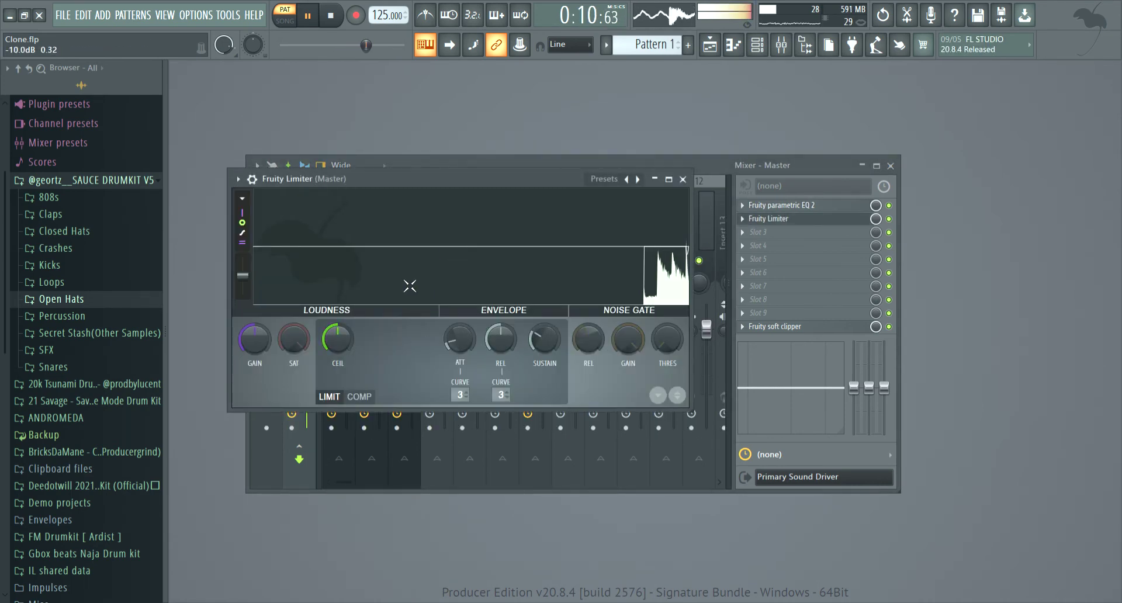
drag(255, 339, 255, 346)
drag(337, 339, 337, 349)
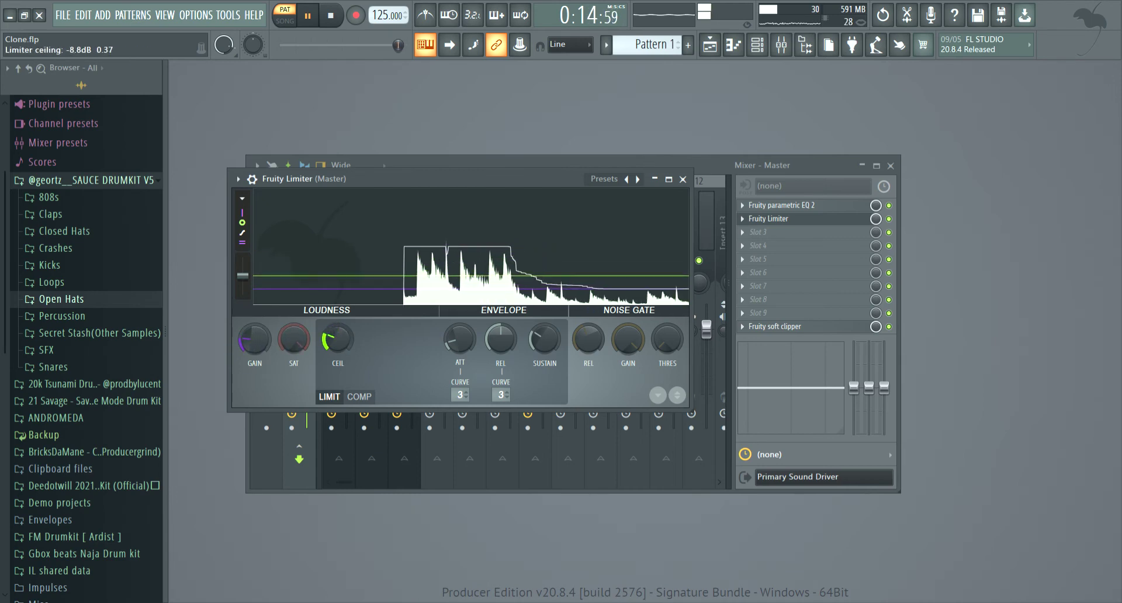
click(682, 179)
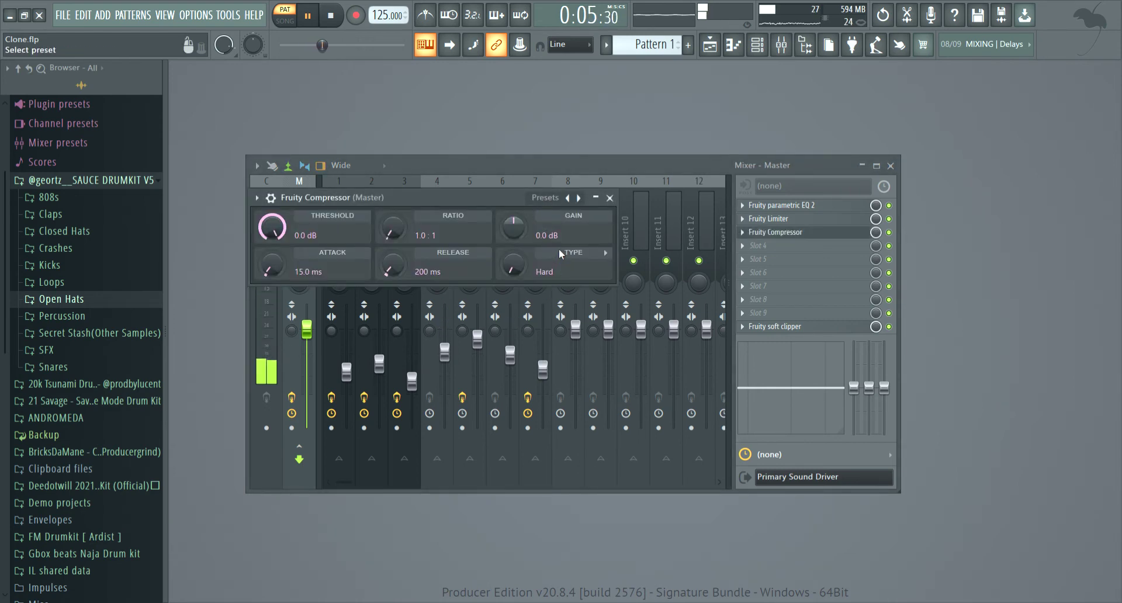
Add Fruity Compressor and Fruity Multiband Compressor in Master slots 3 and 4, using Mastering 6dB on the latter with about 9.2 dB master volume
click(609, 197)
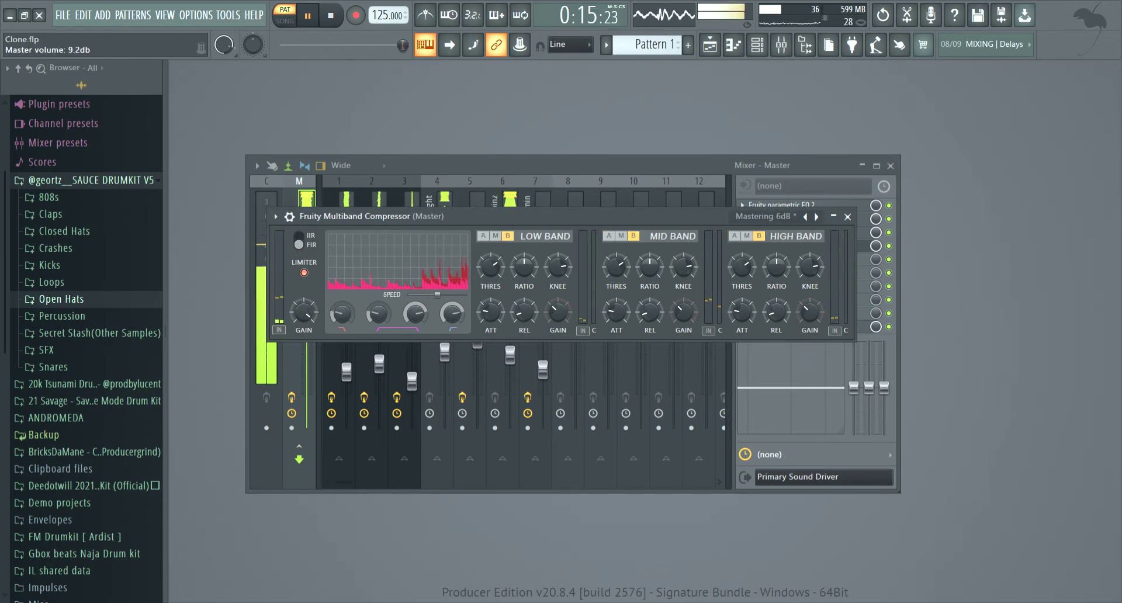
click(848, 217)
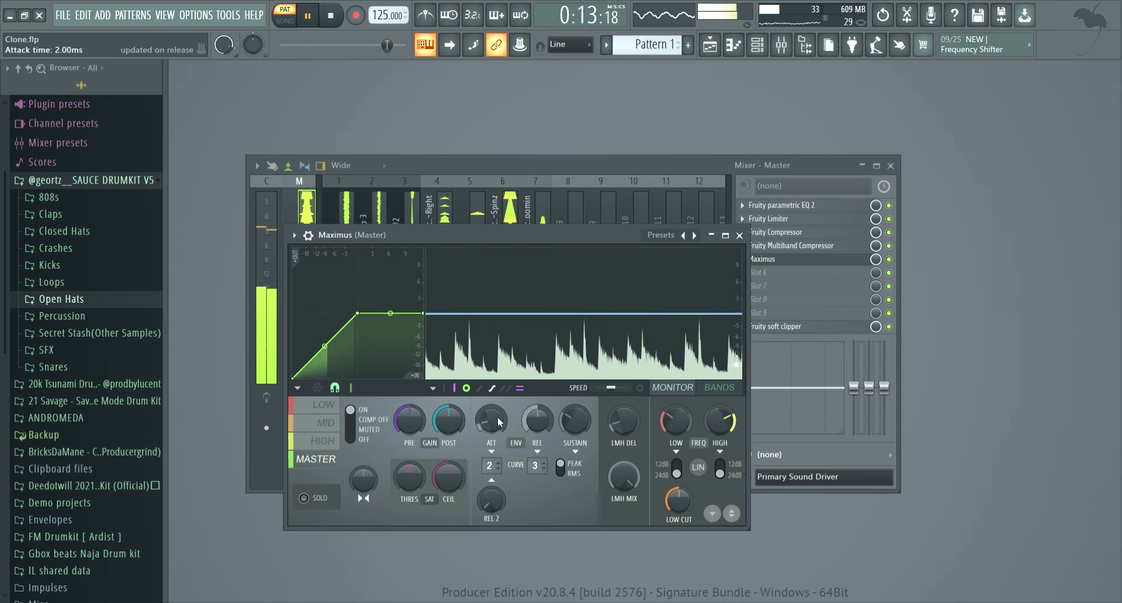
Load Maximus in Master slot 5 and raise the master band's saturation ceiling and post gain
drag(448, 478, 448, 462)
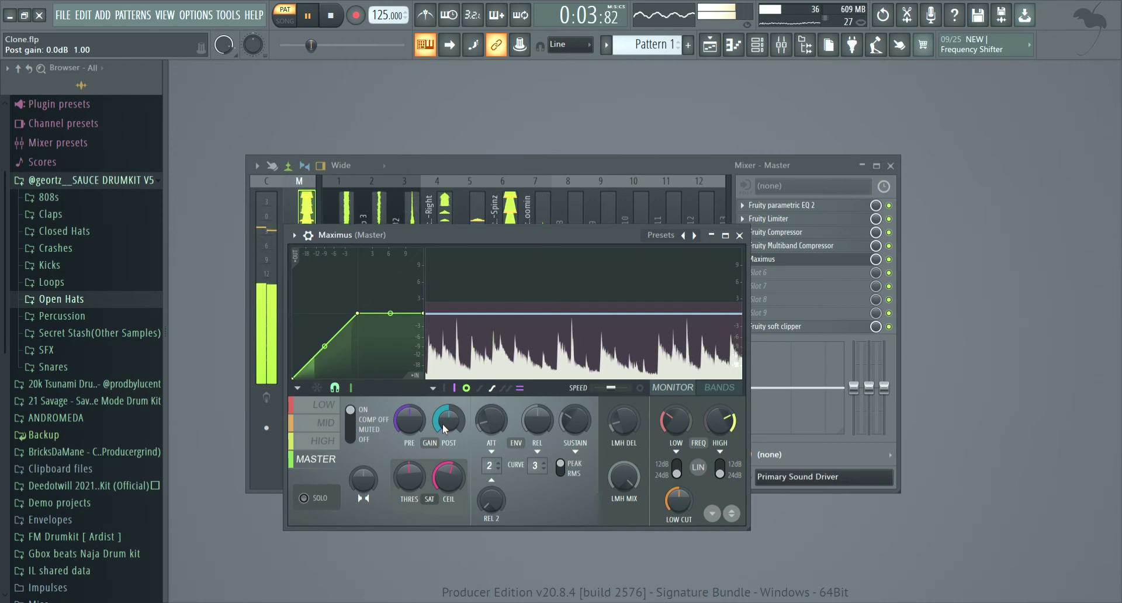
mouse_move(442, 423)
mouse_down()
mouse_move(442, 379)
mouse_move(447, 425)
mouse_up()
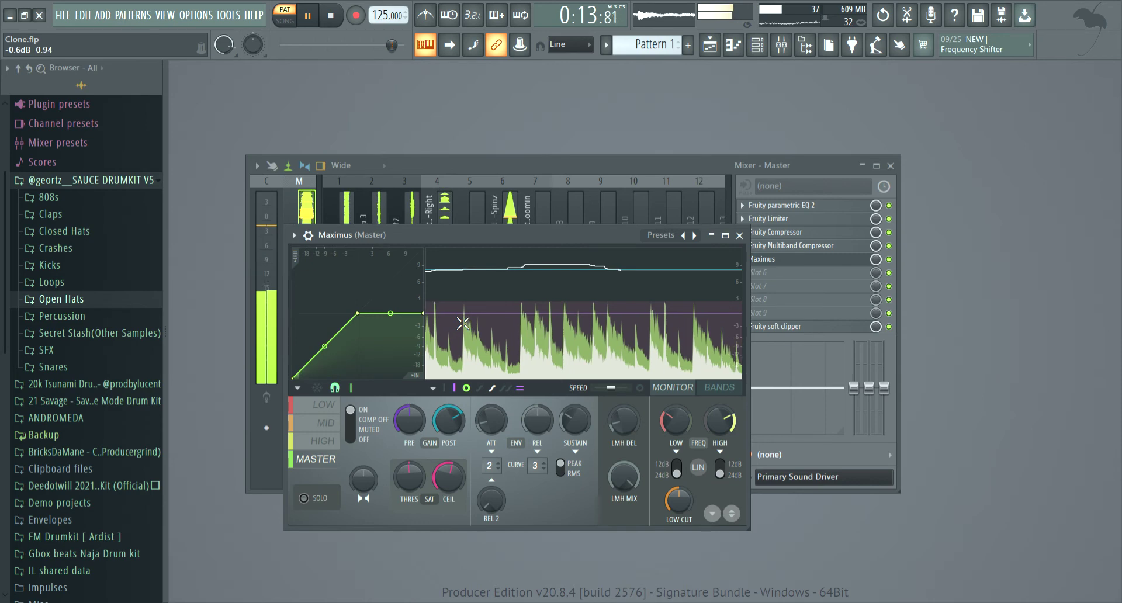
drag(449, 422, 450, 424)
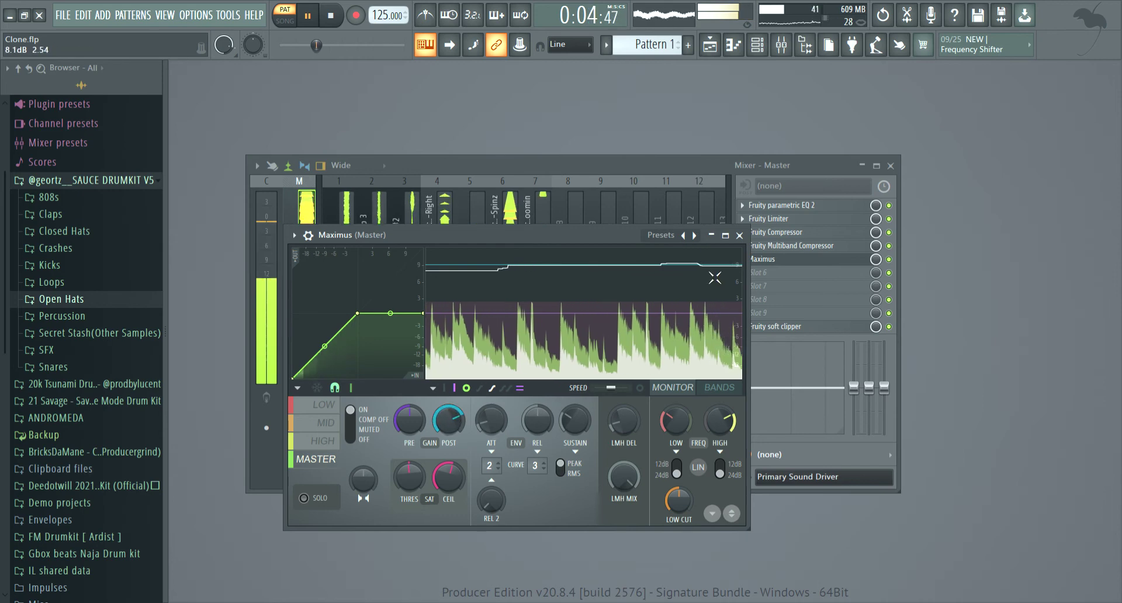
click(739, 235)
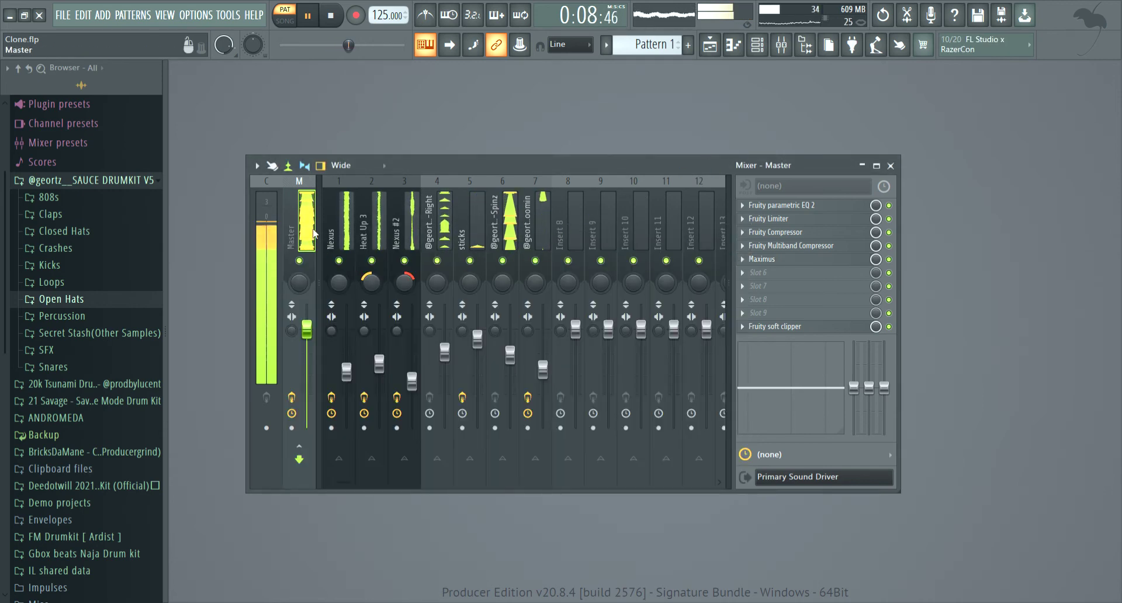
Close the mixer and listen to Pattern 1 with the full master effects chain
click(890, 166)
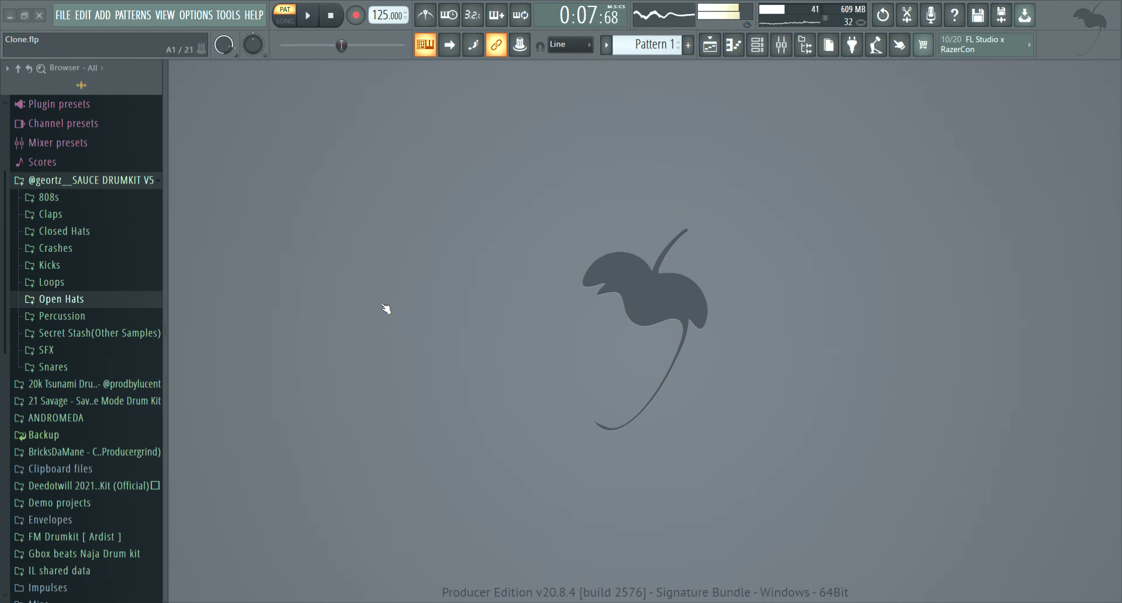
key(space)
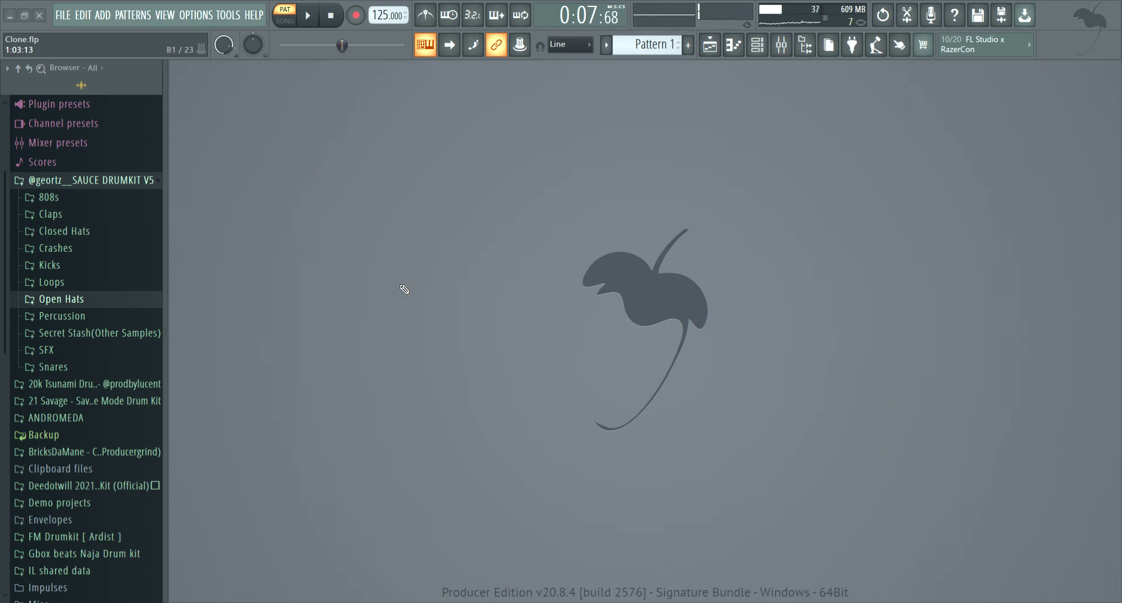
key(space)
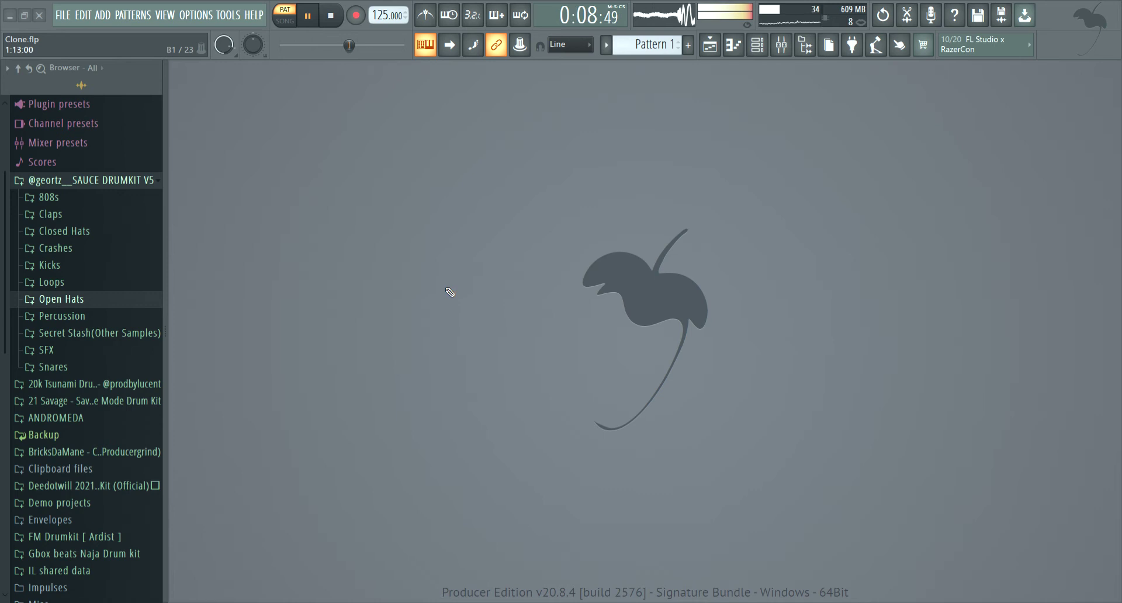
key(space)
key(space)
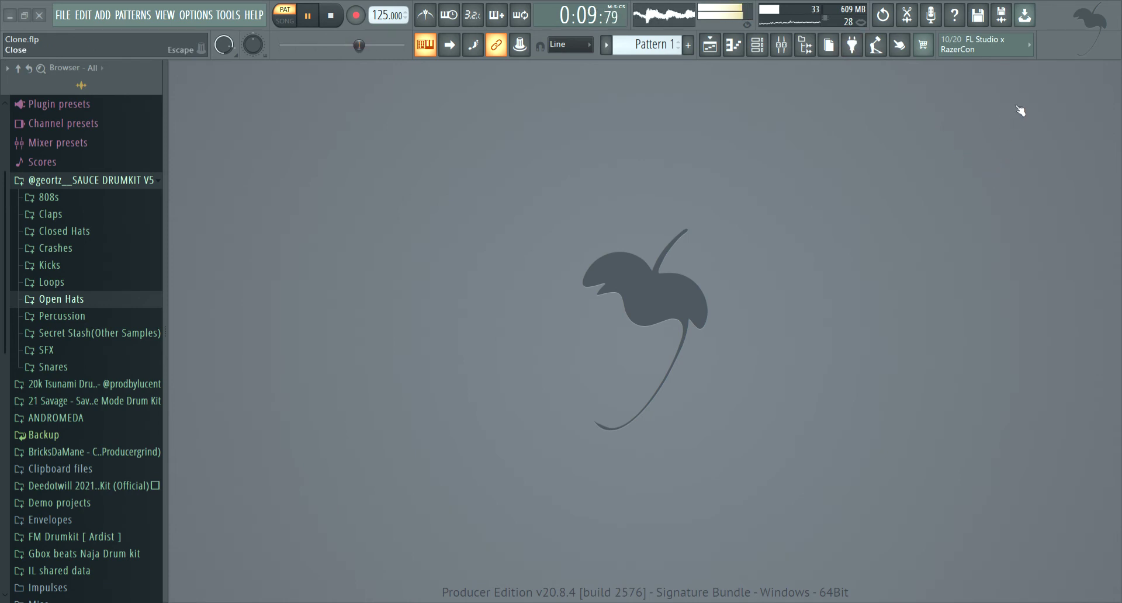
Check the channel rack's finished pattern and open the Playlist for arranging Pattern 1
click(757, 45)
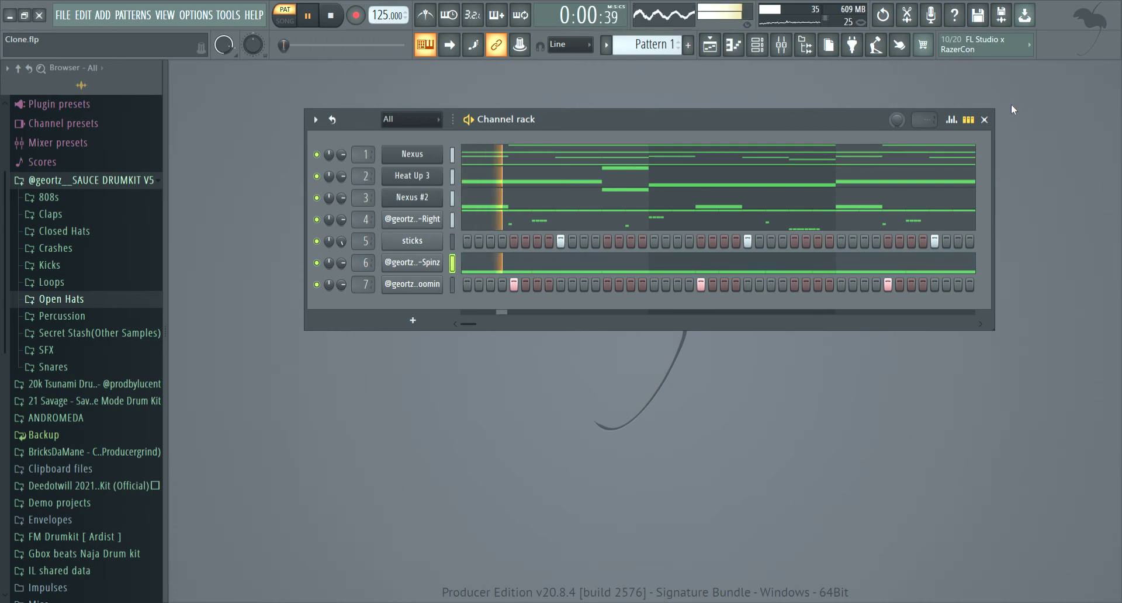
click(710, 45)
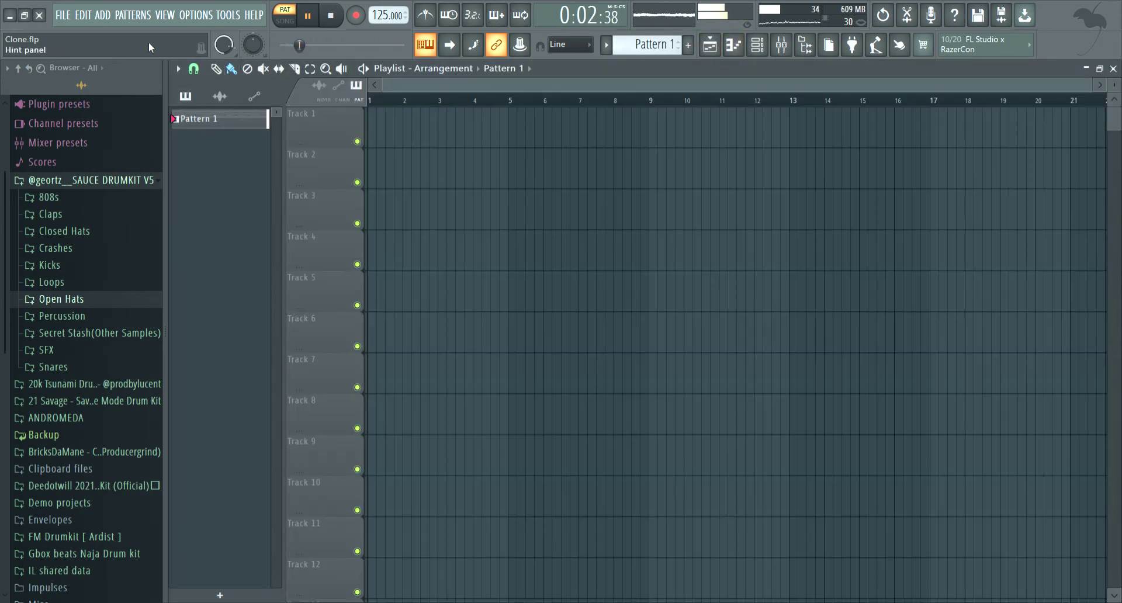
Split Pattern 1 by channel and place all seven resulting patterns on Tracks 1 to 7 starting at bar 1
click(225, 233)
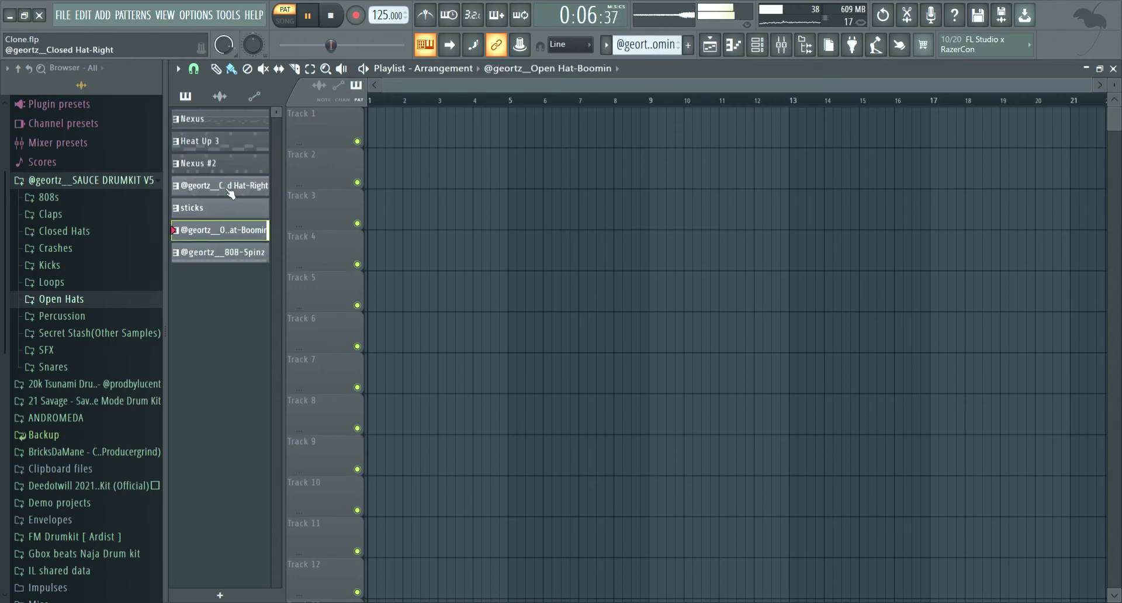
drag(222, 120, 225, 252)
drag(220, 120, 370, 120)
Save the project as new version Clone_2.flp and repeat the seven-track block every eight bars up to bar 73
key(ctrl+n)
key(ctrl+b)
key(ctrl+b)
key(ctrl+b)
key(ctrl+b)
key(ctrl+b)
key(ctrl+b)
key(ctrl+b)
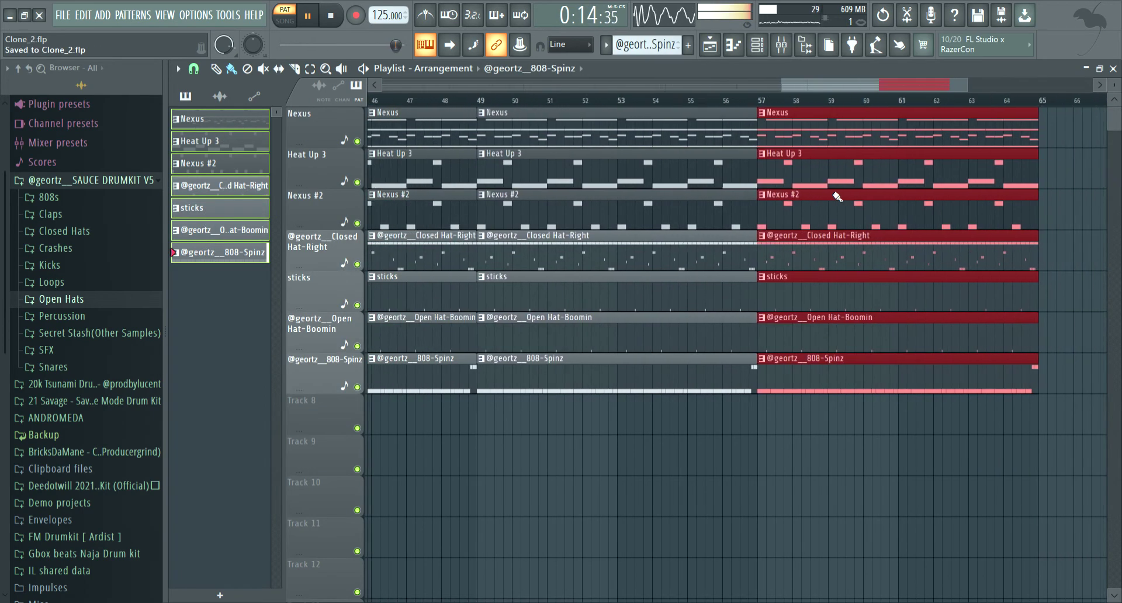
key(ctrl+b)
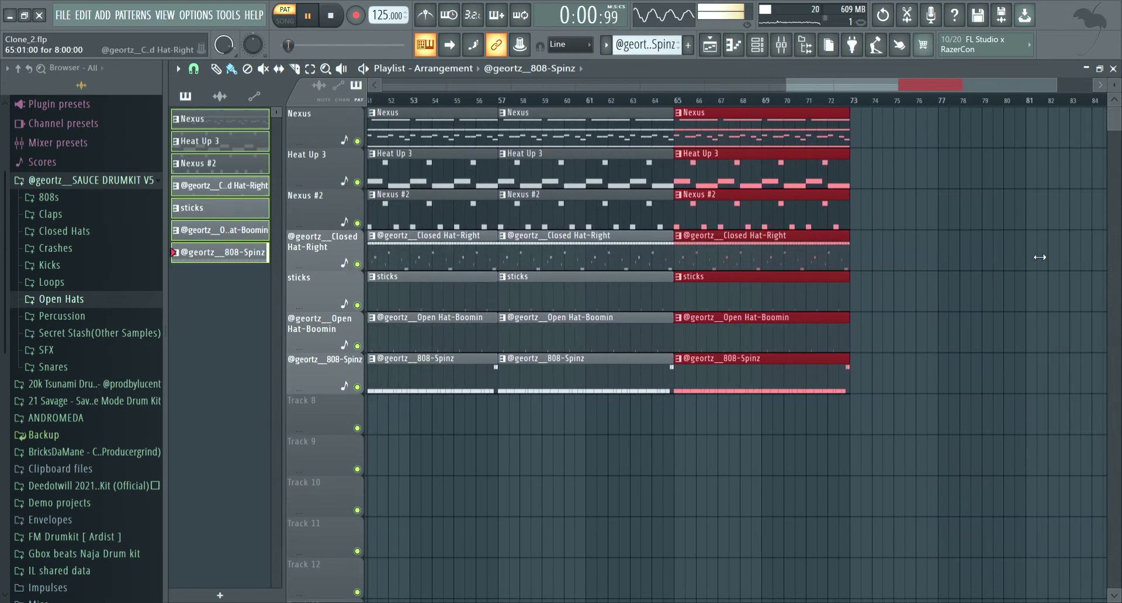
key(ctrl+d)
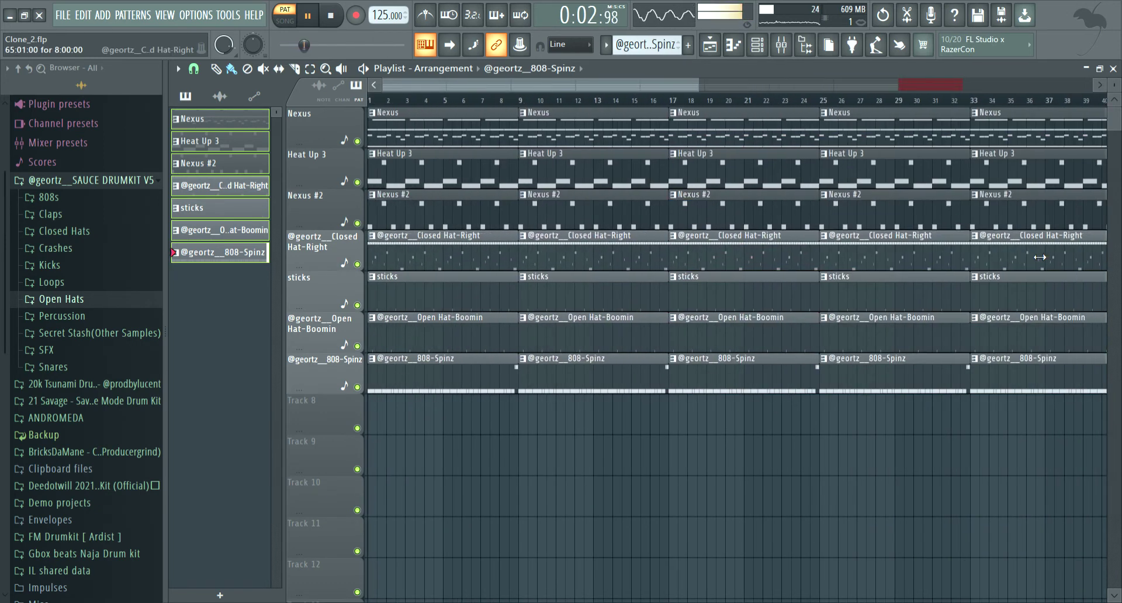
Delete every clip except Nexus from bars 1 to 8 to make a melody-only intro
right_click(513, 354)
right_click(473, 275)
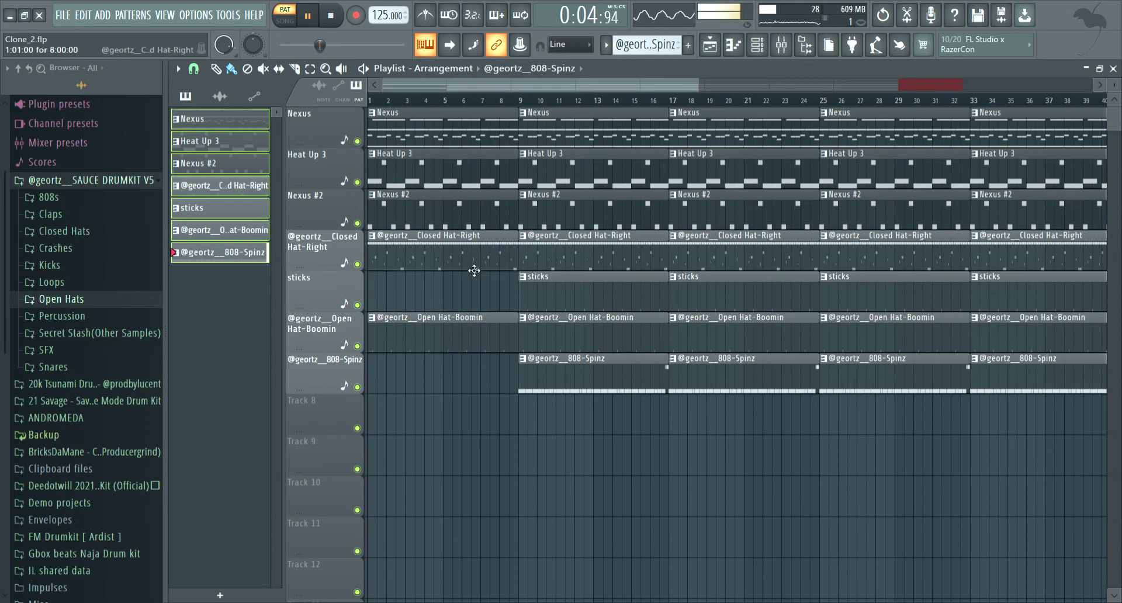
right_click(476, 234)
right_click(478, 196)
right_click(477, 172)
right_click(456, 328)
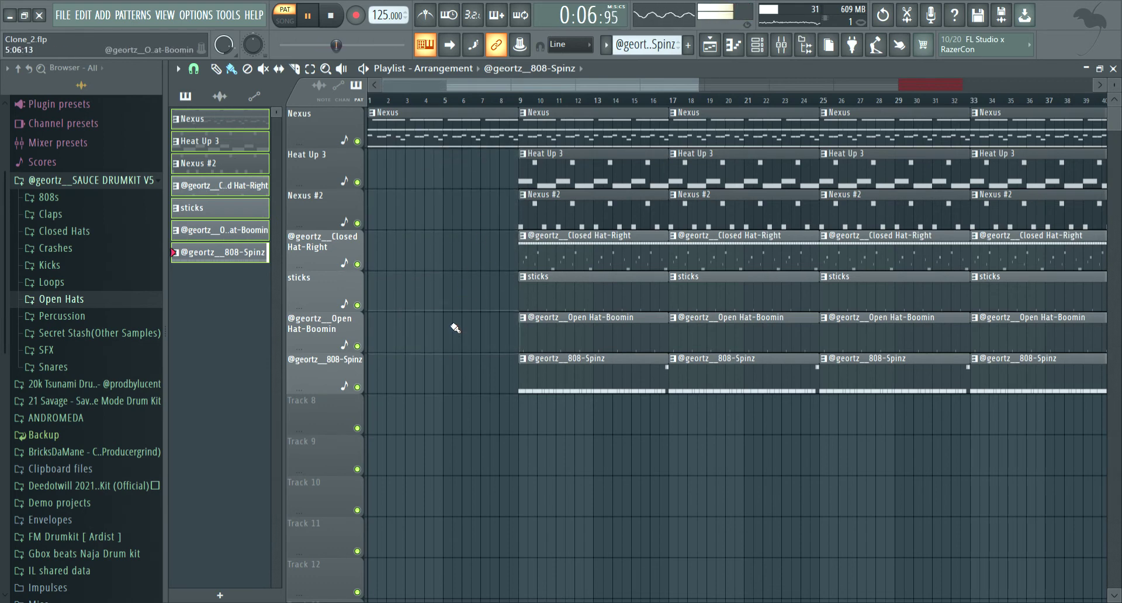
Play in song mode and delete the Nexus #2 clips at bars 9 and 25 and Heat Up 3 at bars 25 and 33
click(363, 69)
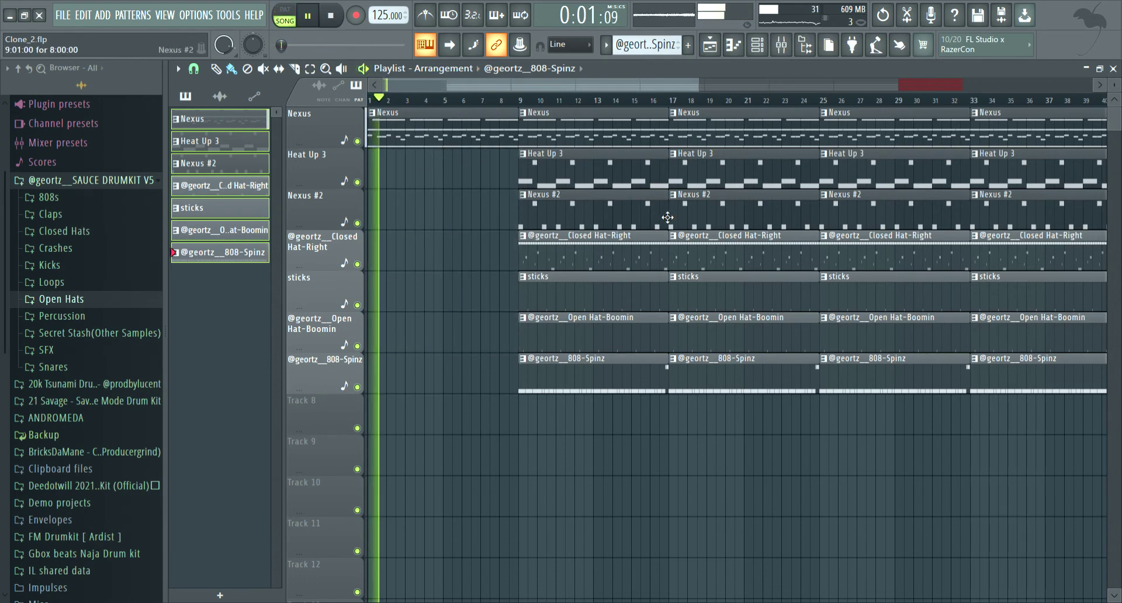
right_click(639, 221)
right_click(884, 183)
right_click(981, 180)
right_click(861, 220)
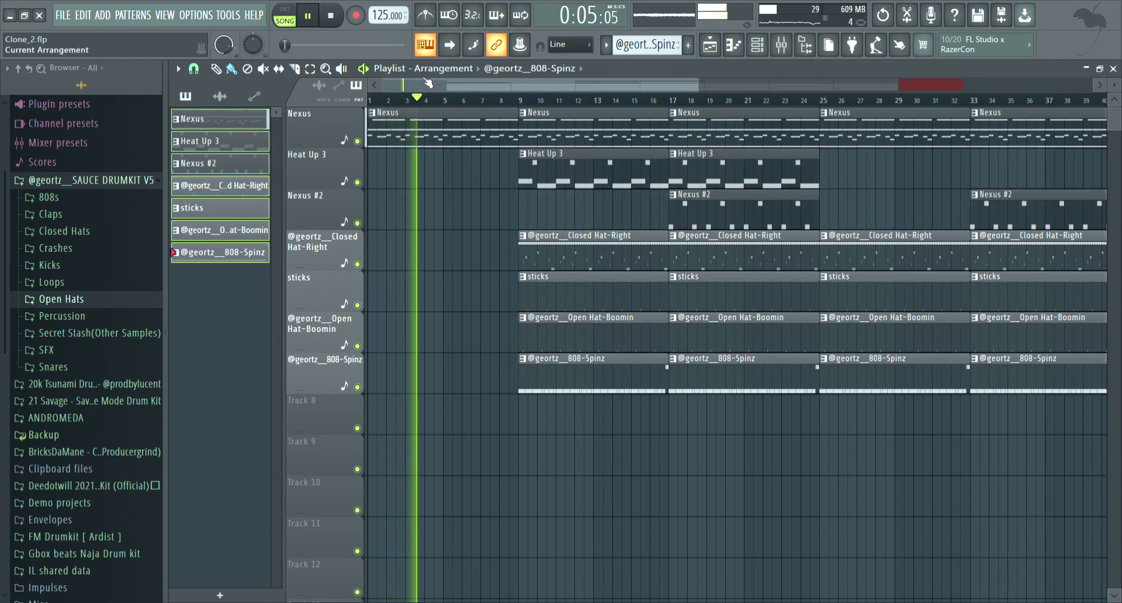
Delete the Nexus #2 clip at bar 41 and the open hat clips at bars 25 and 33
drag(463, 87, 598, 84)
scroll(622, 89, up, 1)
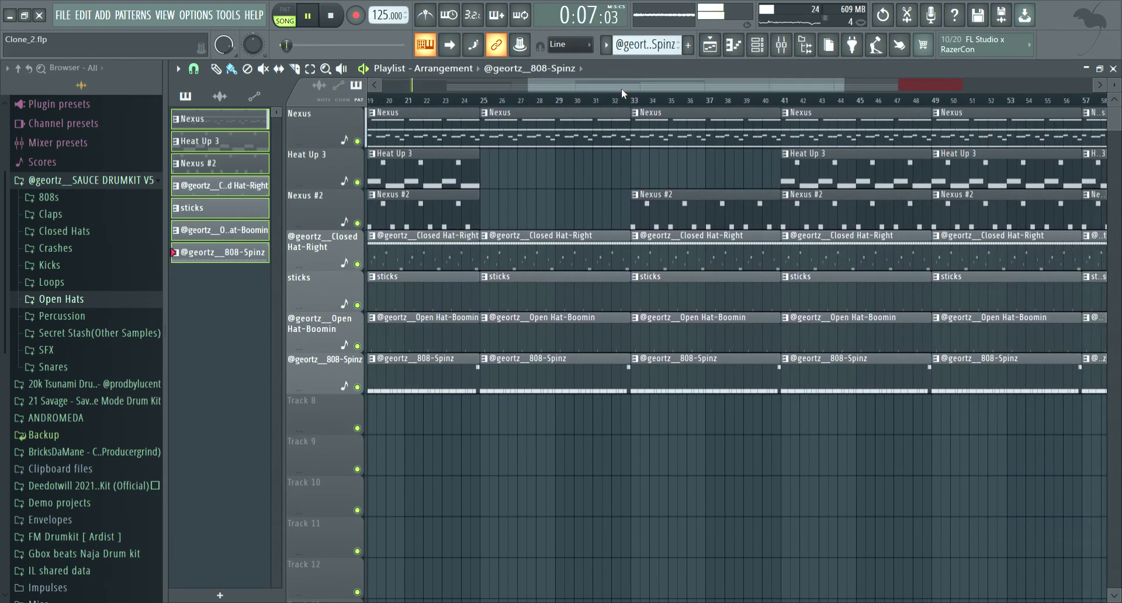
drag(791, 95, 1102, 87)
right_click(640, 217)
right_click(550, 336)
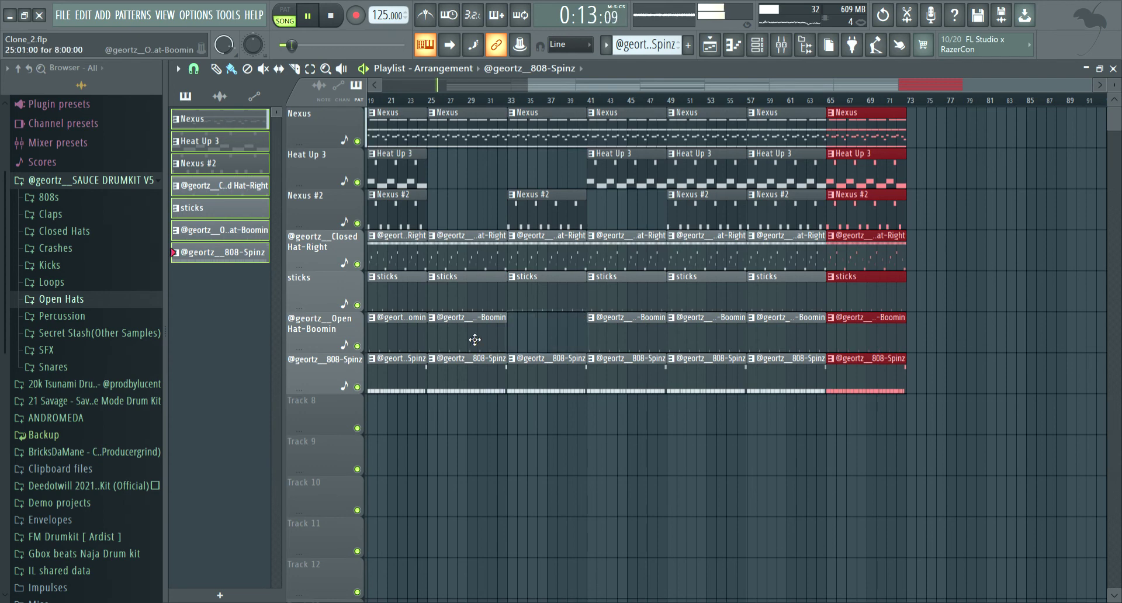
right_click(476, 328)
right_click(714, 128)
right_click(717, 166)
right_click(718, 211)
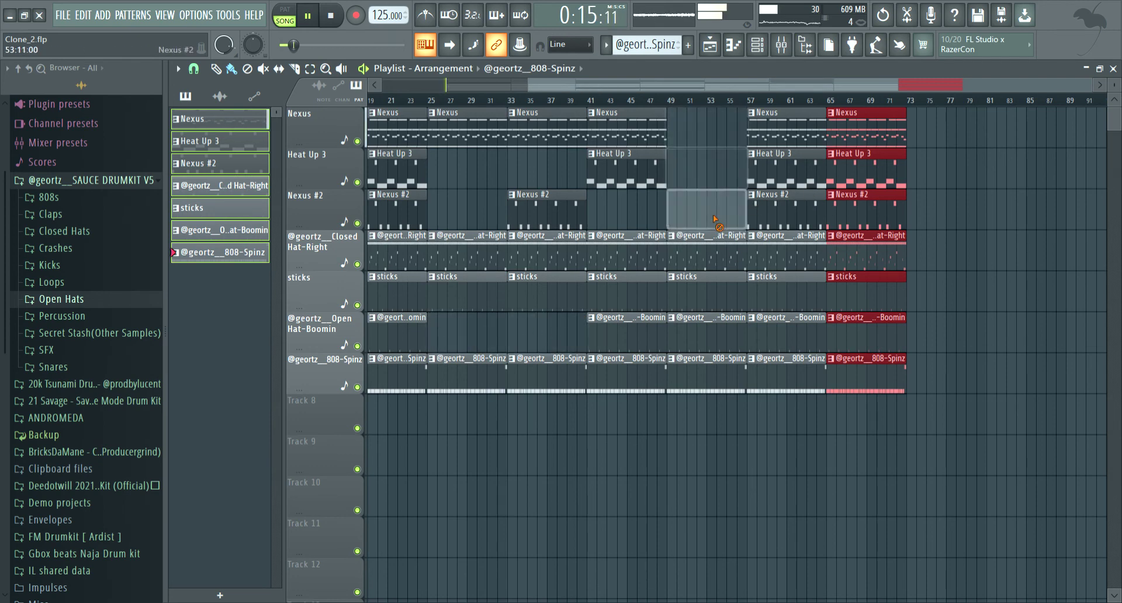
right_click(721, 251)
key(ctrl+z)
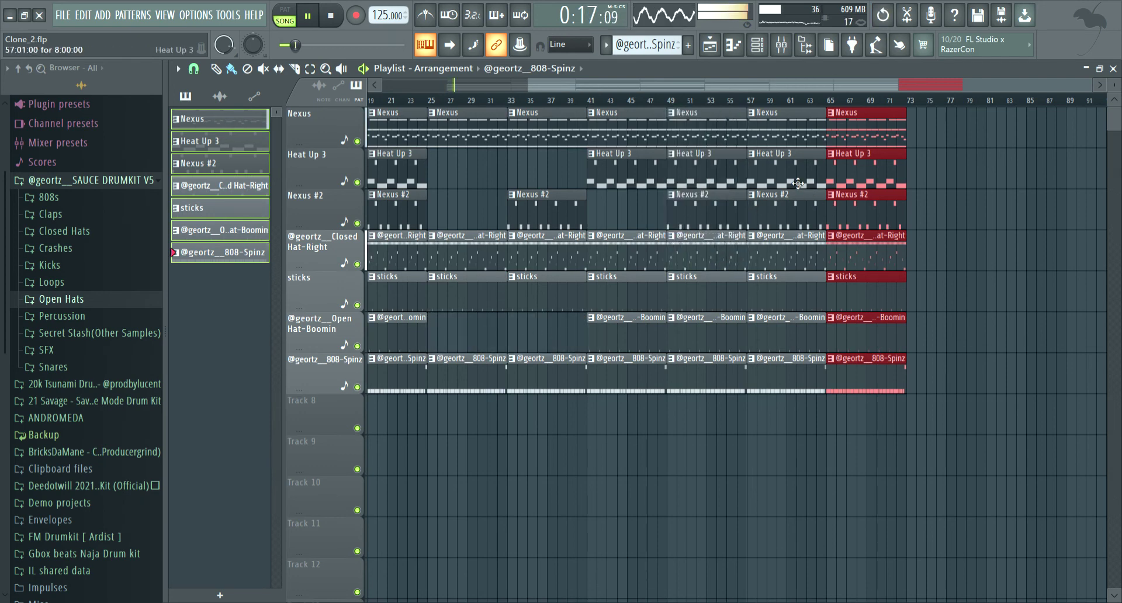
Delete the complete seven-track block at bars 65 to 72 and the Nexus #2 clip at bar 49
right_click(854, 136)
right_click(857, 169)
right_click(860, 210)
right_click(865, 251)
right_click(868, 292)
right_click(872, 333)
right_click(874, 374)
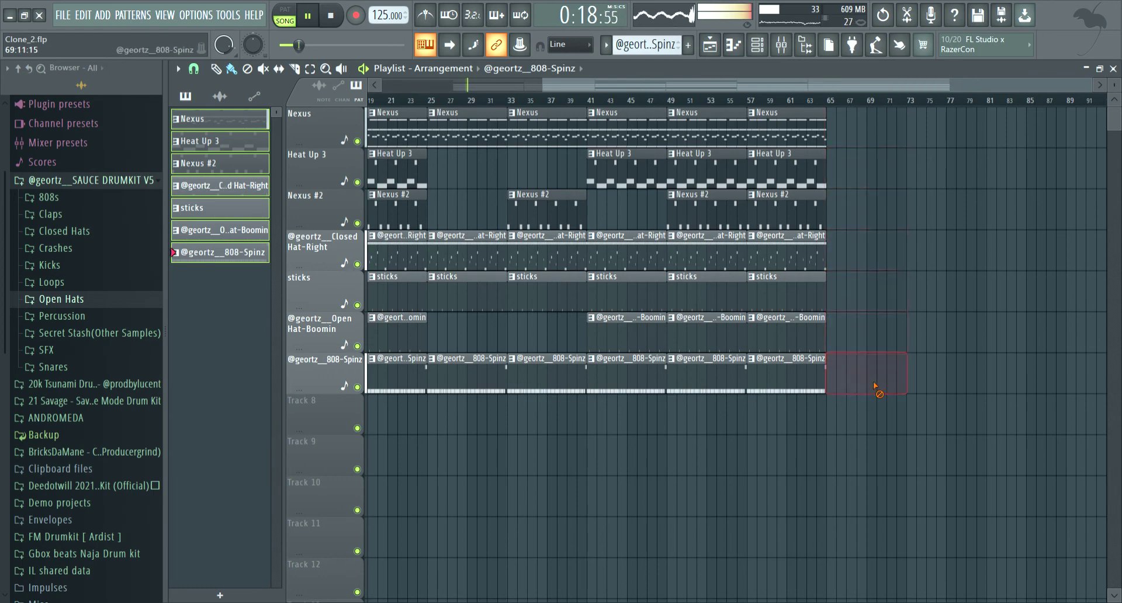
right_click(696, 228)
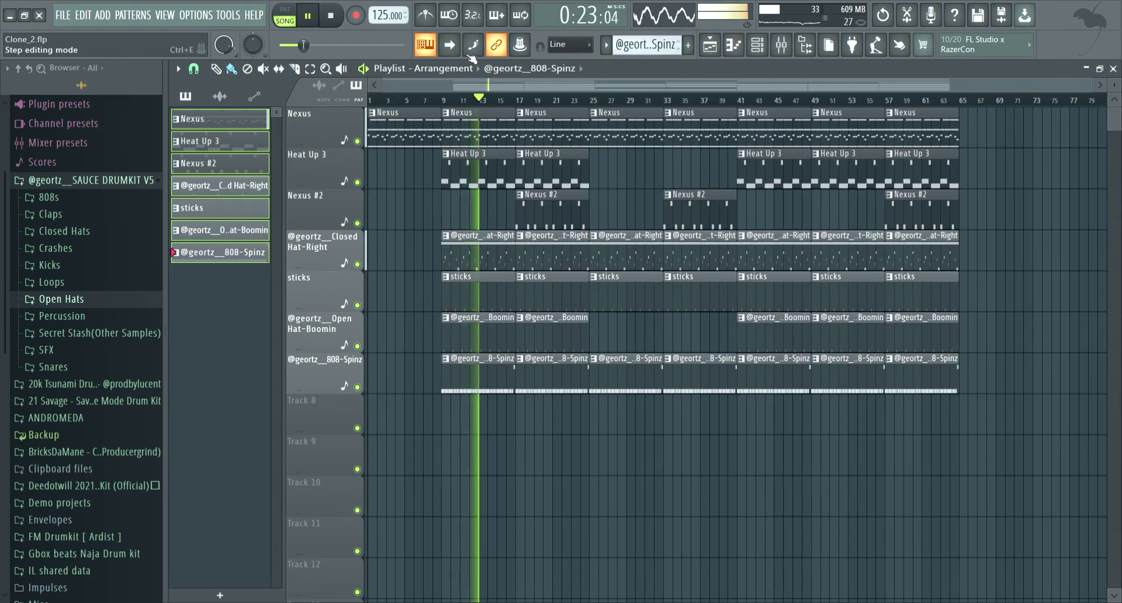
Copy all clips from bars 25 to 64 so the copy starts at bar 65
drag(618, 400, 973, 109)
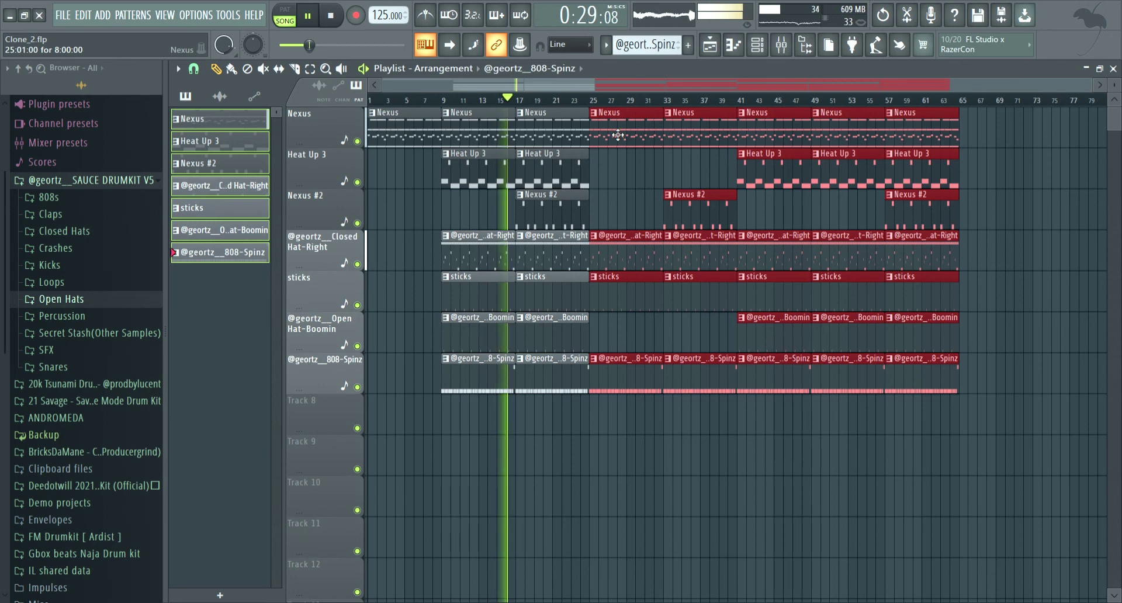
drag(618, 135, 989, 180)
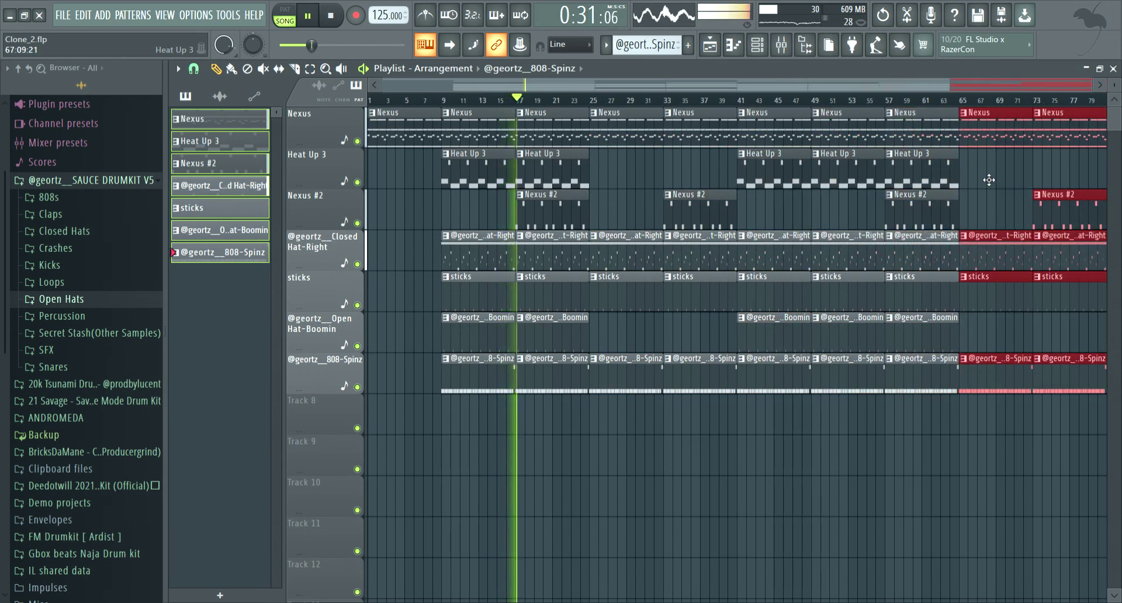
scroll(596, 454, down, 3)
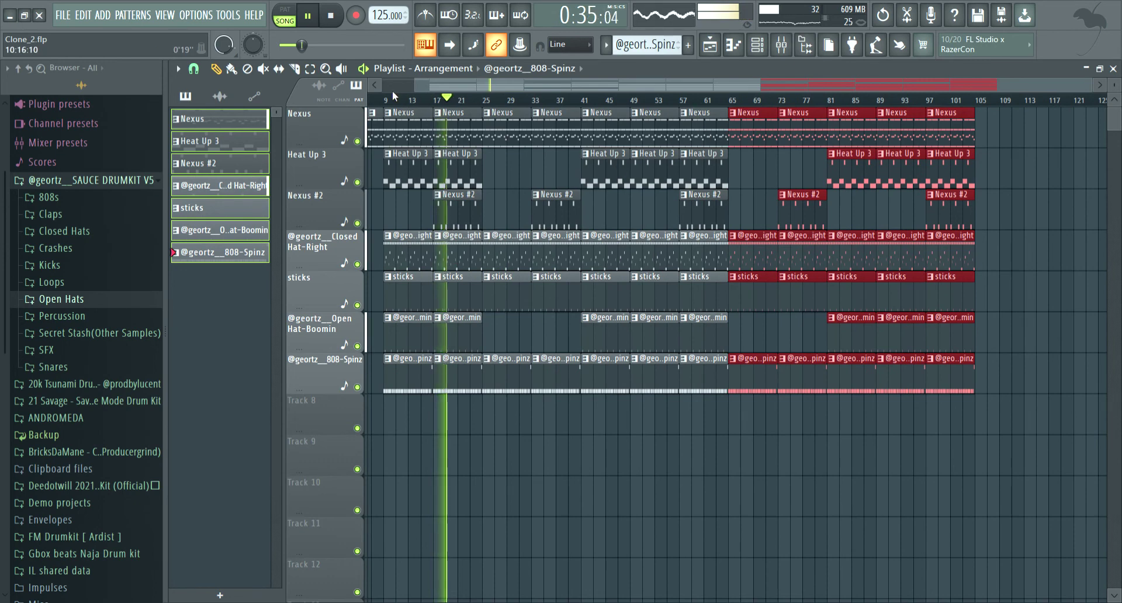
ctrl+click(927, 464)
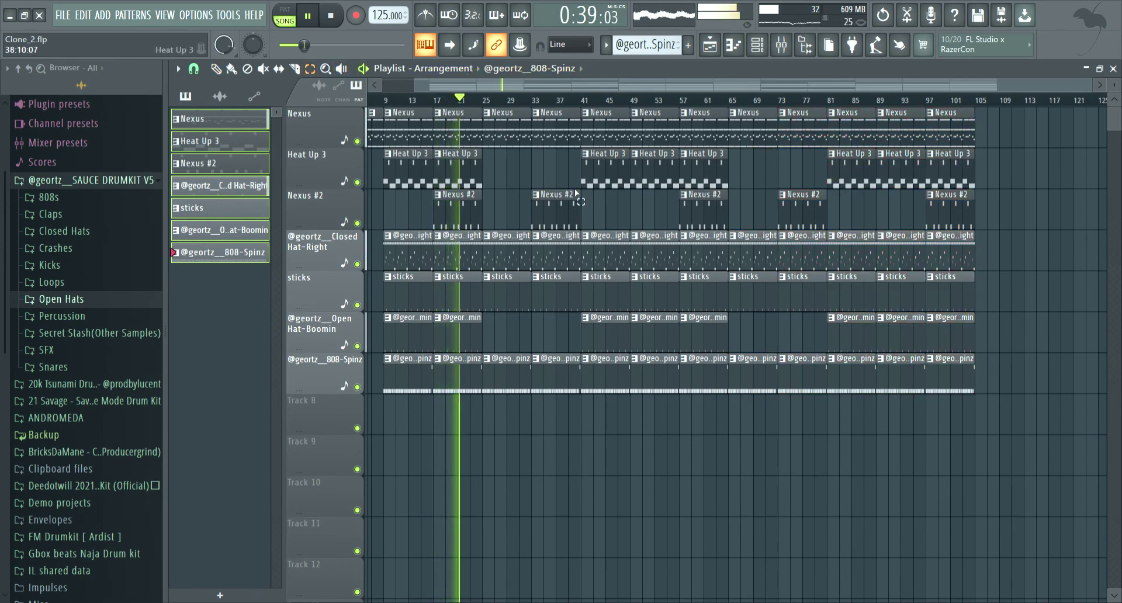
Delete the clips on all seven tracks in bars 57 to 64
click(215, 71)
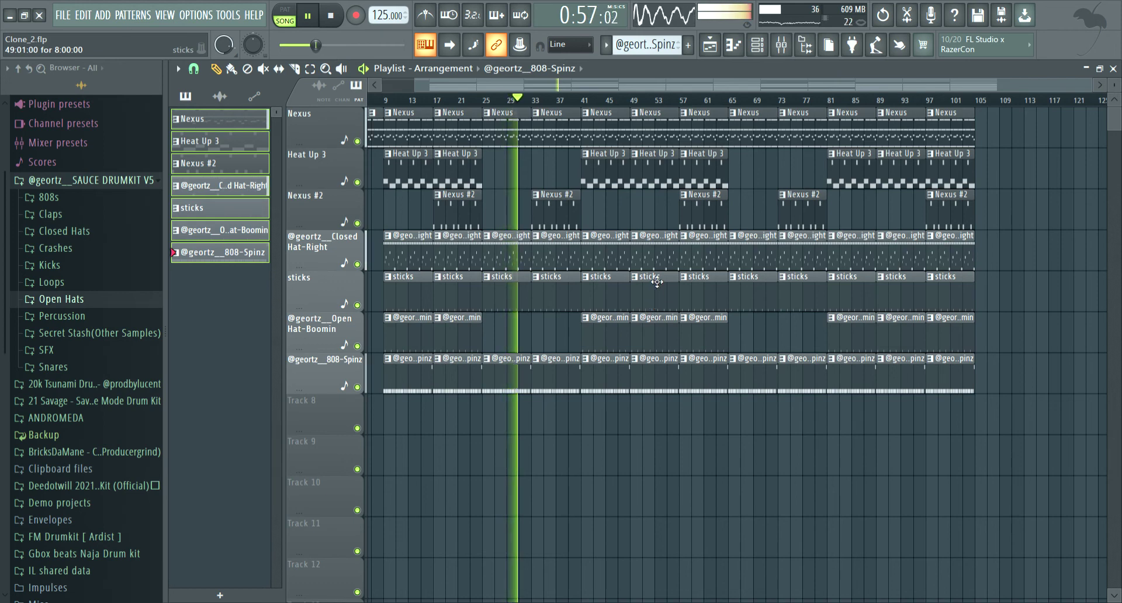
right_click(704, 114)
right_click(704, 155)
right_click(704, 195)
right_click(704, 237)
right_click(704, 277)
right_click(705, 319)
right_click(705, 359)
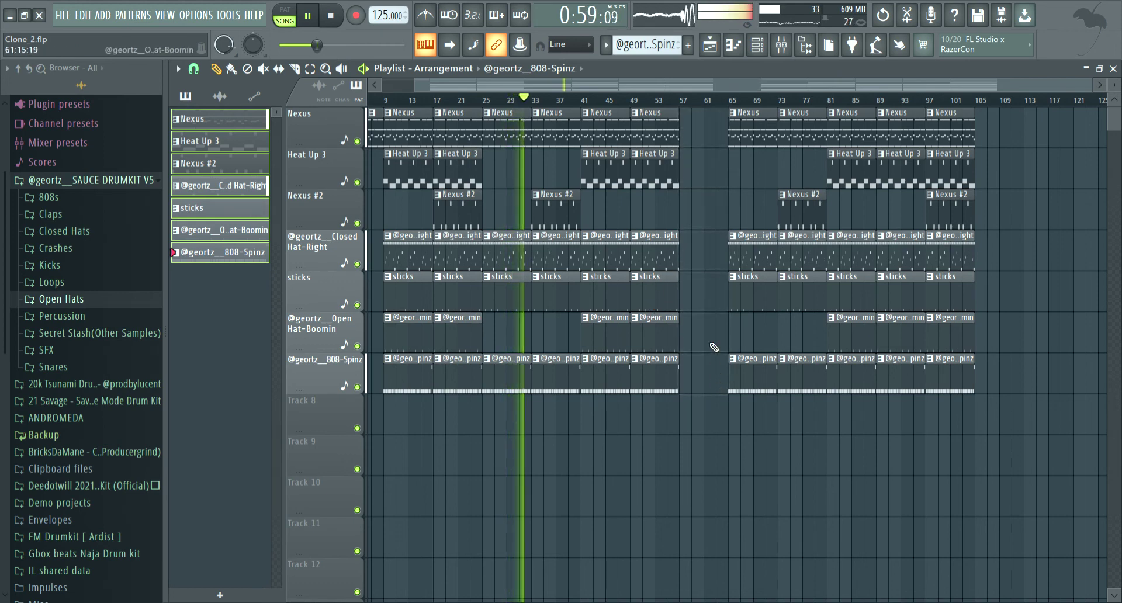
Move all clips from bar 65 onward back to bar 57, and add a Nexus #2 clip at bar 49
click(311, 69)
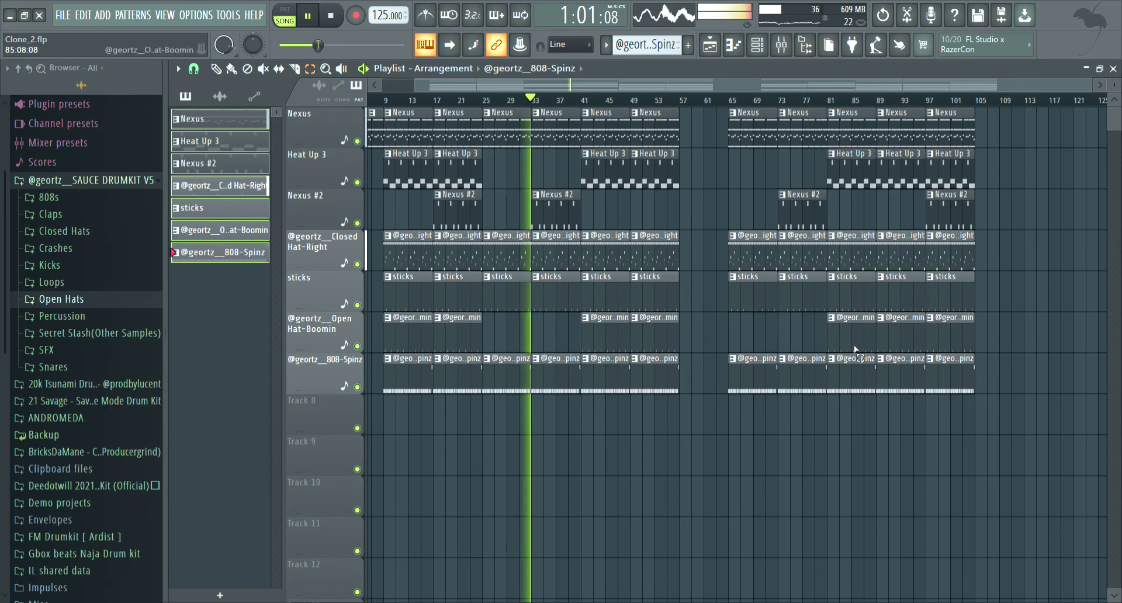
drag(724, 393, 1021, 107)
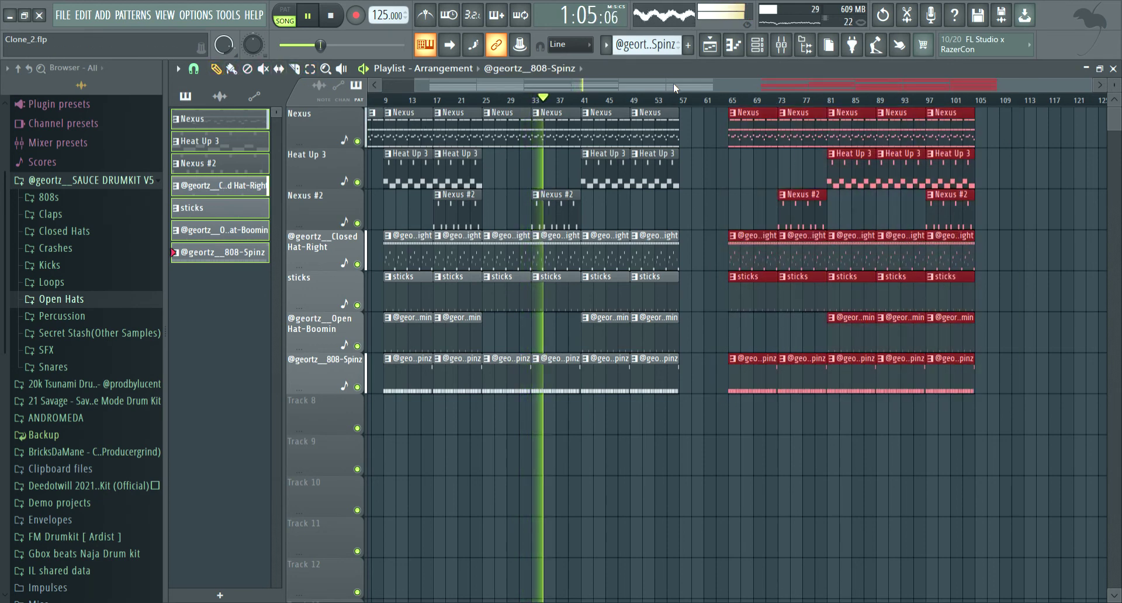
drag(757, 146, 709, 146)
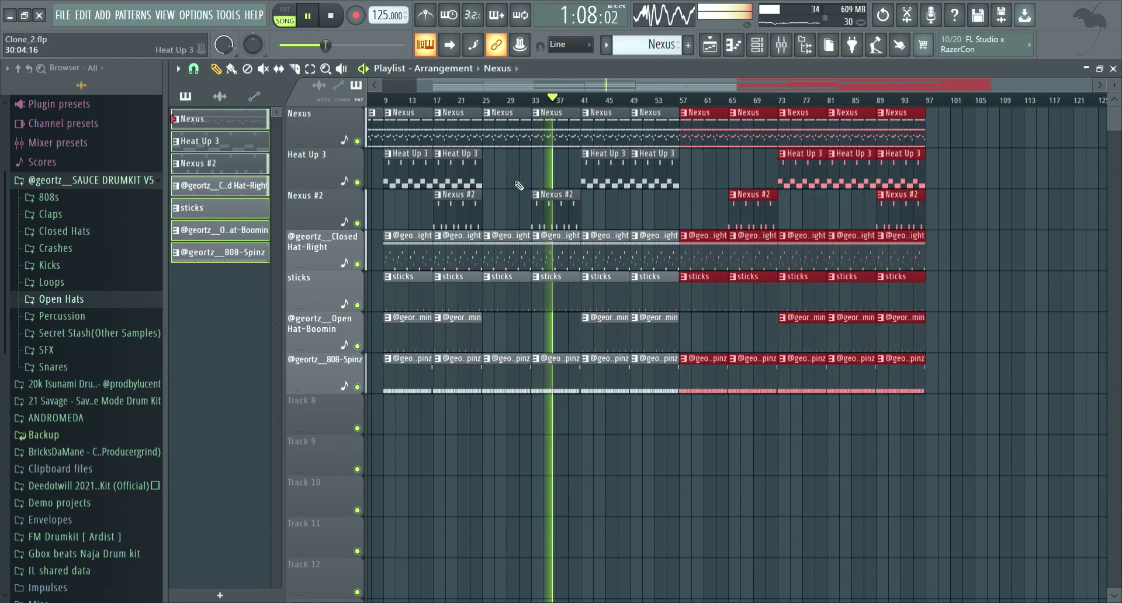
click(469, 217)
click(643, 211)
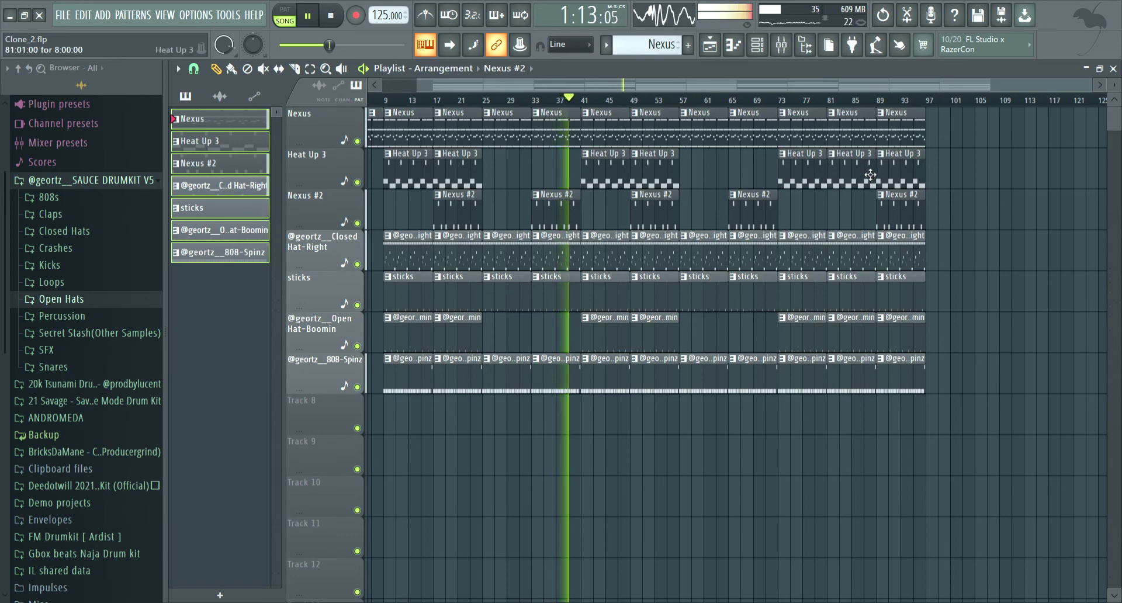
Delete the Heat Up 3, Nexus, closed hat, sticks, open hat and 808 clips in bars 73 to 80
right_click(809, 153)
right_click(801, 112)
right_click(800, 237)
right_click(801, 278)
right_click(809, 319)
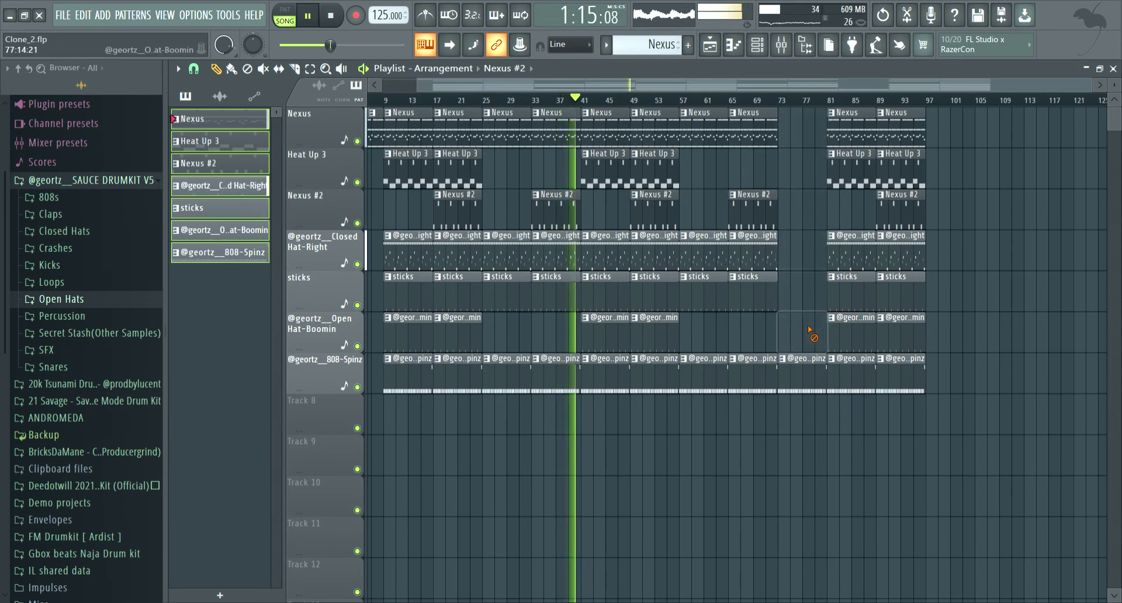
right_click(802, 360)
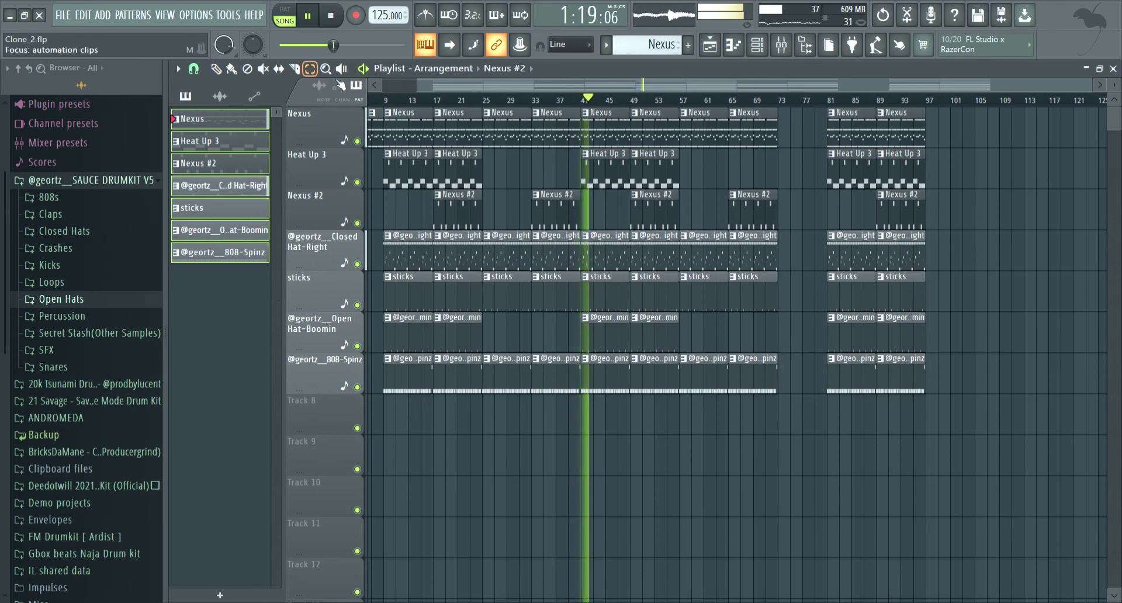
Move the clips from bar 81 onward back to bar 73 and clear the selection
drag(963, 110, 829, 393)
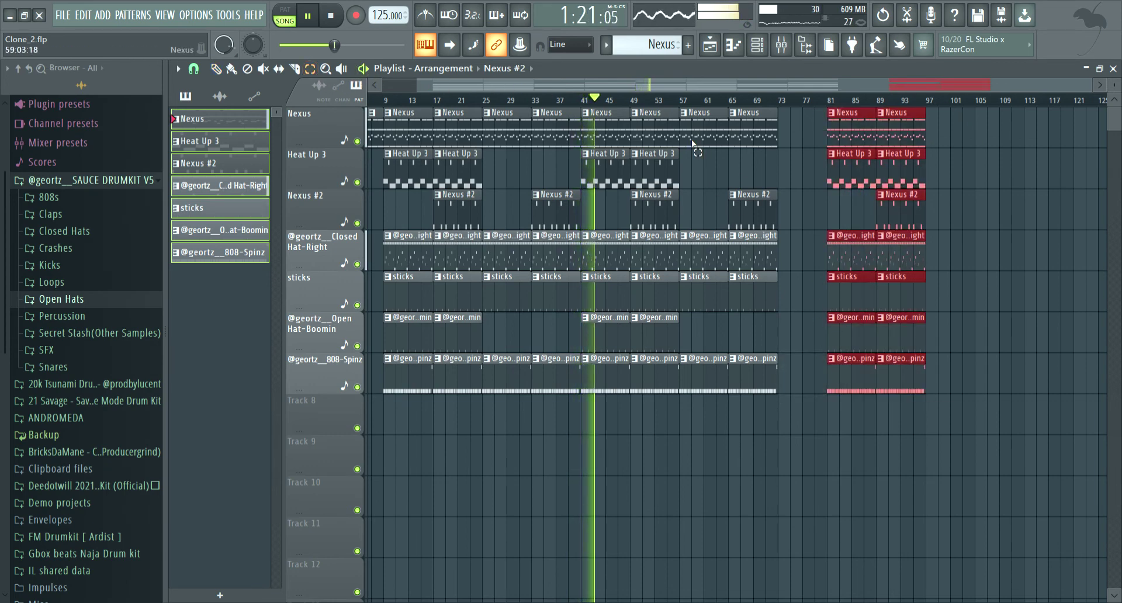
drag(853, 156, 803, 155)
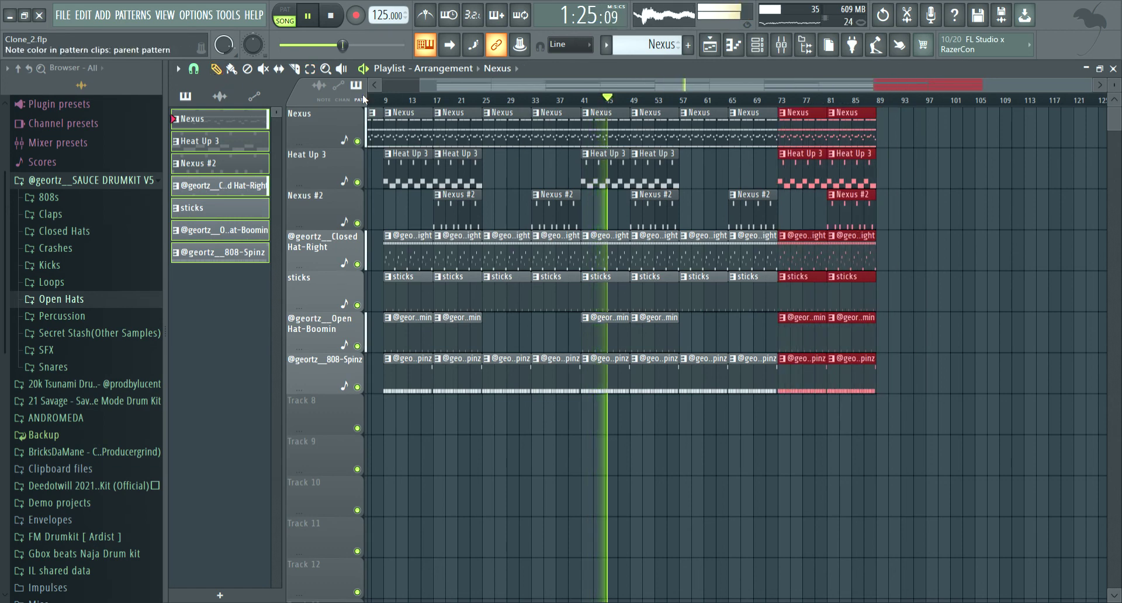
key(ctrl+d)
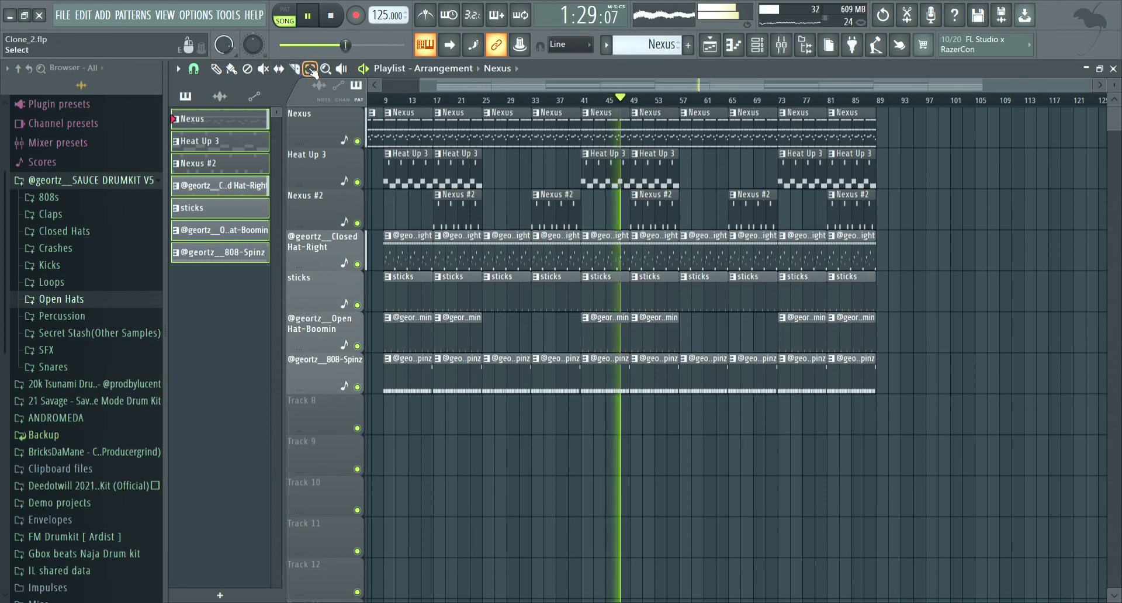
Copy the block at bar 81 to bar 89 and delete Nexus #2, Heat Up 3 and the open hat from the copy
drag(904, 111, 856, 429)
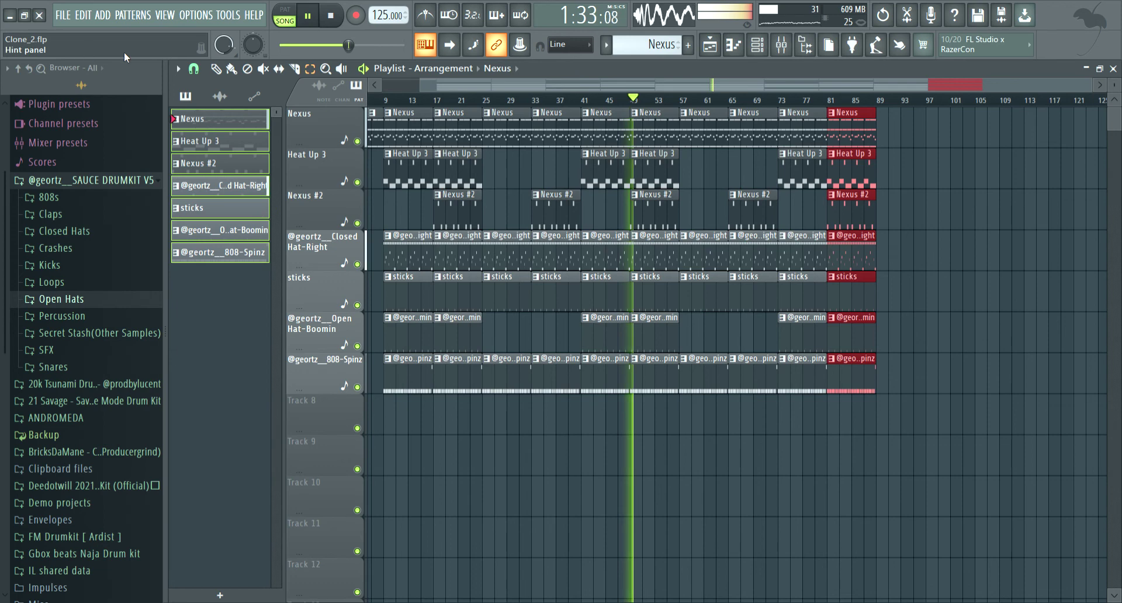
drag(864, 140, 904, 144)
right_click(905, 194)
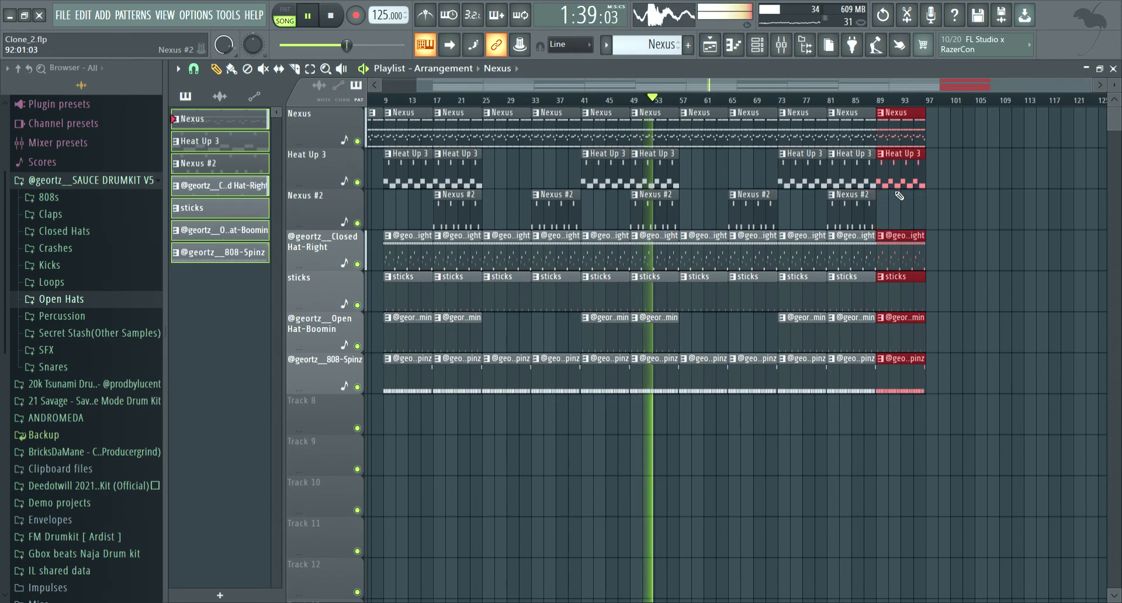
right_click(907, 178)
right_click(912, 320)
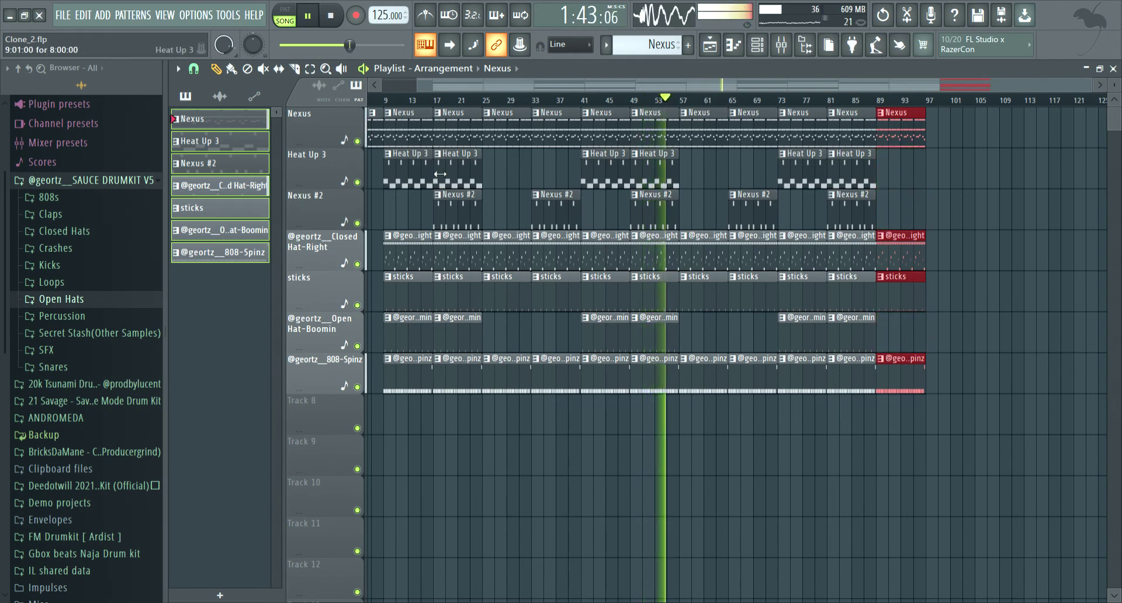
Create a Master volume automation clip on Track 8 across the arrangement and add a control point at bar 89
drag(601, 79, 444, 83)
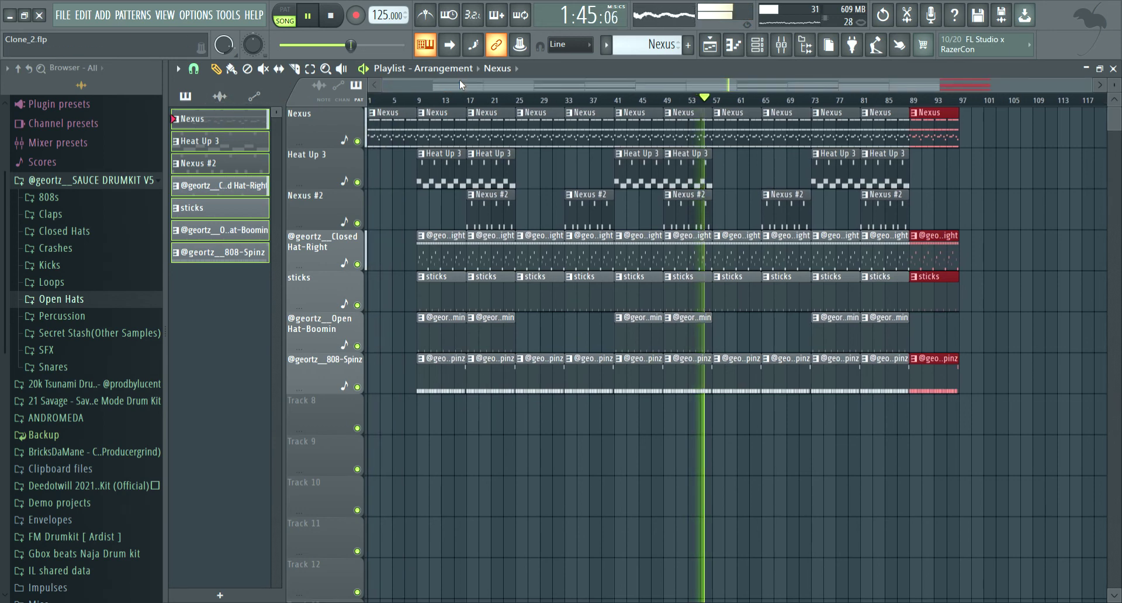
click(781, 45)
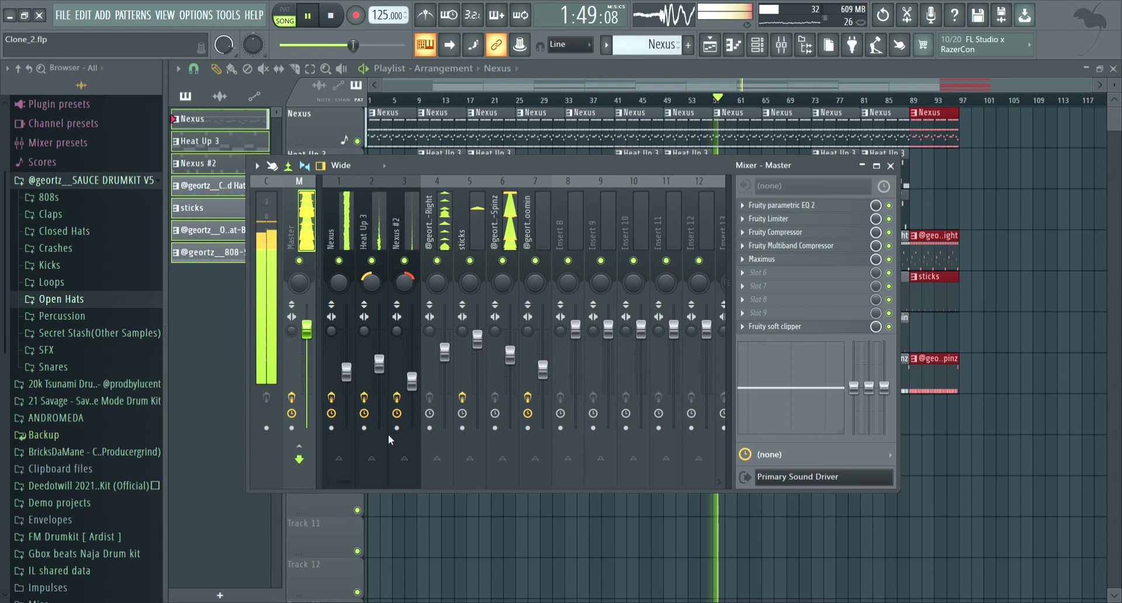
click(890, 166)
right_click(909, 412)
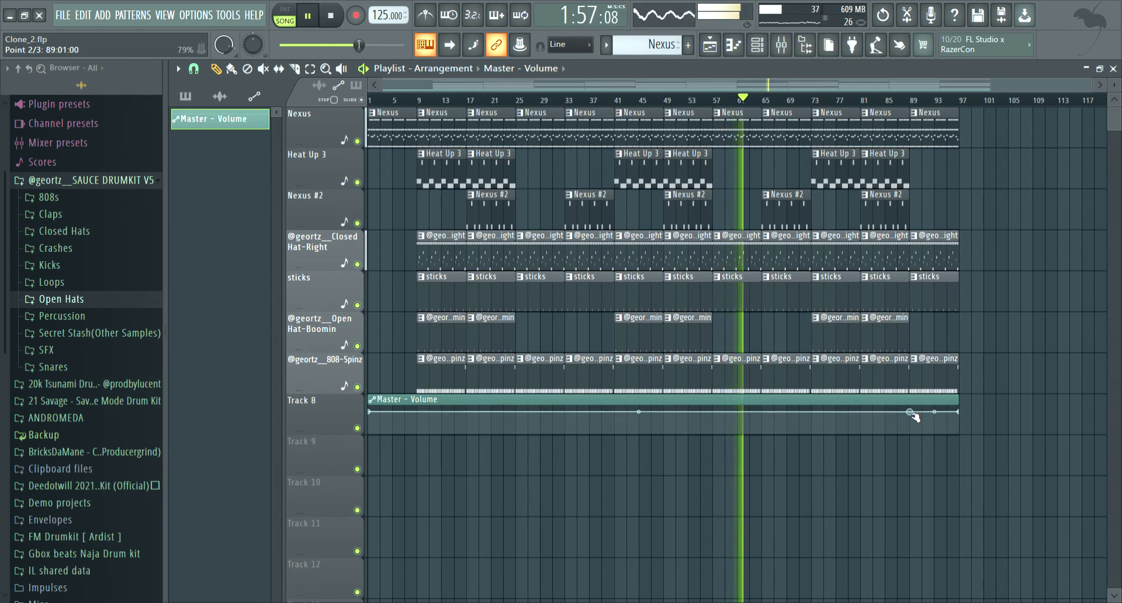
Lower the Master volume automation's end point at bar 97 to 0% so the song fades out from bar 89
drag(957, 412, 966, 444)
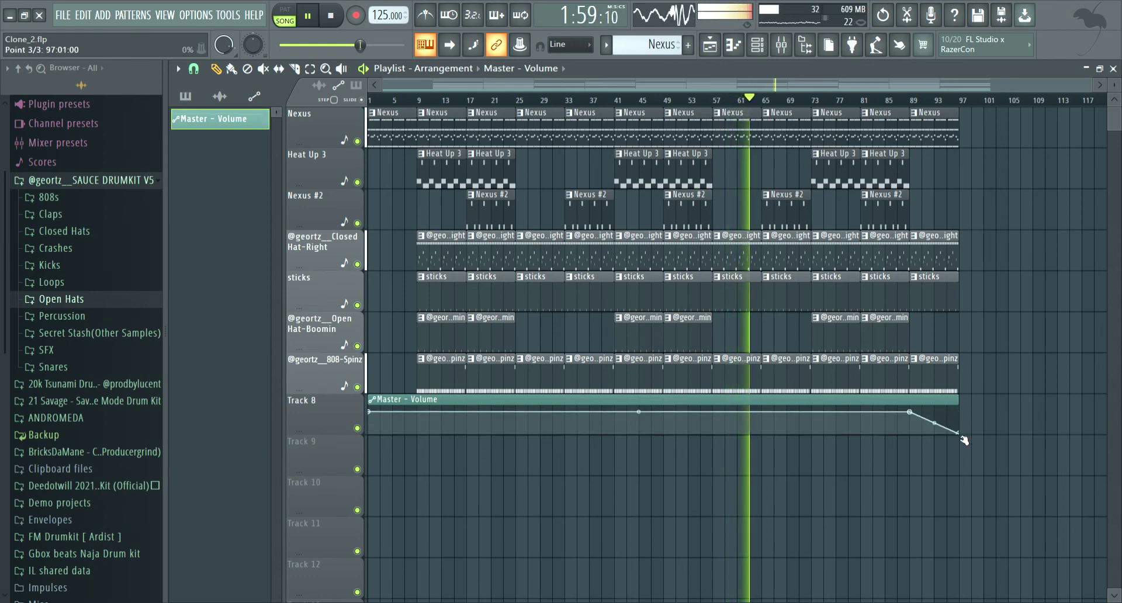
Place the Noon This Crazy tag sample from the NoonCrazy tags folder on Track 9 at bar 5
scroll(66, 126, up, 3)
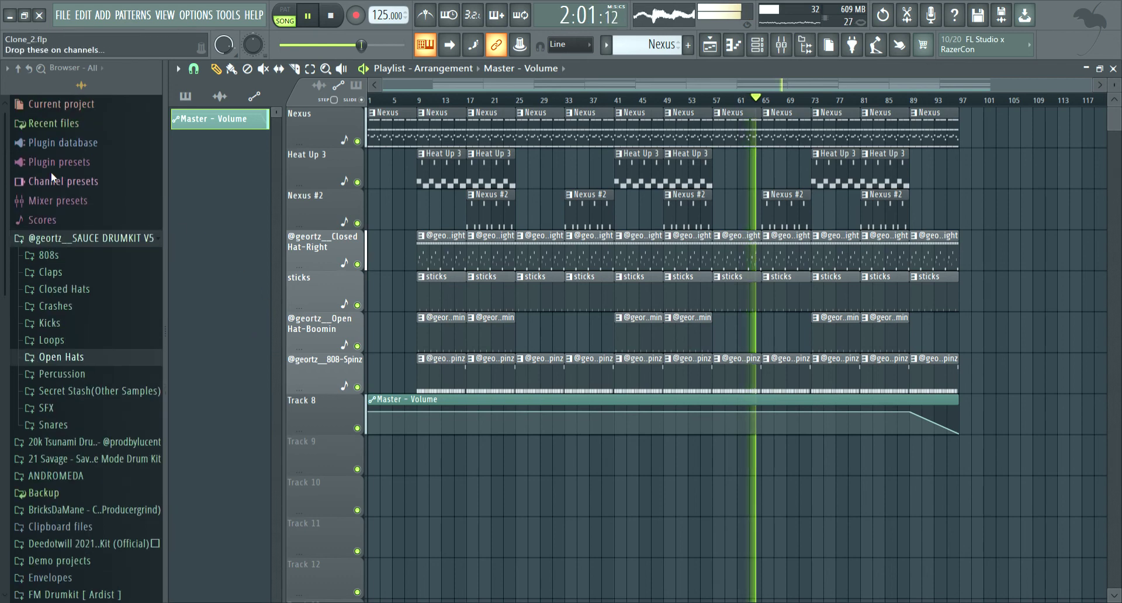
scroll(93, 401, down, 8)
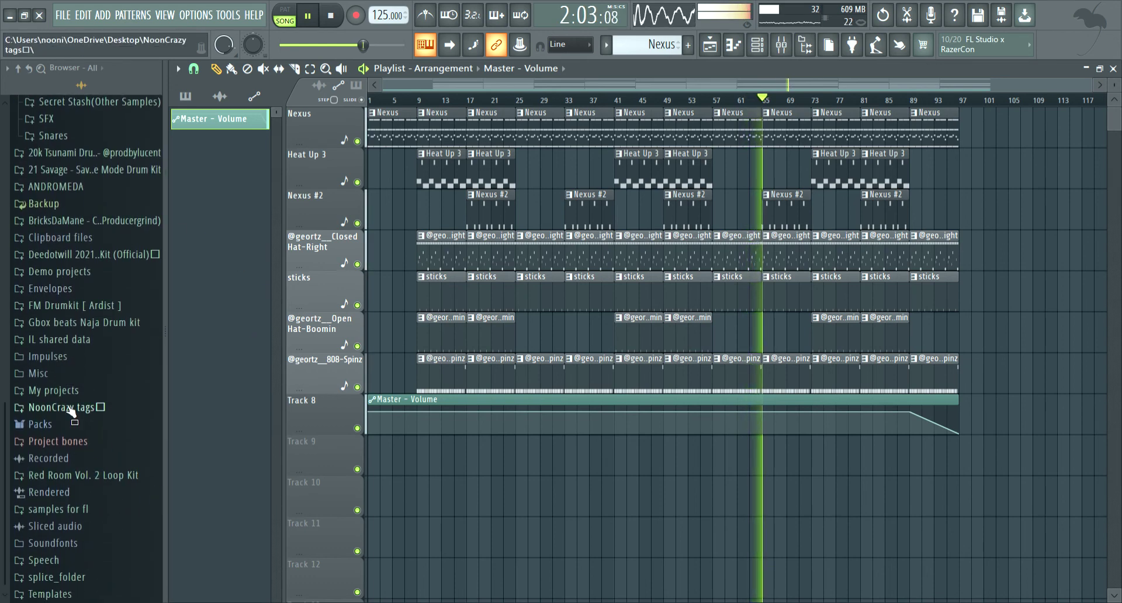
click(73, 423)
click(74, 407)
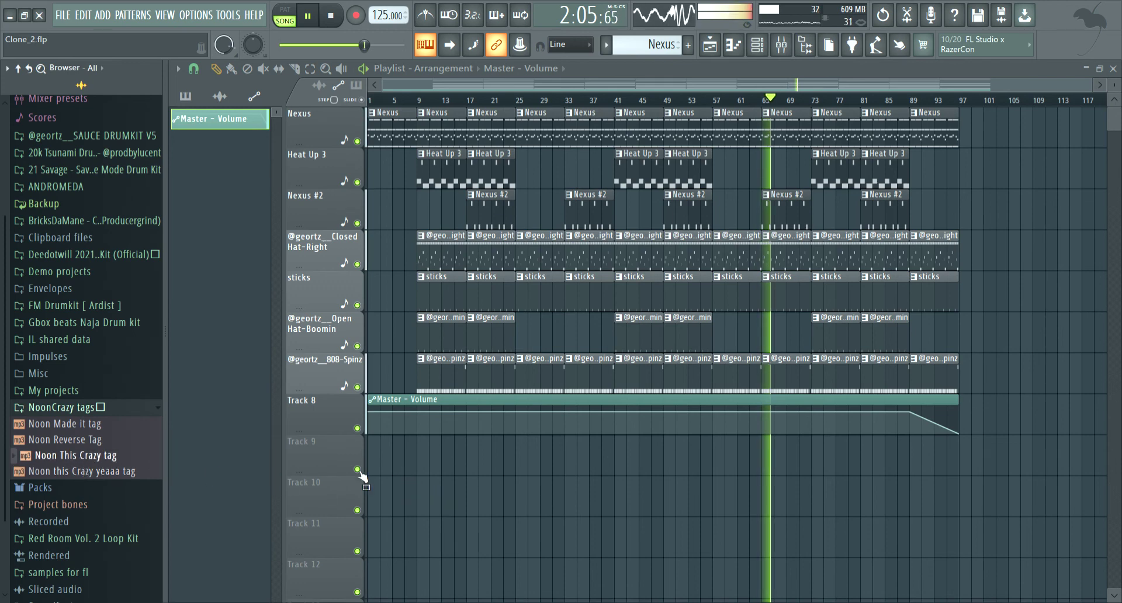
drag(101, 459, 102, 461)
mouse_move(383, 474)
mouse_down()
mouse_move(401, 471)
mouse_move(396, 483)
mouse_up()
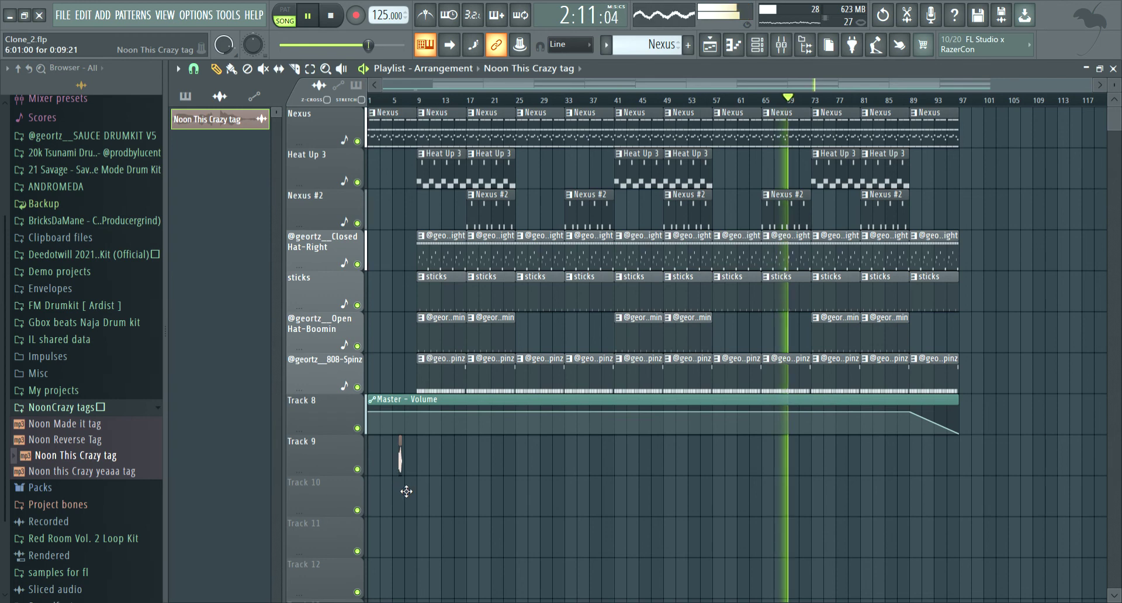
Set the Noon This Crazy tag's channel volume to 61% and restart song playback from the beginning
double_click(400, 452)
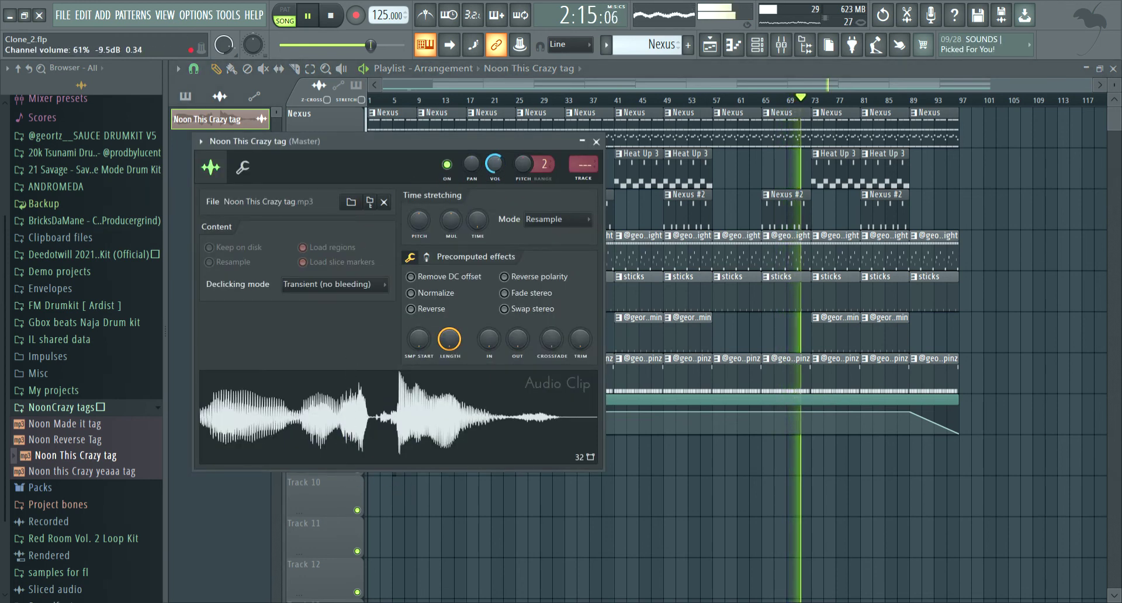
click(596, 142)
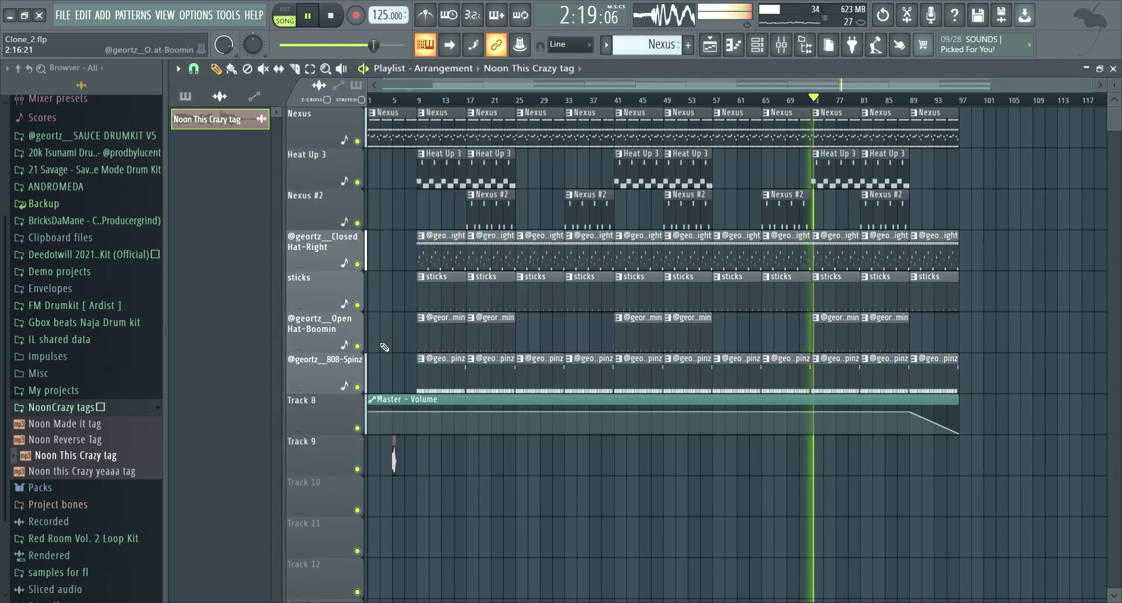
key(space)
key(space)
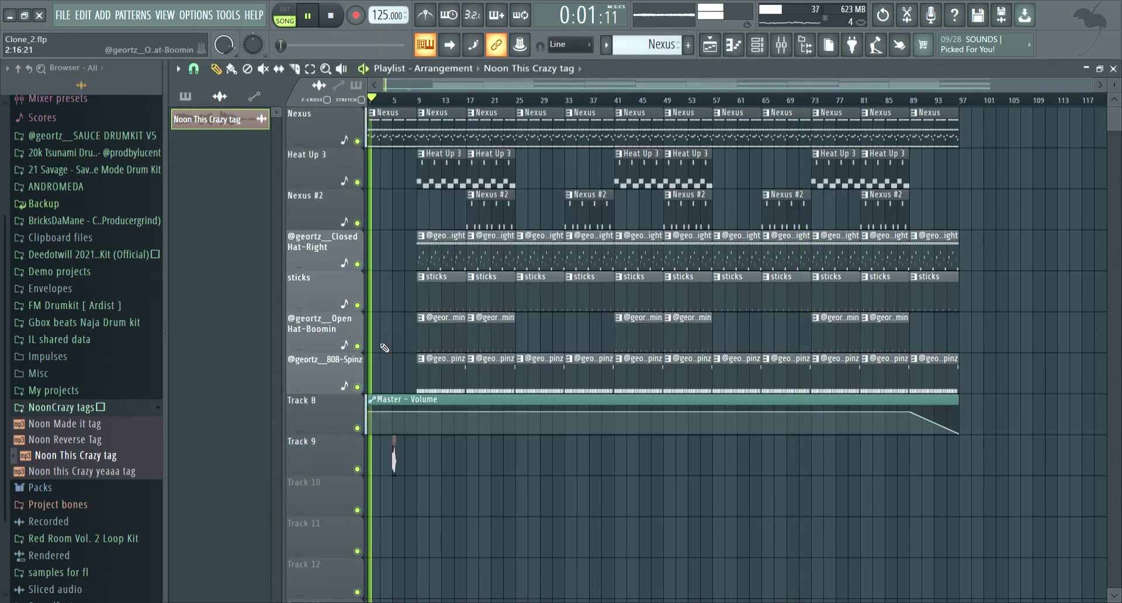